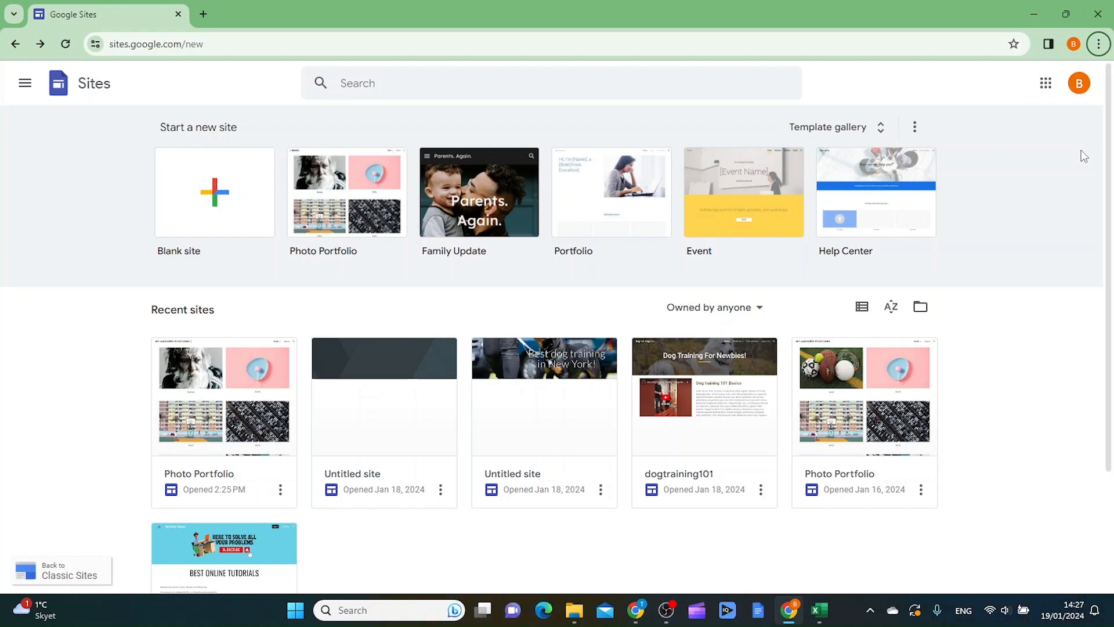
# Browse the full template gallery and create a new site from the Blank site template
pyautogui.click(851, 128)
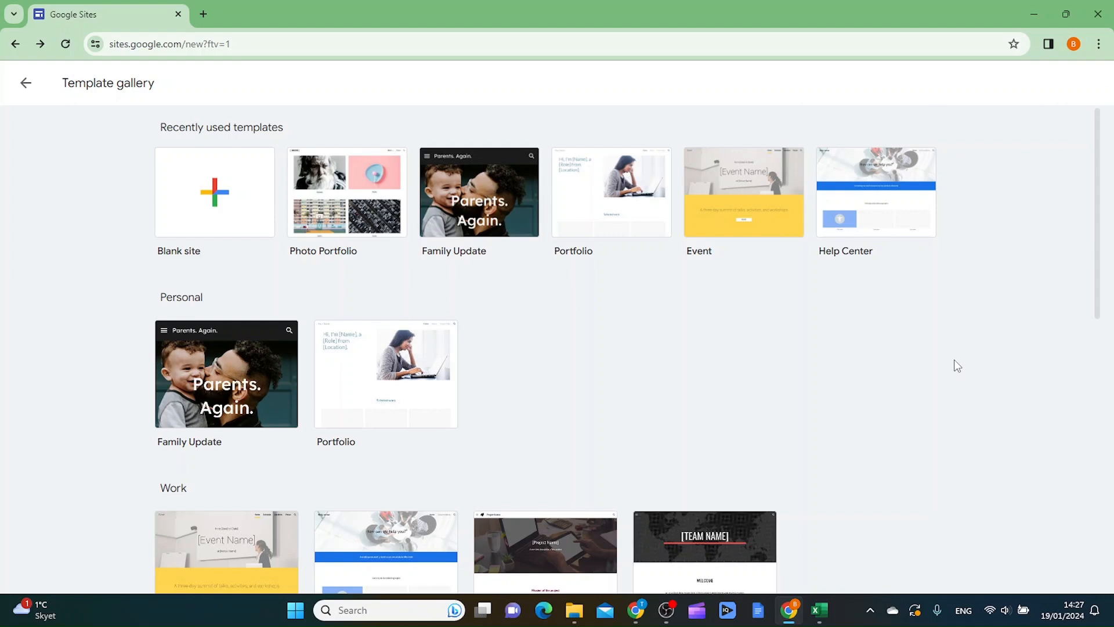
pyautogui.scroll(-1, 954, 360)
pyautogui.scroll(1, 955, 360)
pyautogui.scroll(-6, 865, 350)
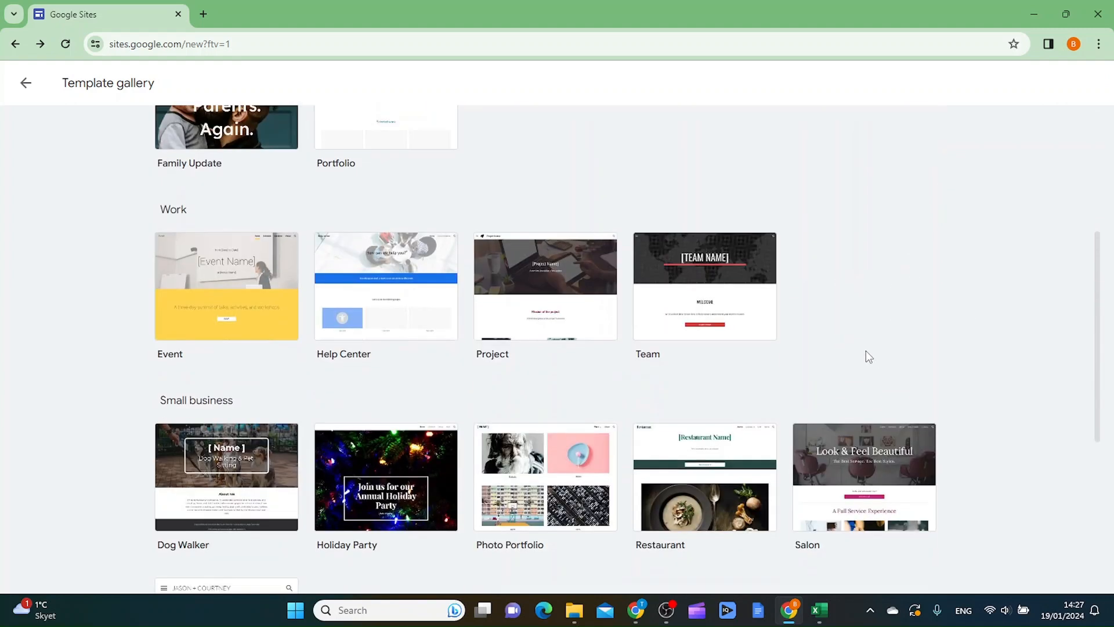
pyautogui.scroll(-3, 897, 366)
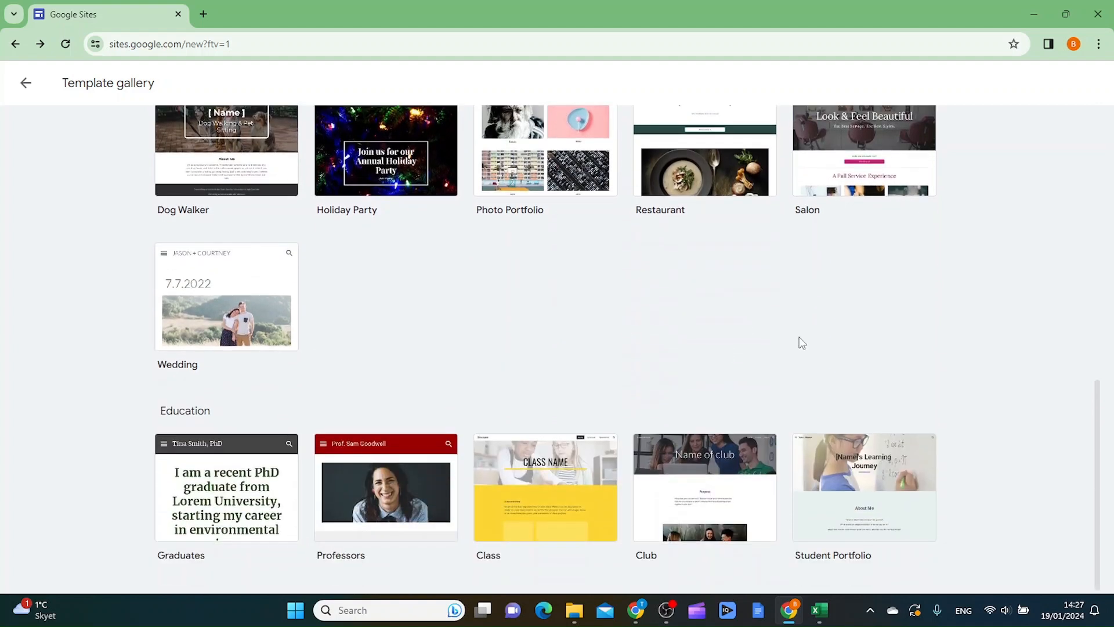
pyautogui.scroll(9, 993, 358)
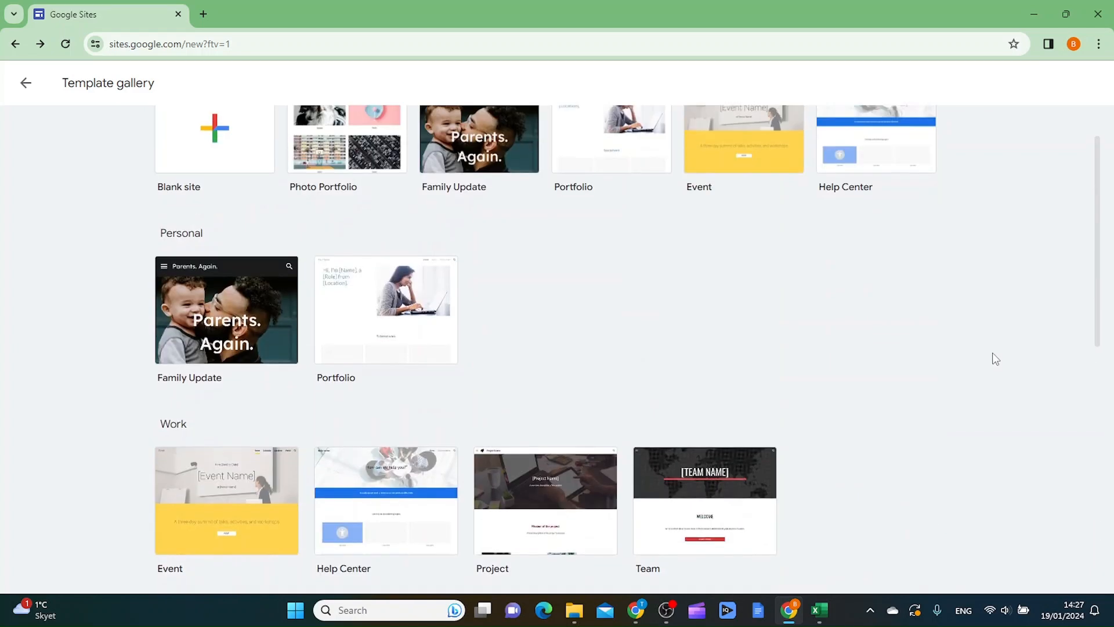
pyautogui.scroll(1, 990, 377)
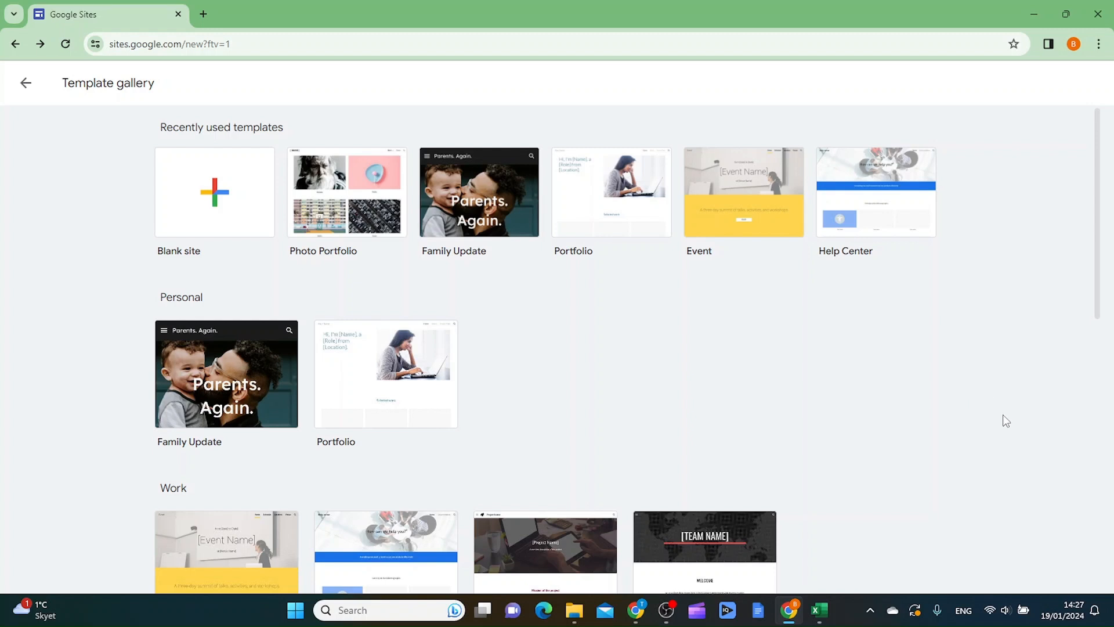
pyautogui.click(206, 200)
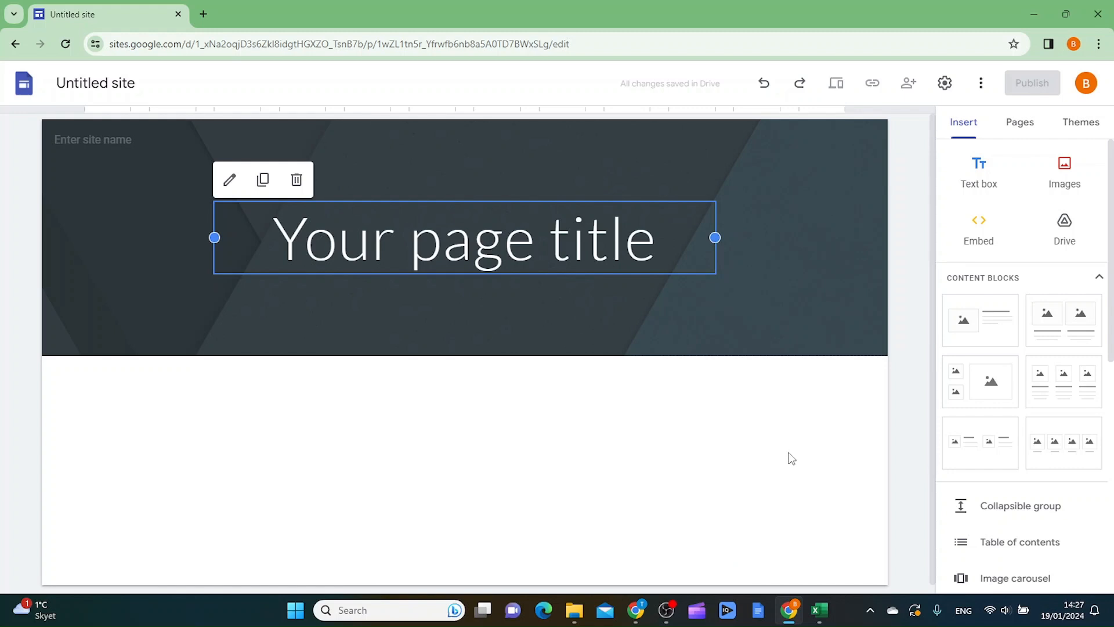
# Replace the placeholder page title in the header with "Dogtraining 101"
pyautogui.click(667, 239)
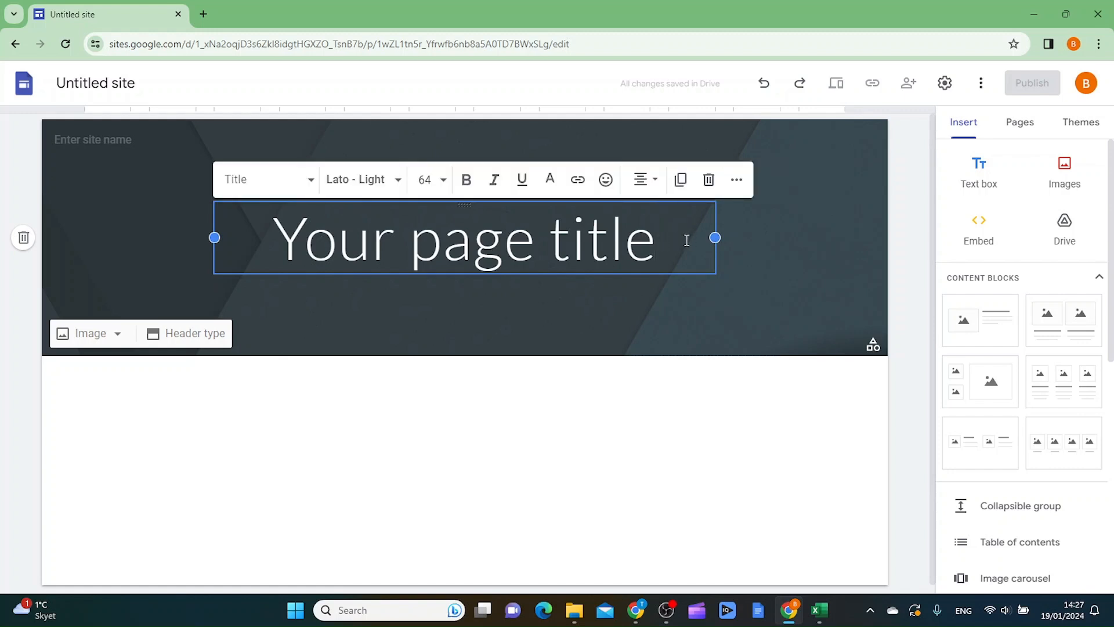
pyautogui.moveTo(675, 245); pyautogui.dragTo(246, 220)
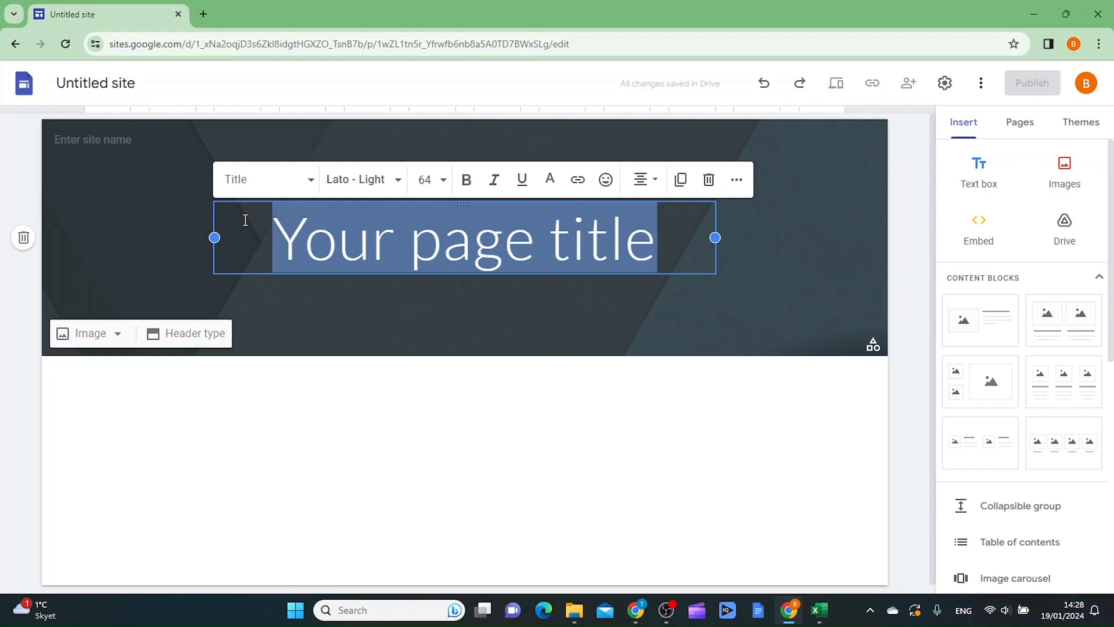
pyautogui.write('D')
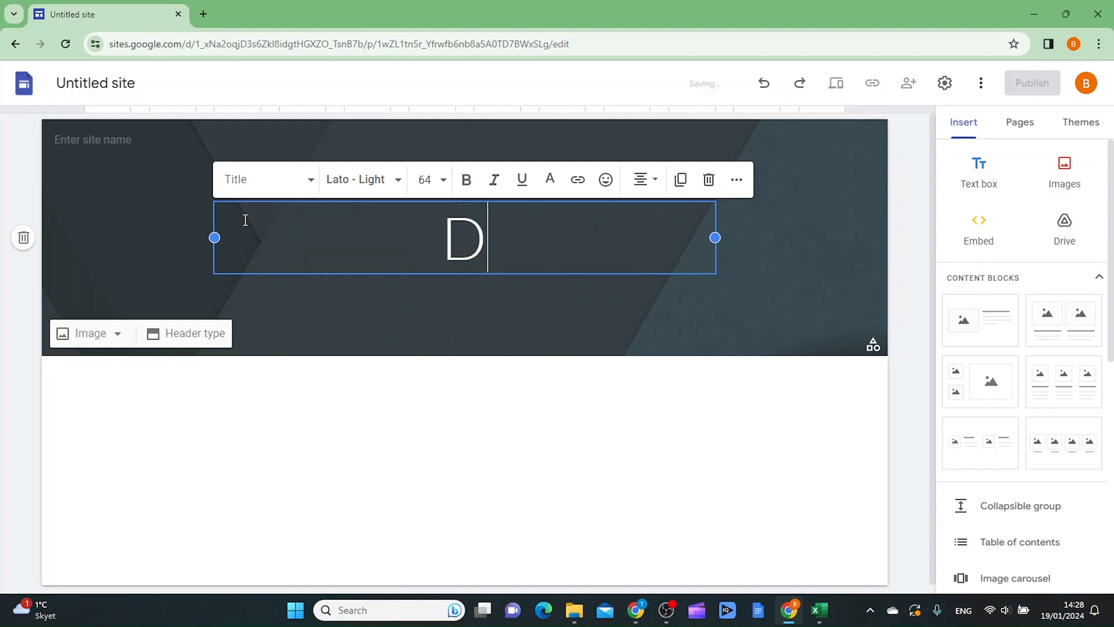
pyautogui.write('ogtrai')
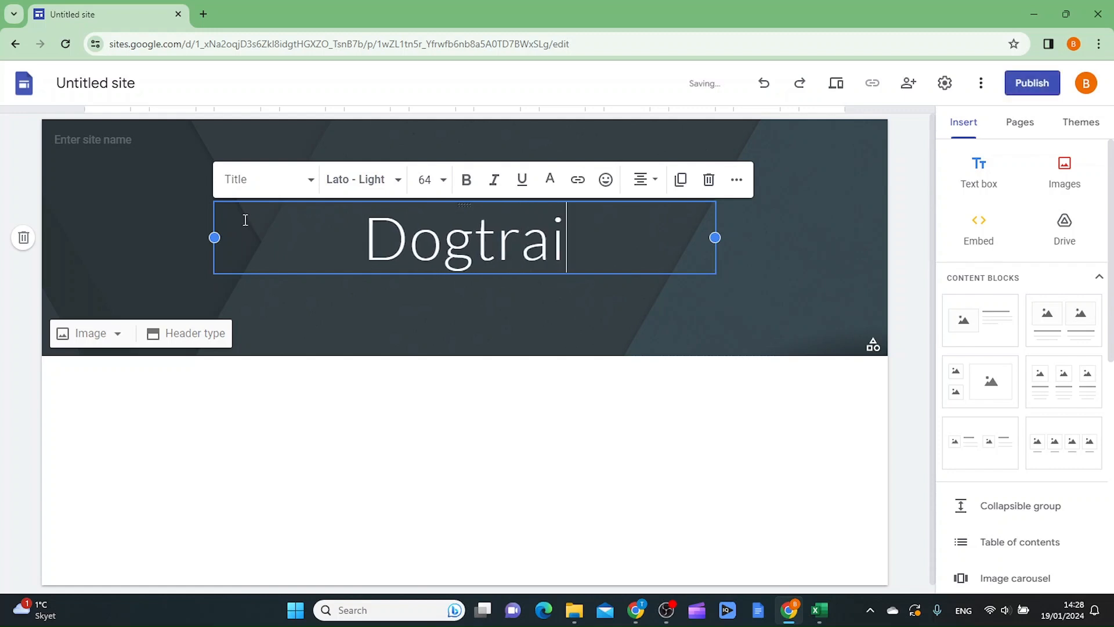
pyautogui.write('ning 101')
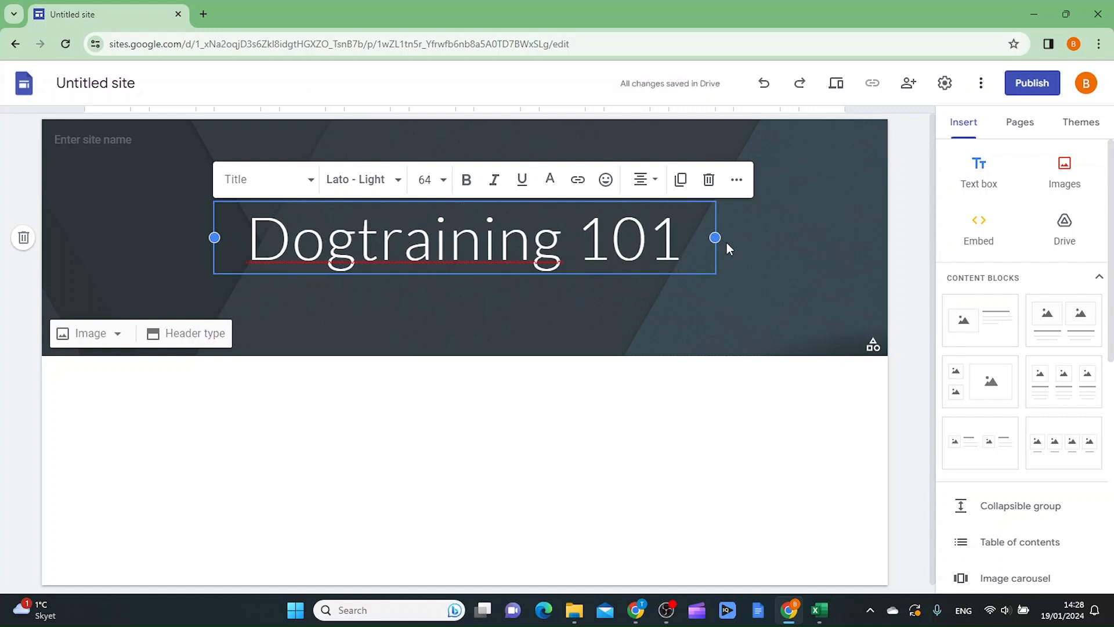
pyautogui.moveTo(695, 240); pyautogui.dragTo(266, 237)
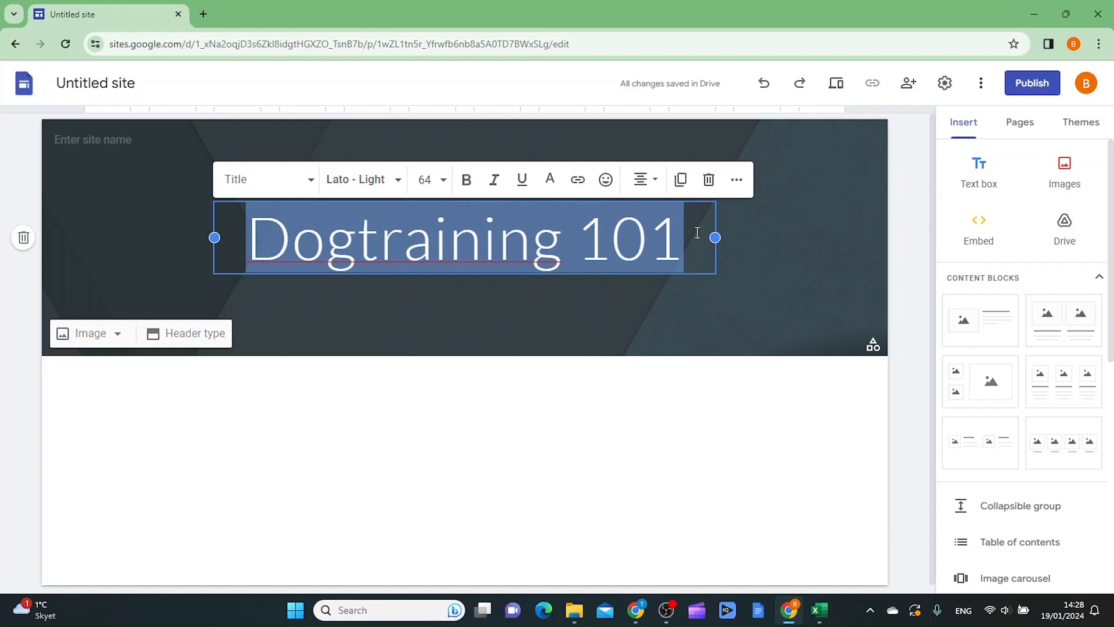
pyautogui.click(770, 245)
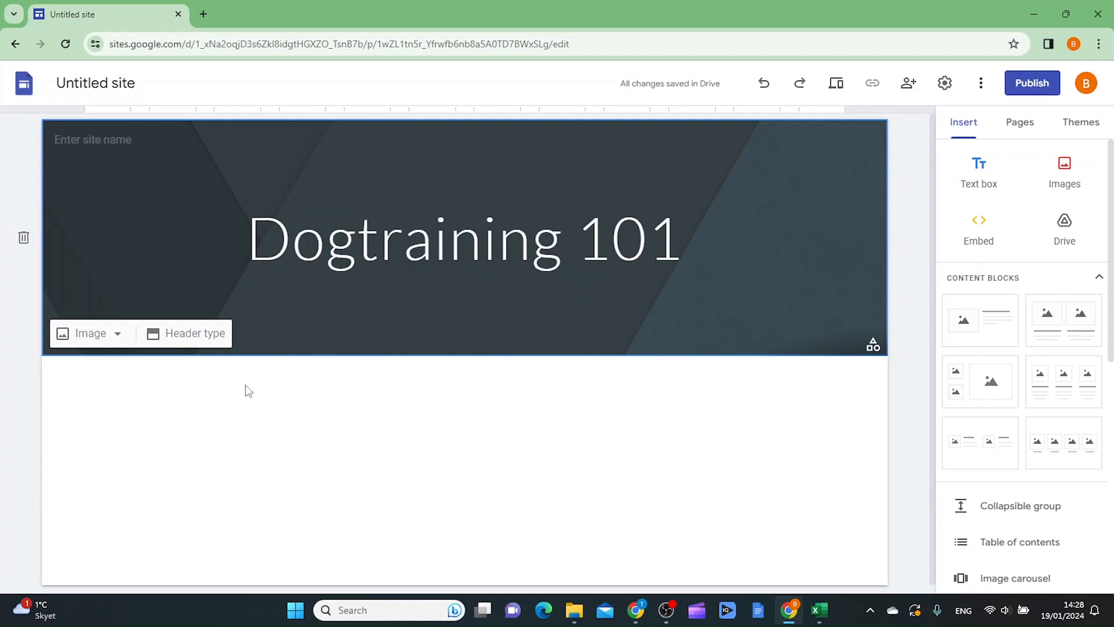
# Try the Cover, Large banner and Title only header types, and restore the Banner type
pyautogui.click(197, 338)
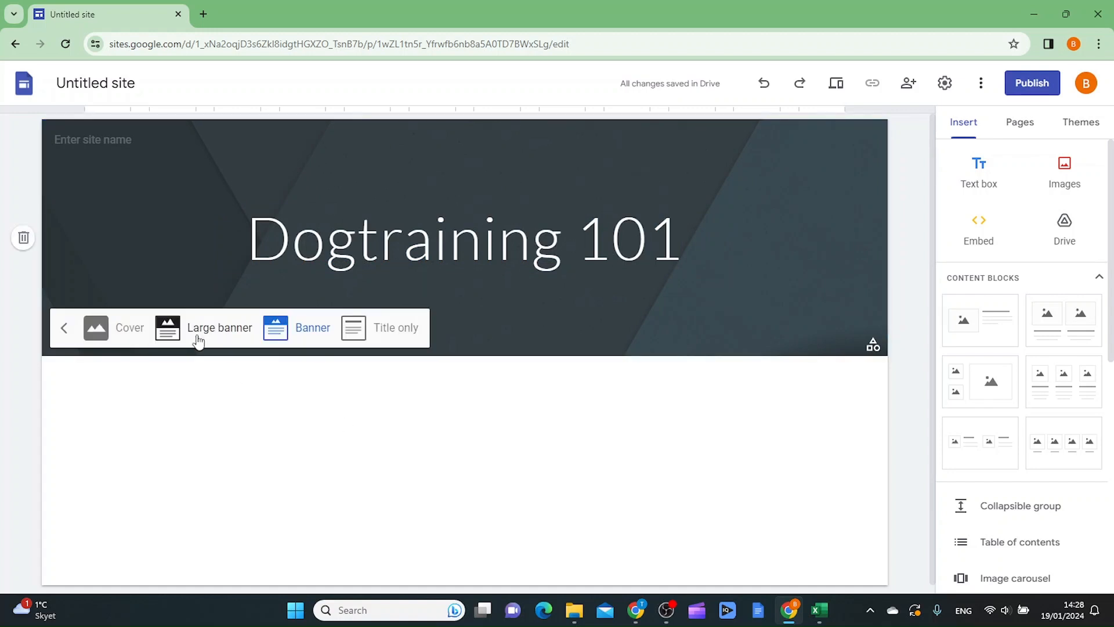
pyautogui.click(131, 331)
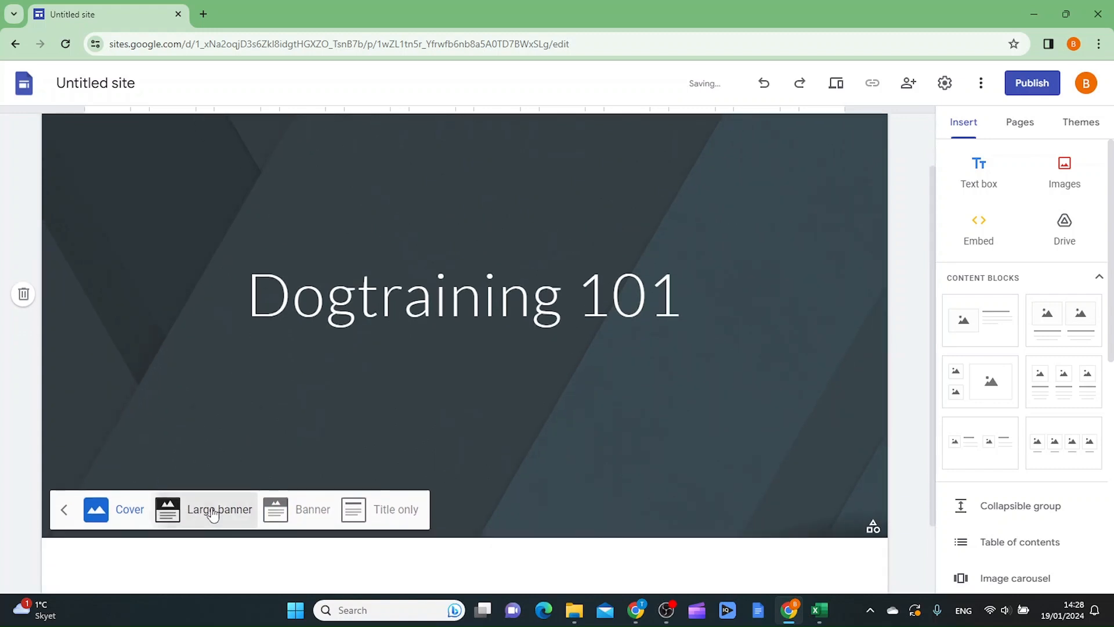
pyautogui.click(214, 514)
pyautogui.click(311, 419)
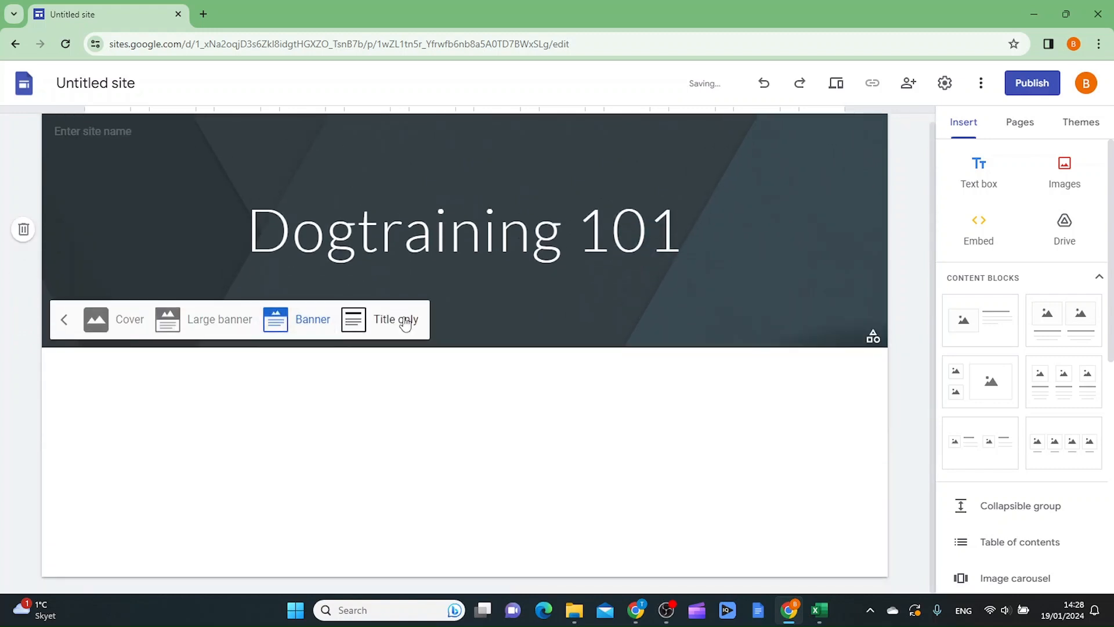
pyautogui.click(406, 321)
pyautogui.click(309, 208)
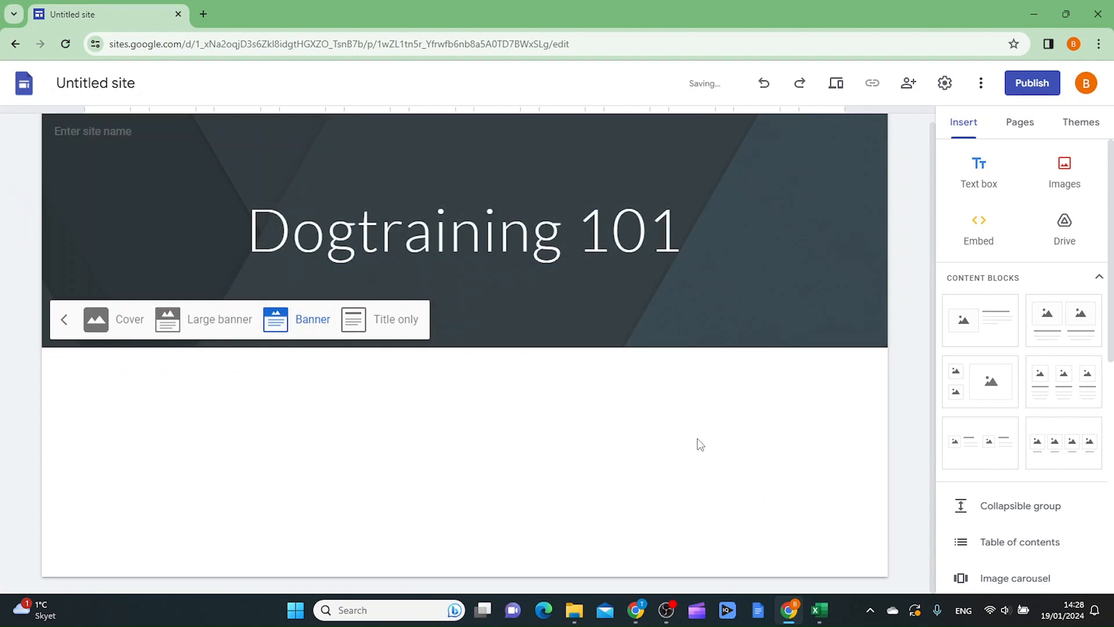
pyautogui.click(179, 228)
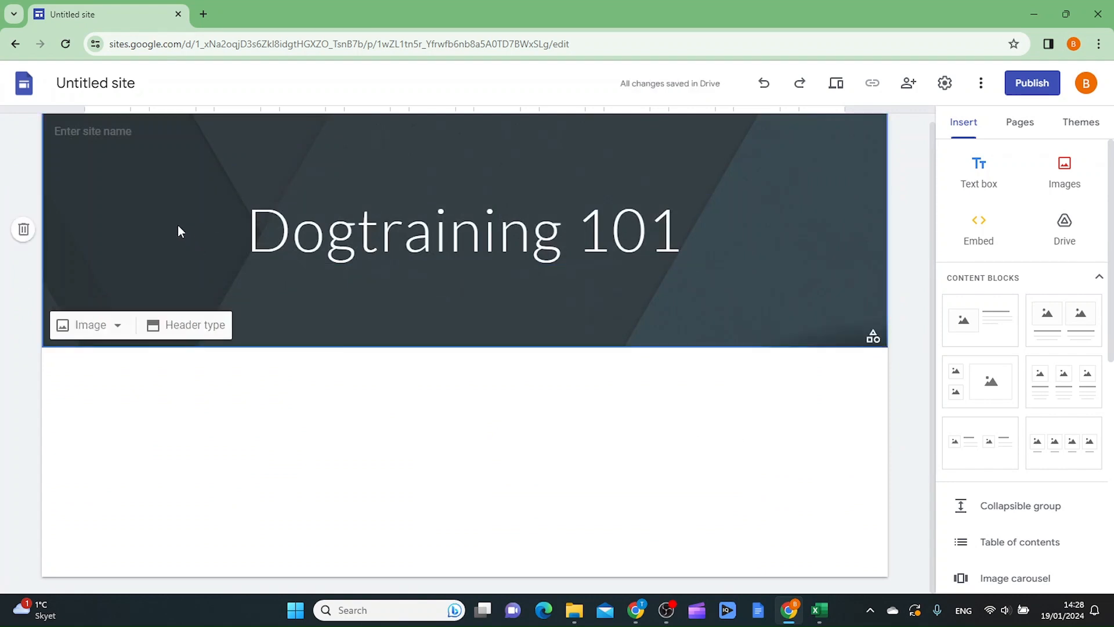
# Search Google images for "dog" to find a header background picture
pyautogui.click(116, 334)
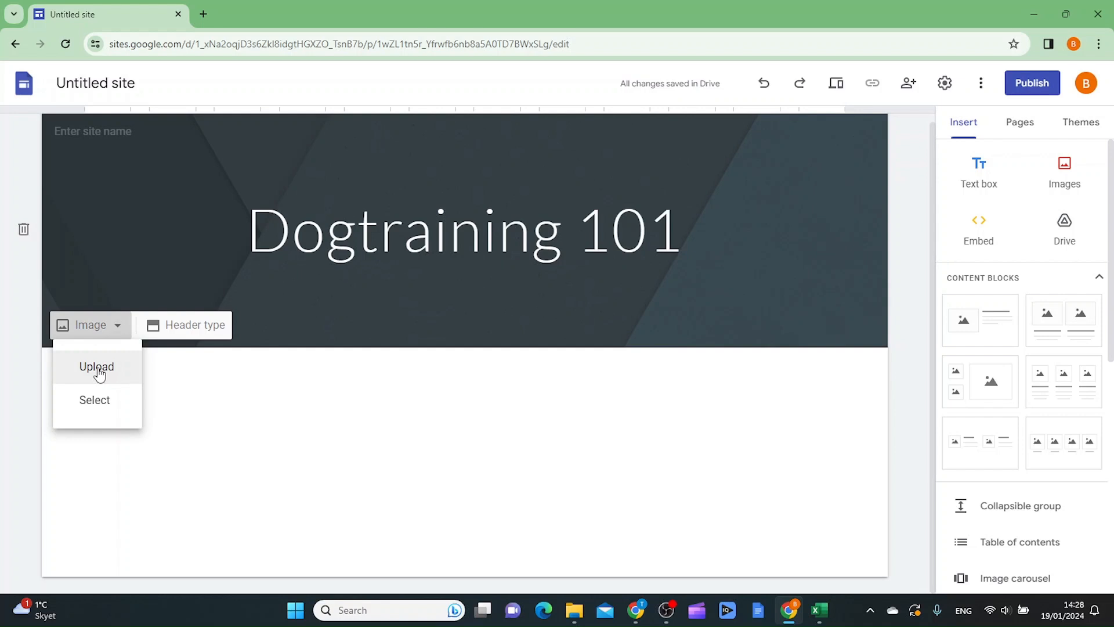
pyautogui.click(99, 408)
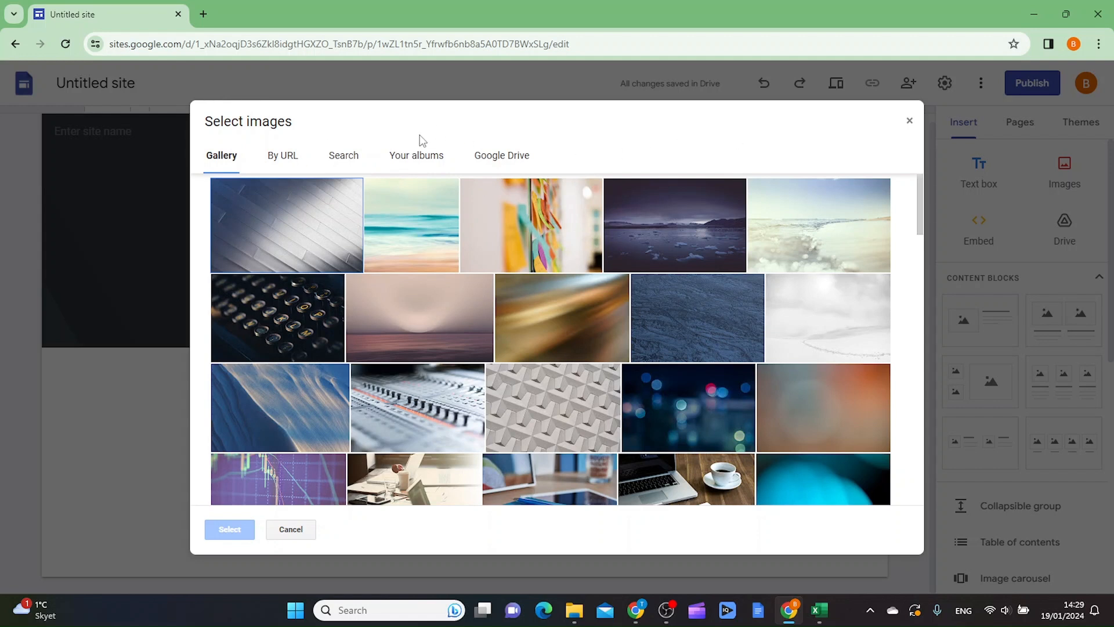
pyautogui.click(345, 157)
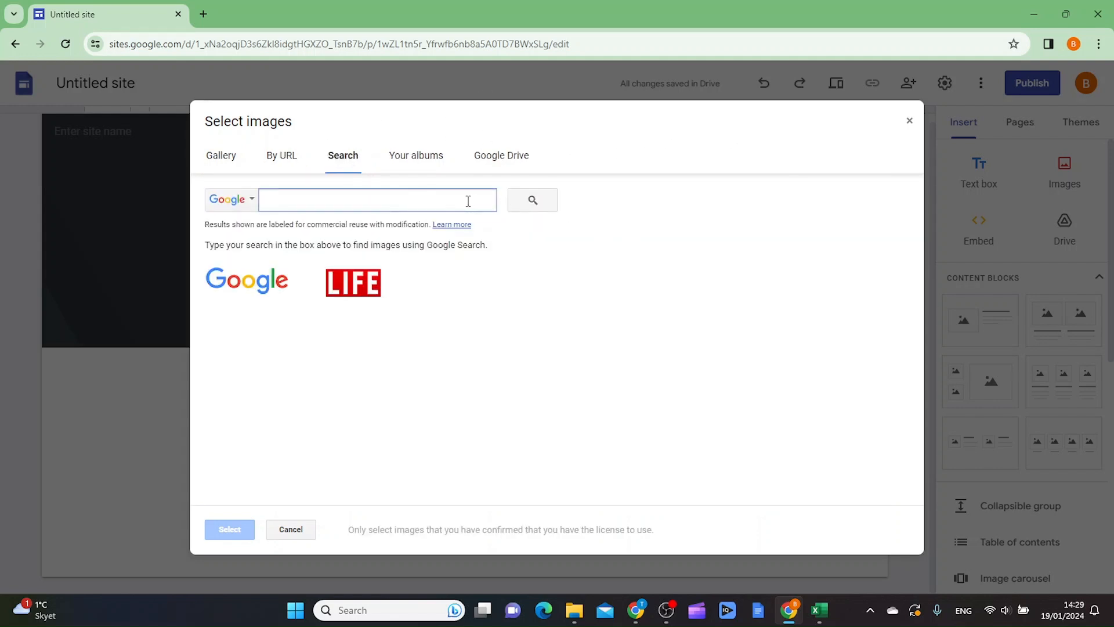
pyautogui.write('dog')
pyautogui.click(539, 202)
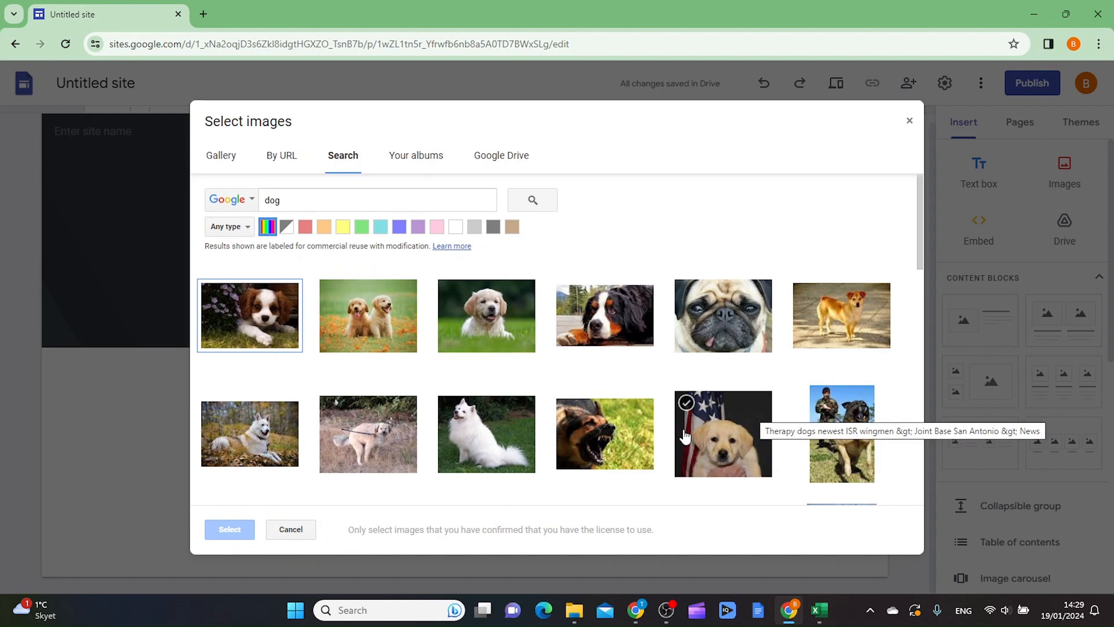
# Set the photo of the black, white and brown dog lying down as the header background image
pyautogui.scroll(-3, 685, 434)
pyautogui.scroll(2, 716, 428)
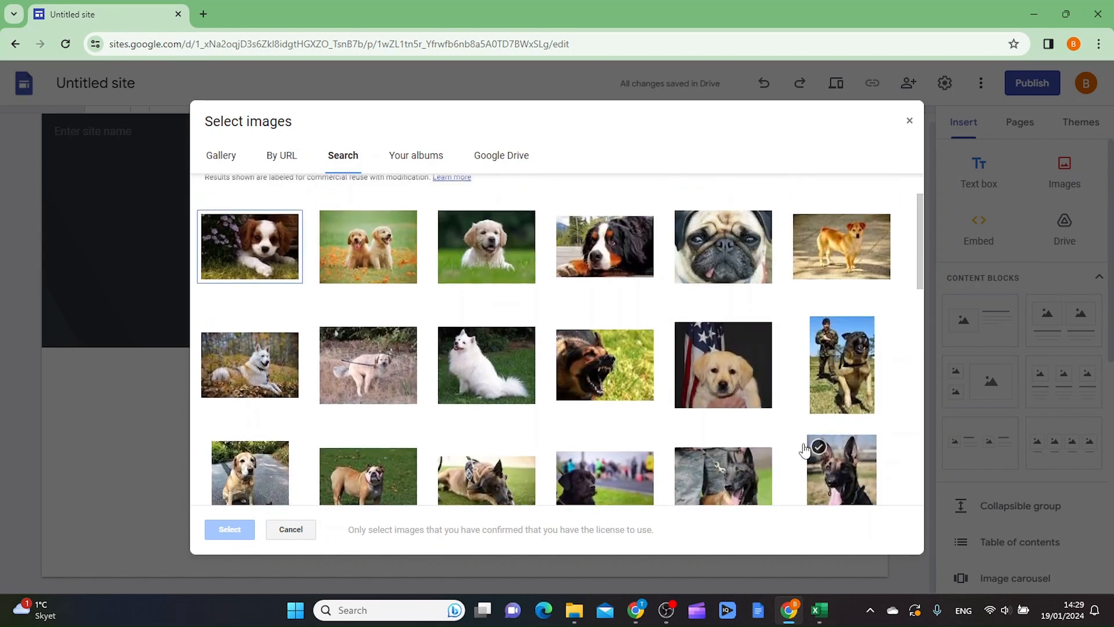
pyautogui.scroll(2, 804, 450)
pyautogui.click(633, 296)
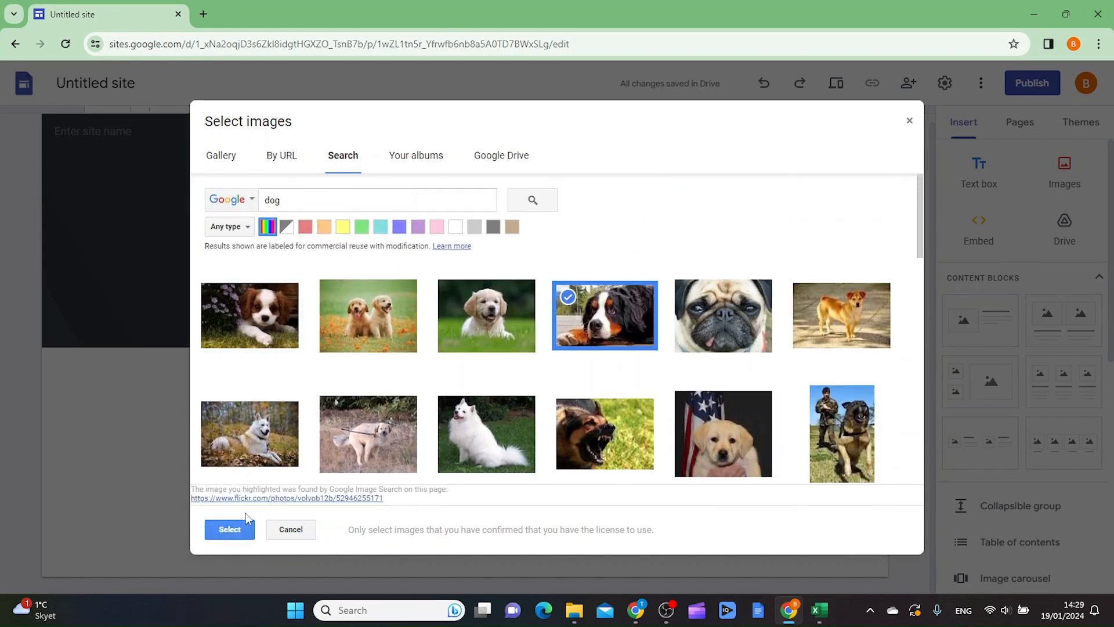
pyautogui.click(229, 529)
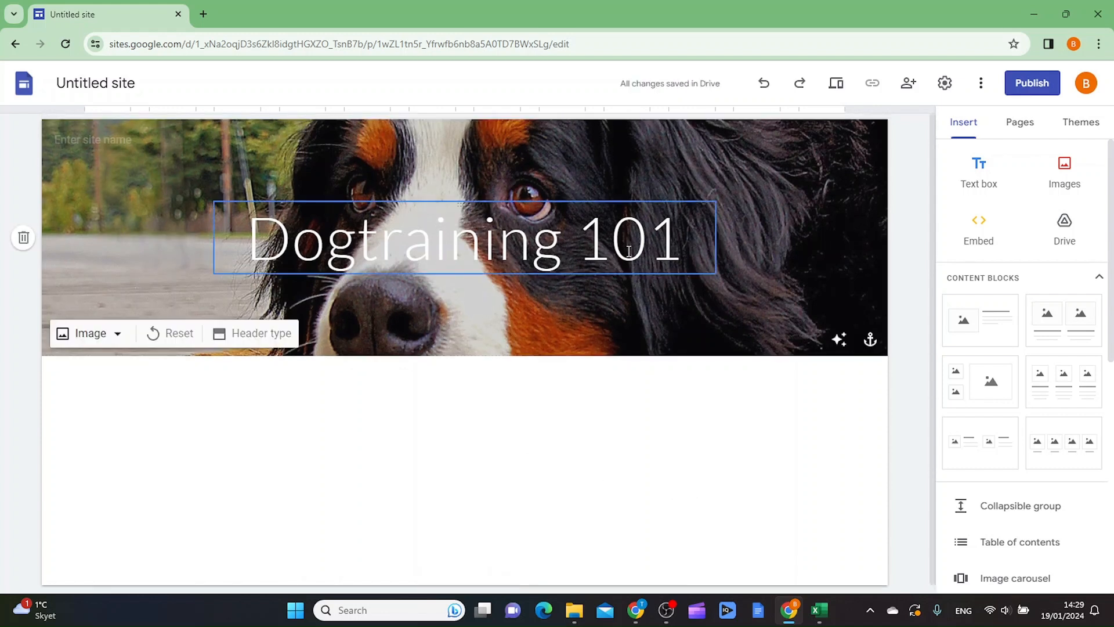
# Try red on the "Dogtraining 101" title text and set its colour to yellow
pyautogui.click(694, 232)
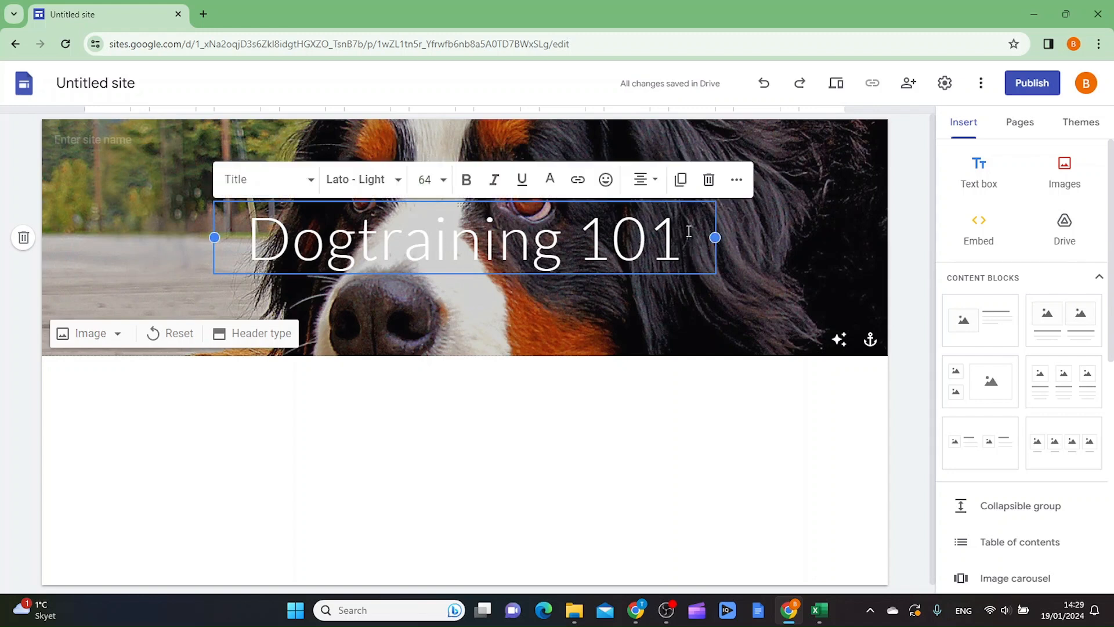
pyautogui.moveTo(693, 232); pyautogui.dragTo(247, 238)
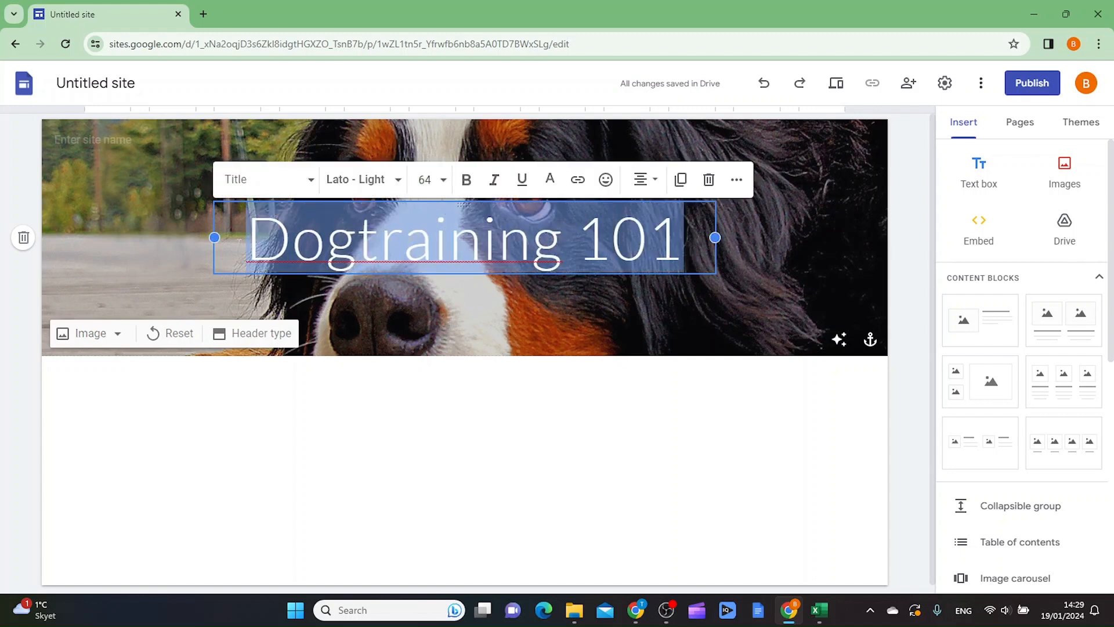
pyautogui.click(550, 180)
pyautogui.click(542, 232)
pyautogui.click(704, 231)
pyautogui.click(779, 348)
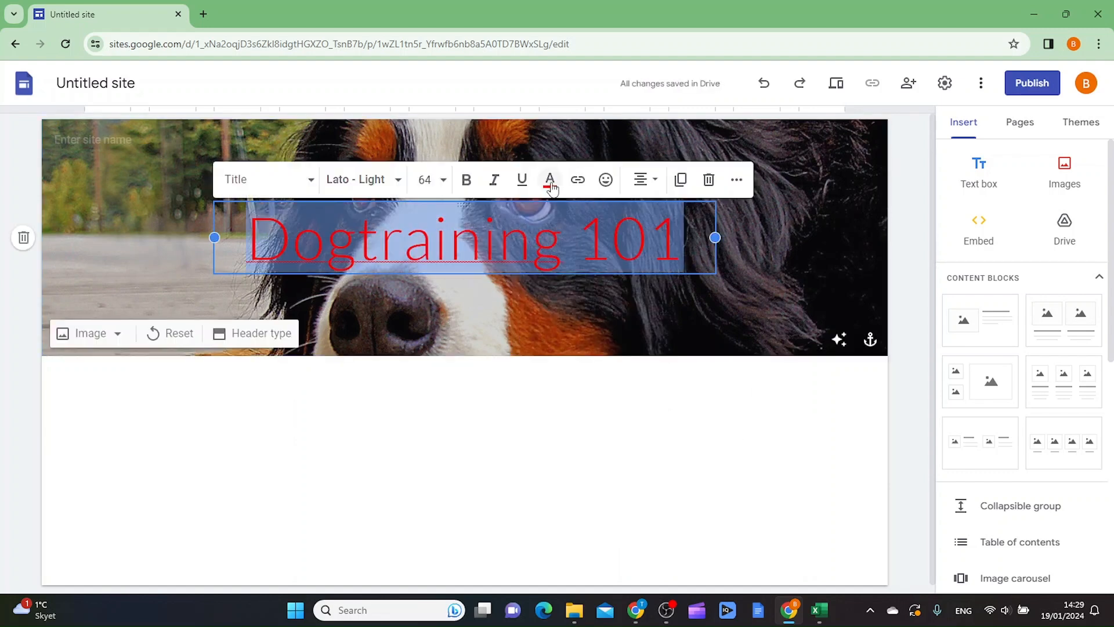
pyautogui.click(550, 181)
pyautogui.click(569, 235)
pyautogui.click(780, 238)
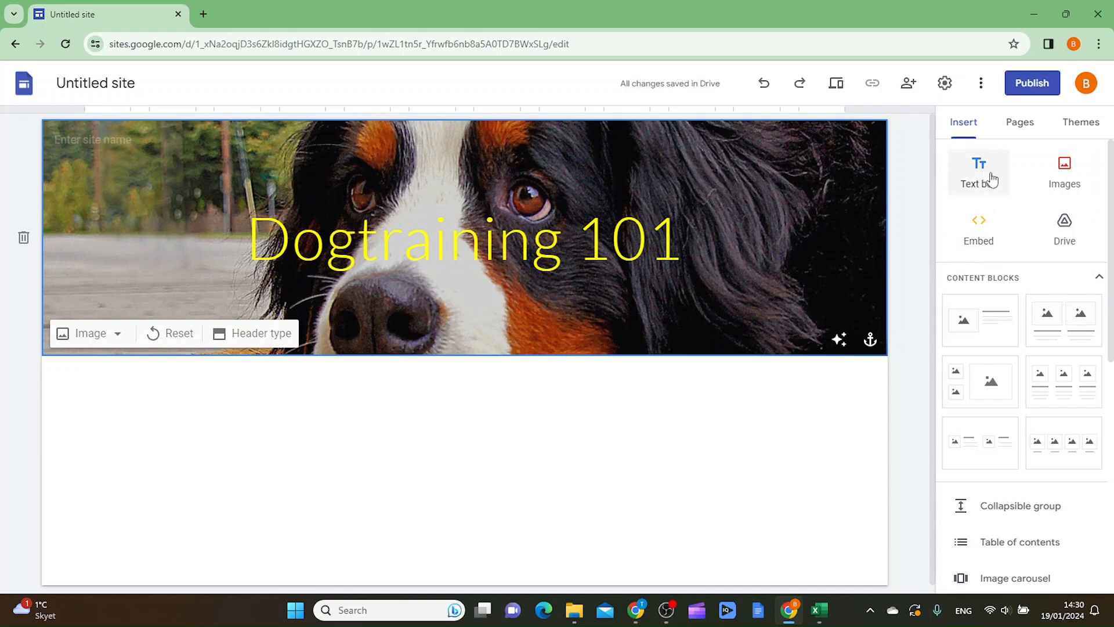
# Review the insertable elements and add the content block with a single image beside text below the header
pyautogui.scroll(-3, 1026, 327)
pyautogui.scroll(-5, 1072, 394)
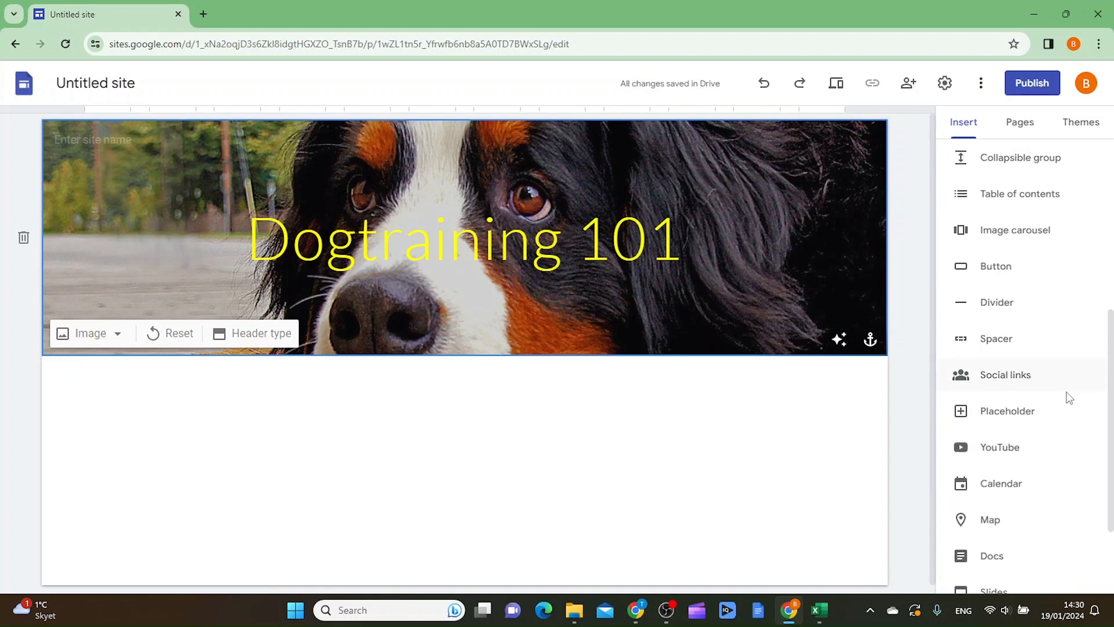
pyautogui.scroll(8, 1064, 405)
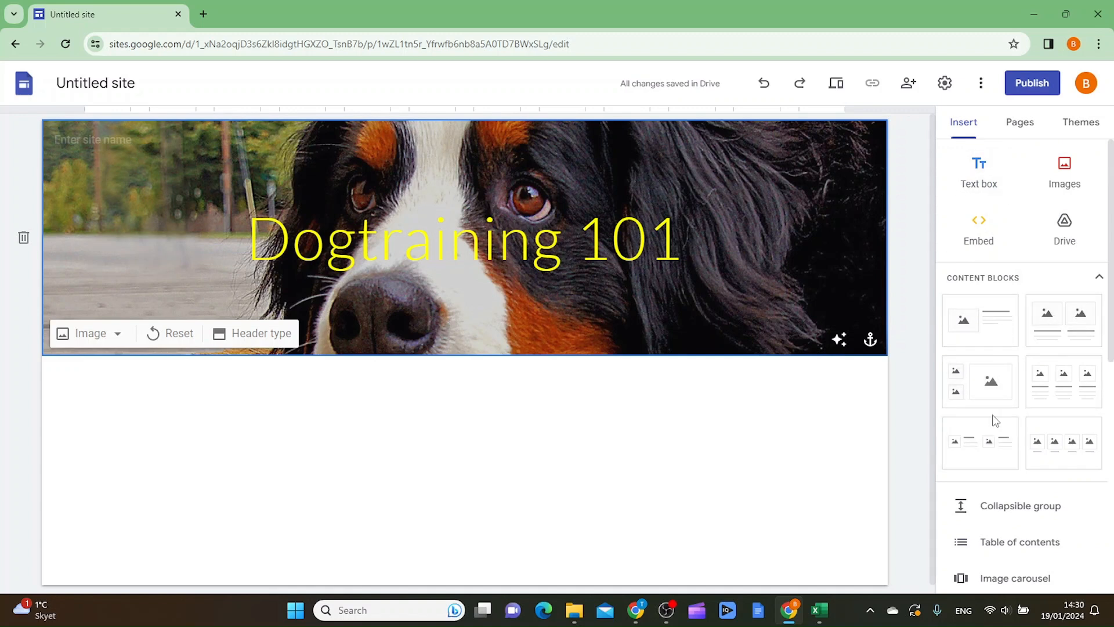
pyautogui.scroll(-5, 992, 442)
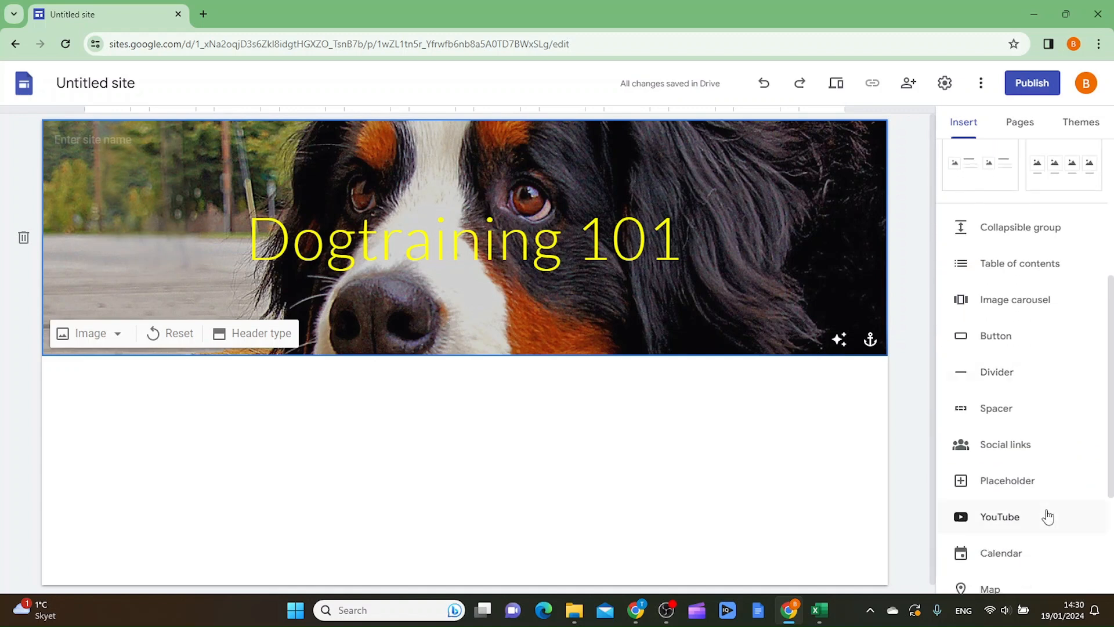
pyautogui.scroll(-2, 1039, 522)
pyautogui.scroll(4, 1038, 522)
pyautogui.scroll(3, 1037, 522)
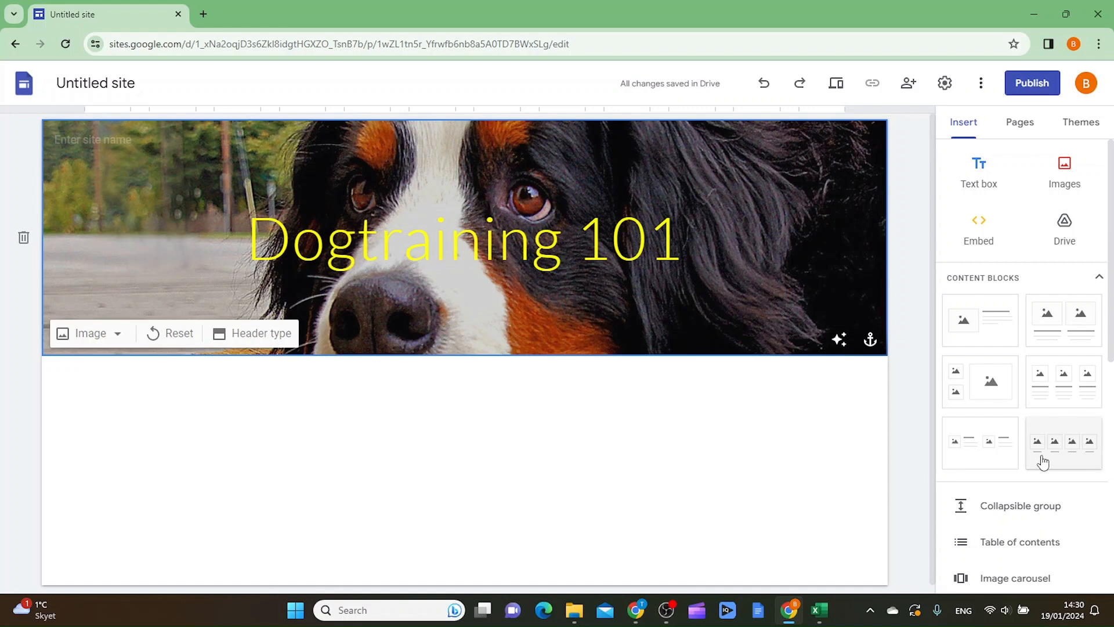
pyautogui.click(986, 328)
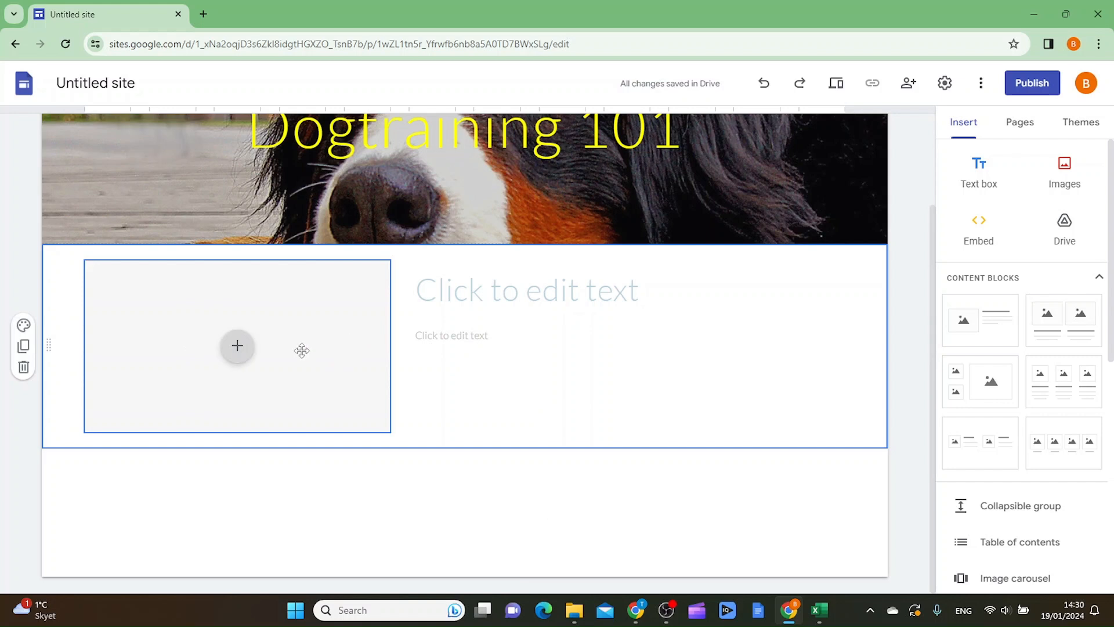
# Search YouTube for "dogtraining" and place the video "Teach your dog to "stay" in three steps" in the content block's image placeholder
pyautogui.click(238, 349)
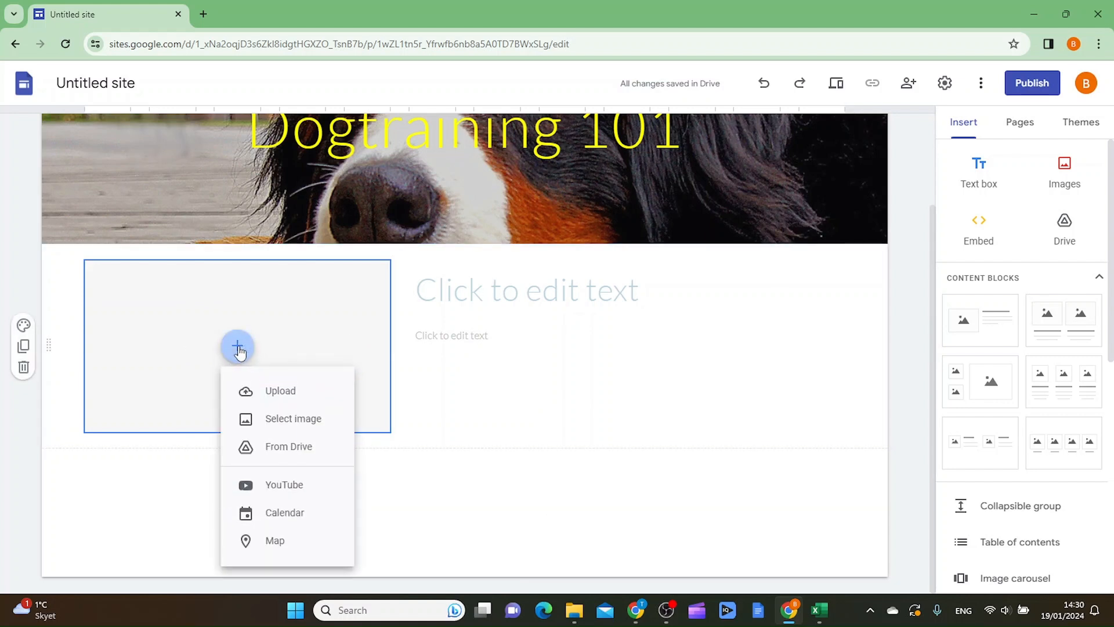
pyautogui.click(300, 491)
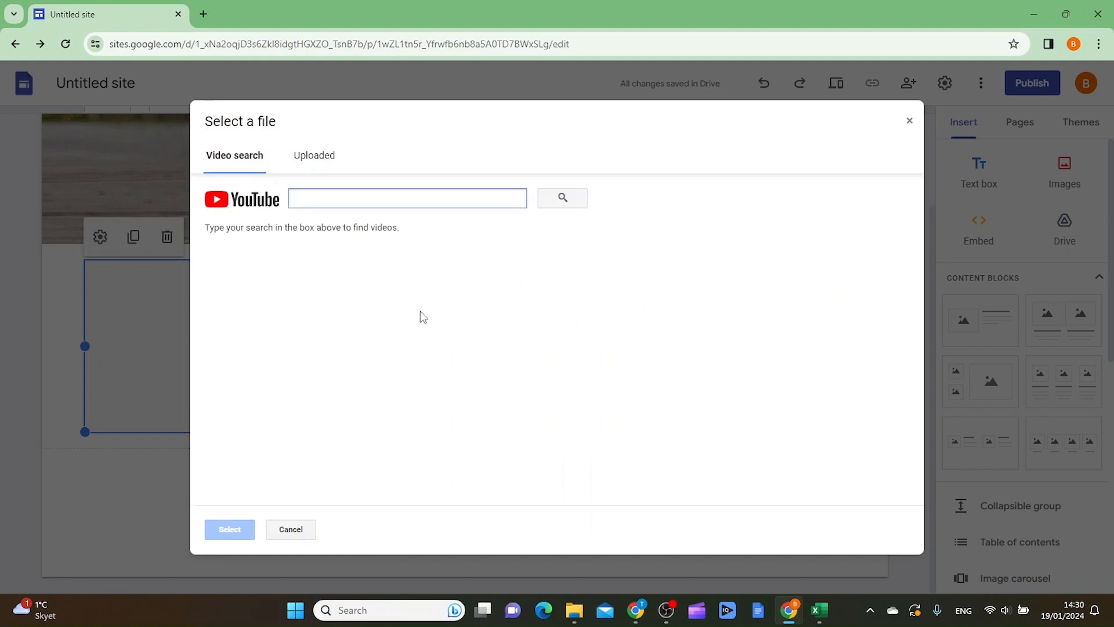
pyautogui.write('do')
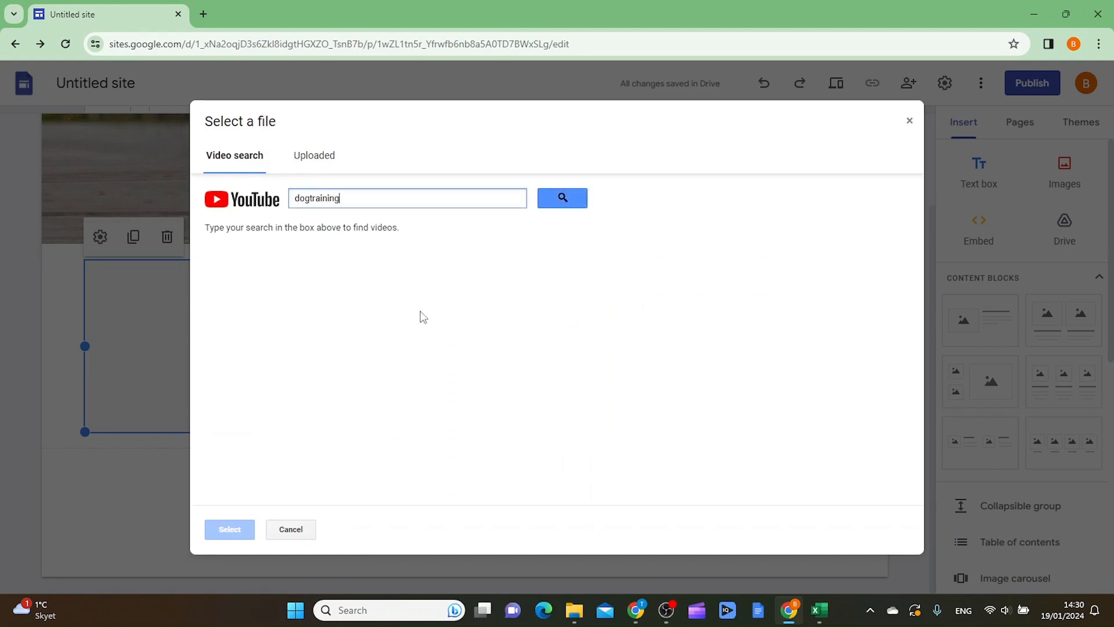
pyautogui.write('gtraining')
pyautogui.press('Return')
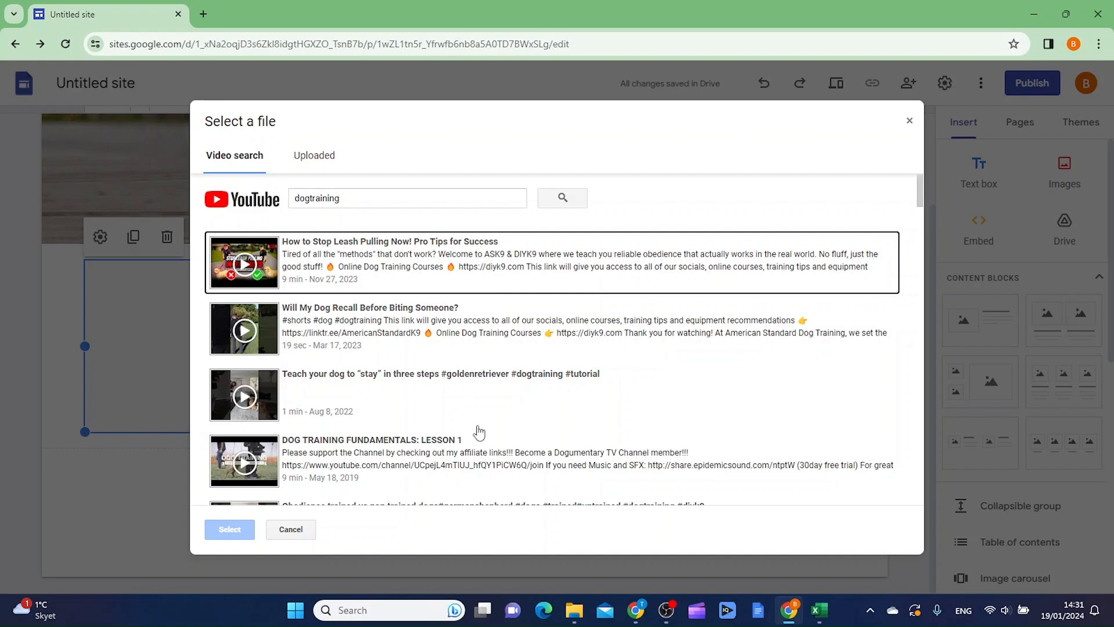
pyautogui.scroll(-1, 479, 433)
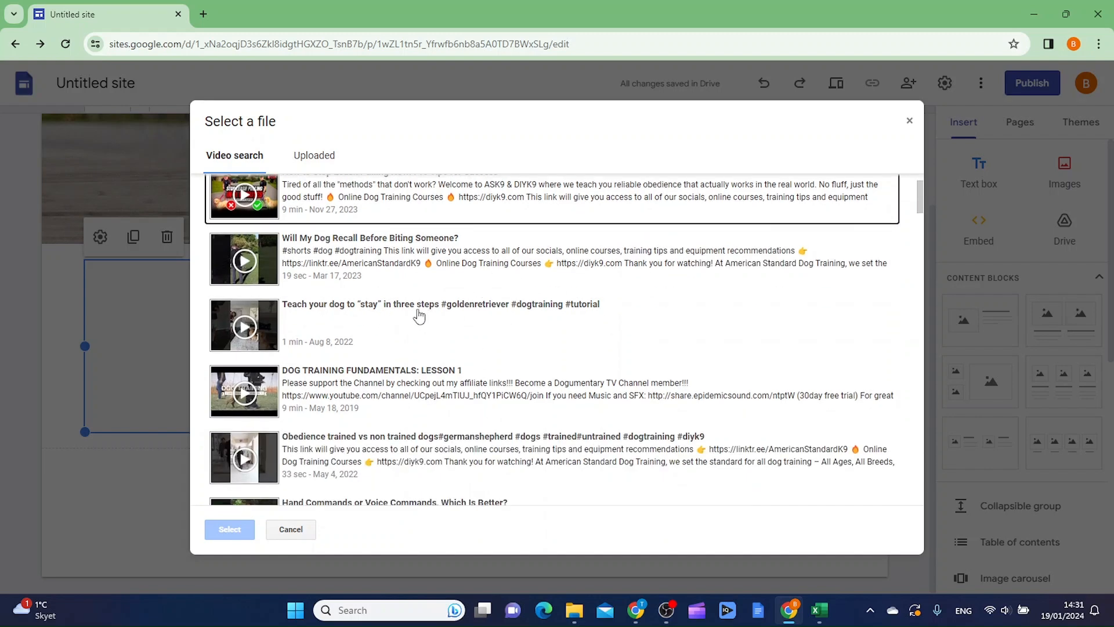
pyautogui.click(398, 316)
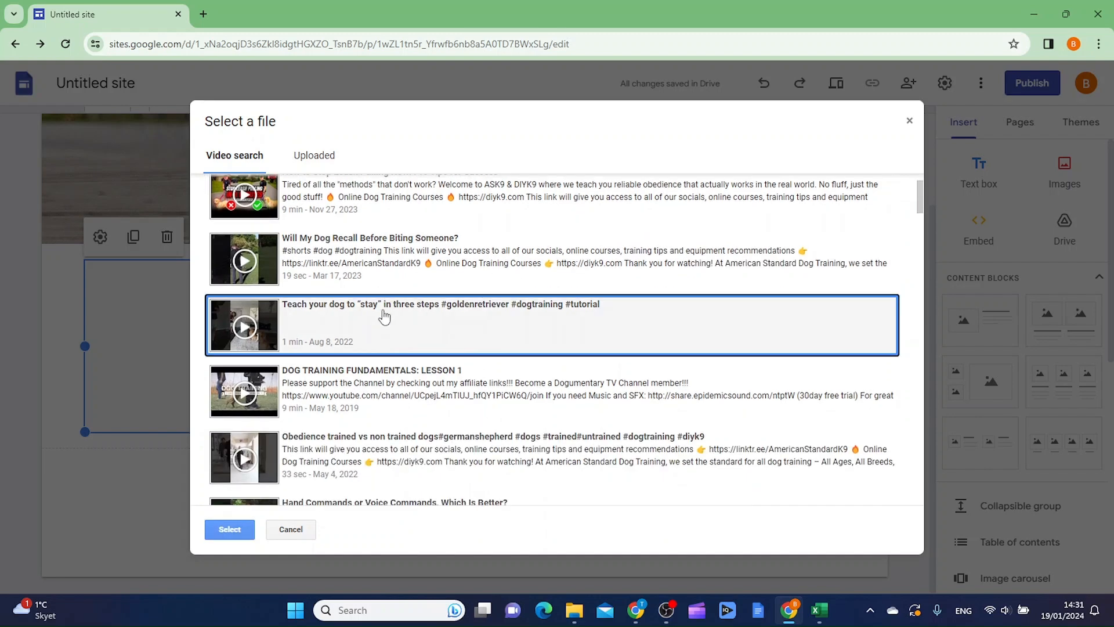
pyautogui.click(230, 529)
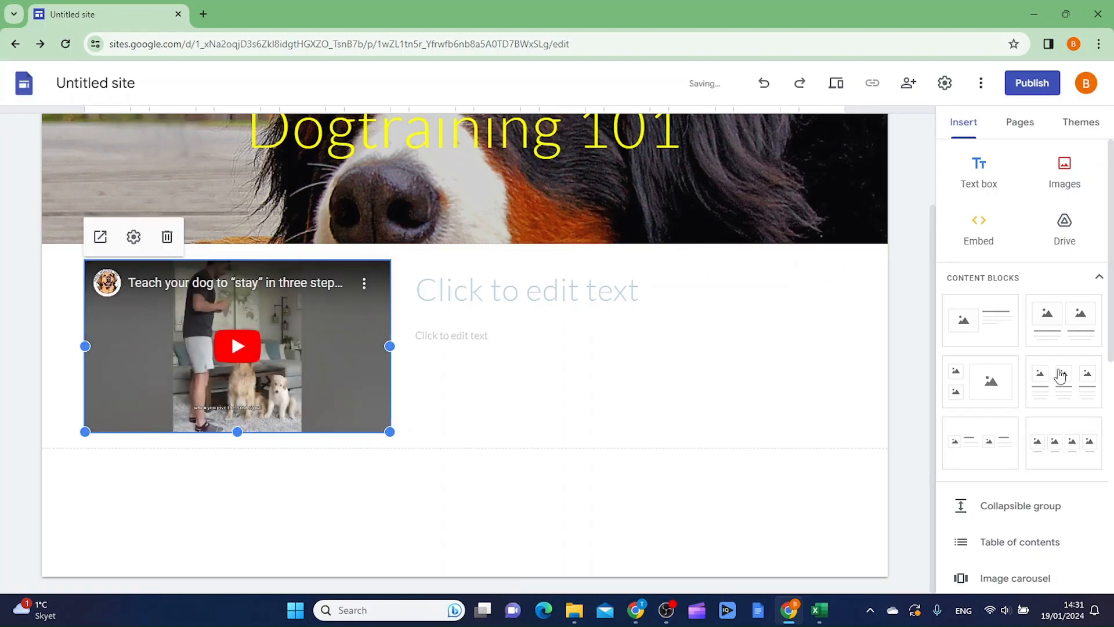
# Enter "Dogtraining 101 Basics" as the title beside the video
pyautogui.click(581, 292)
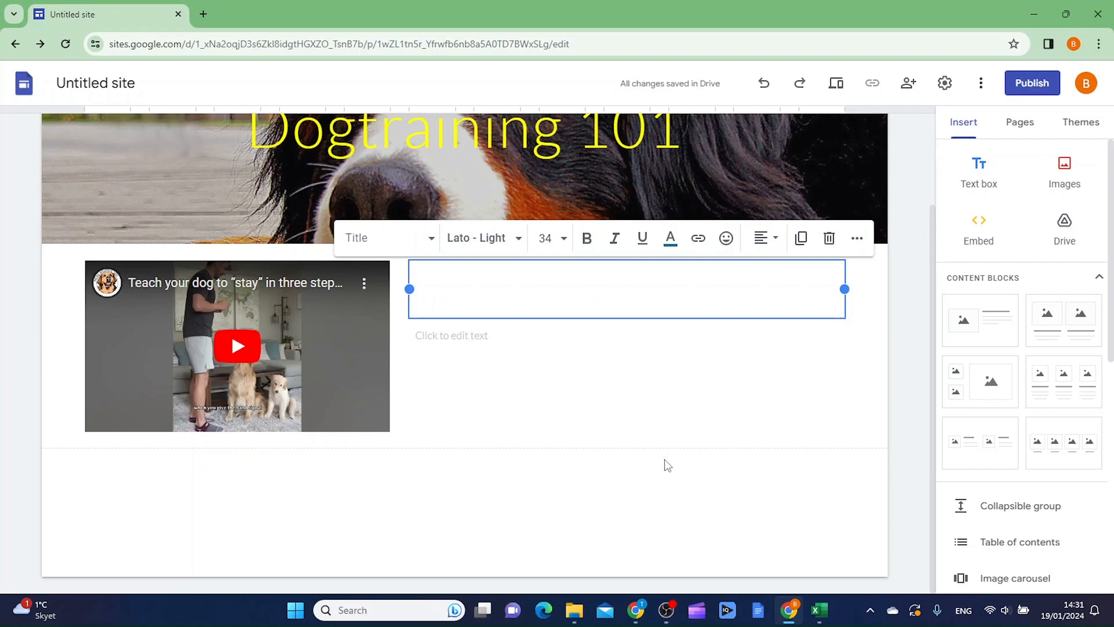
pyautogui.write('D')
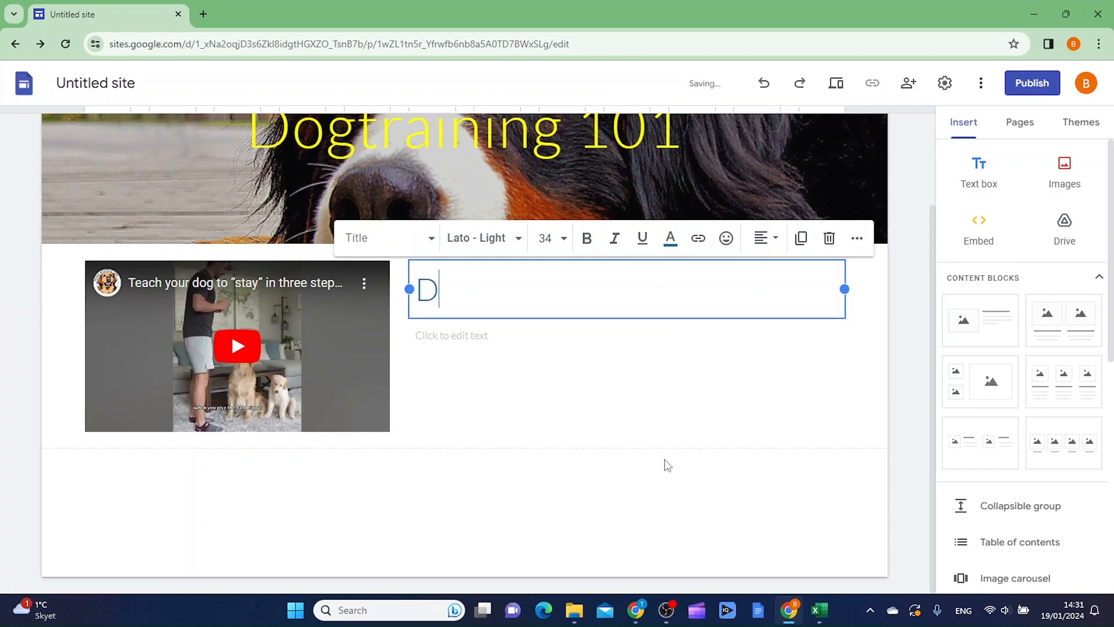
pyautogui.write('ogtraining 101 ')
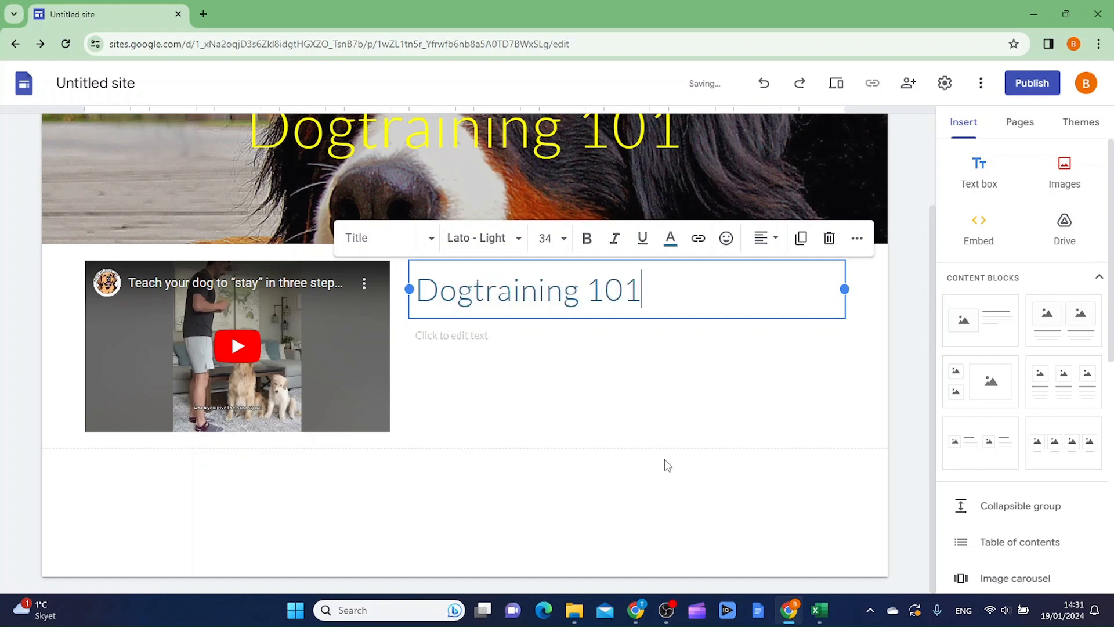
pyautogui.write('Basicas')
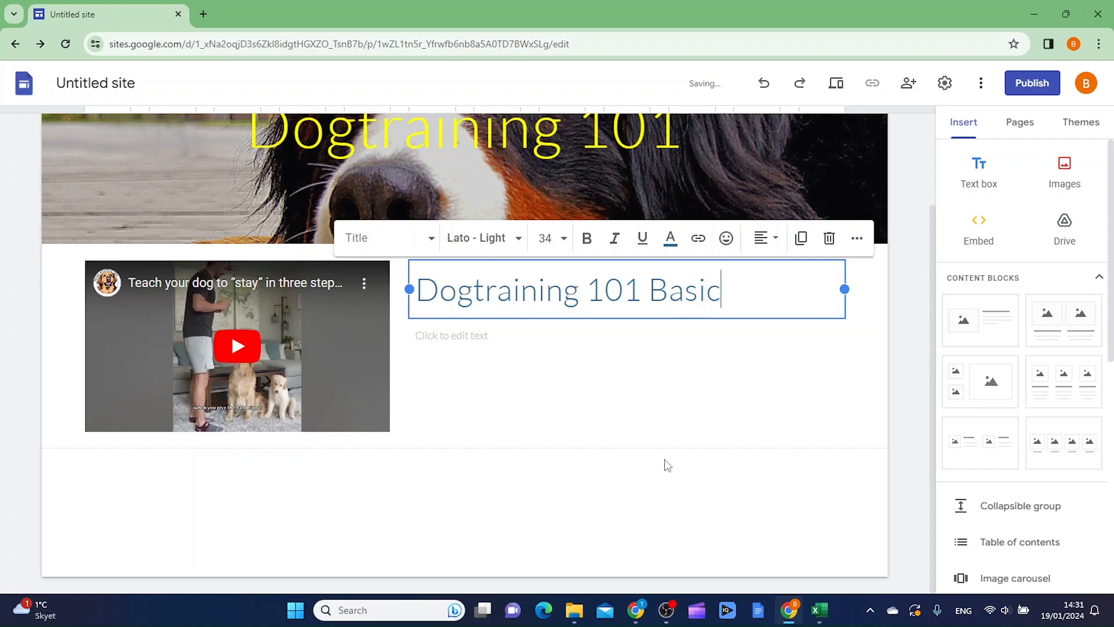
pyautogui.press('BackSpace')
pyautogui.press('BackSpace')
pyautogui.press('BackSpace')
pyautogui.write('cs')
# Open the body text beside the video for editing, search for "dummy text" in a new tab and open the Dummy Text Generator site
pyautogui.click(465, 336)
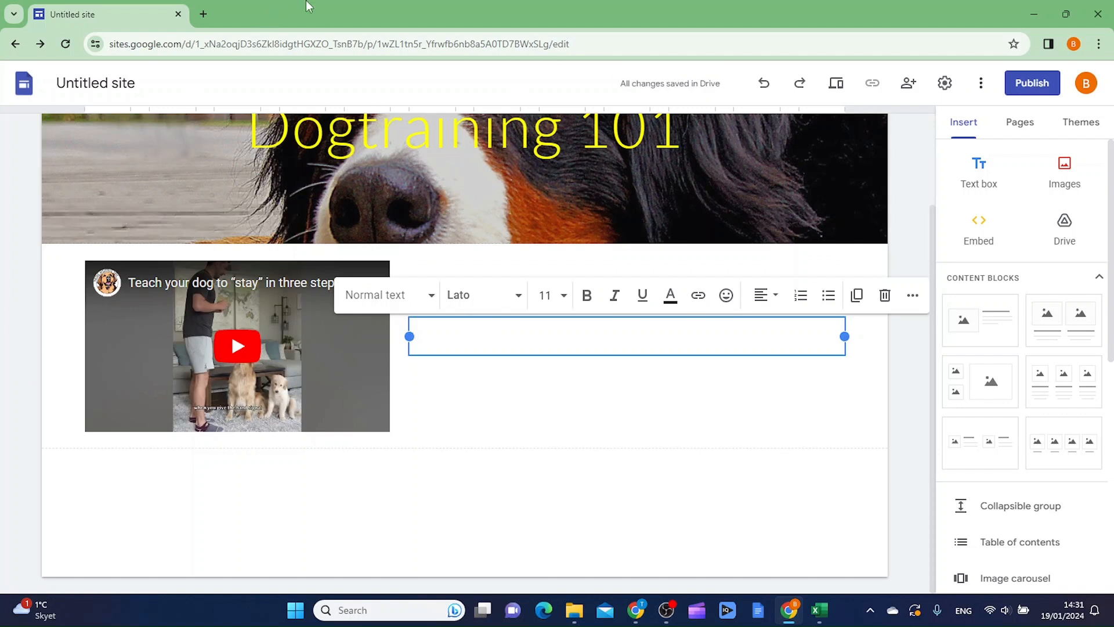
pyautogui.click(204, 14)
pyautogui.click(273, 41)
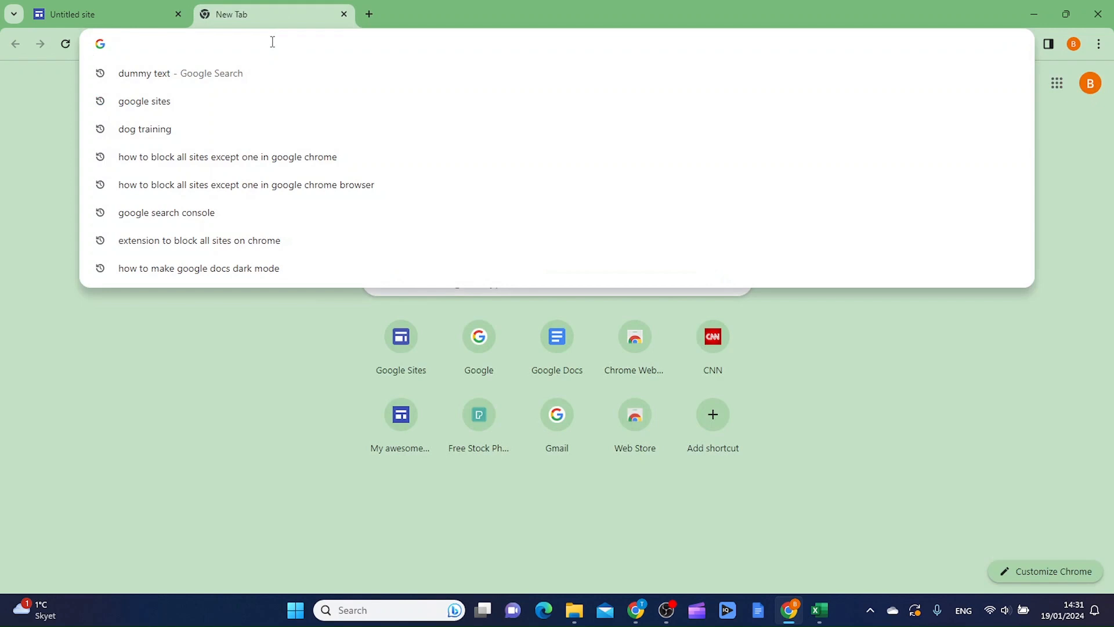
pyautogui.click(249, 72)
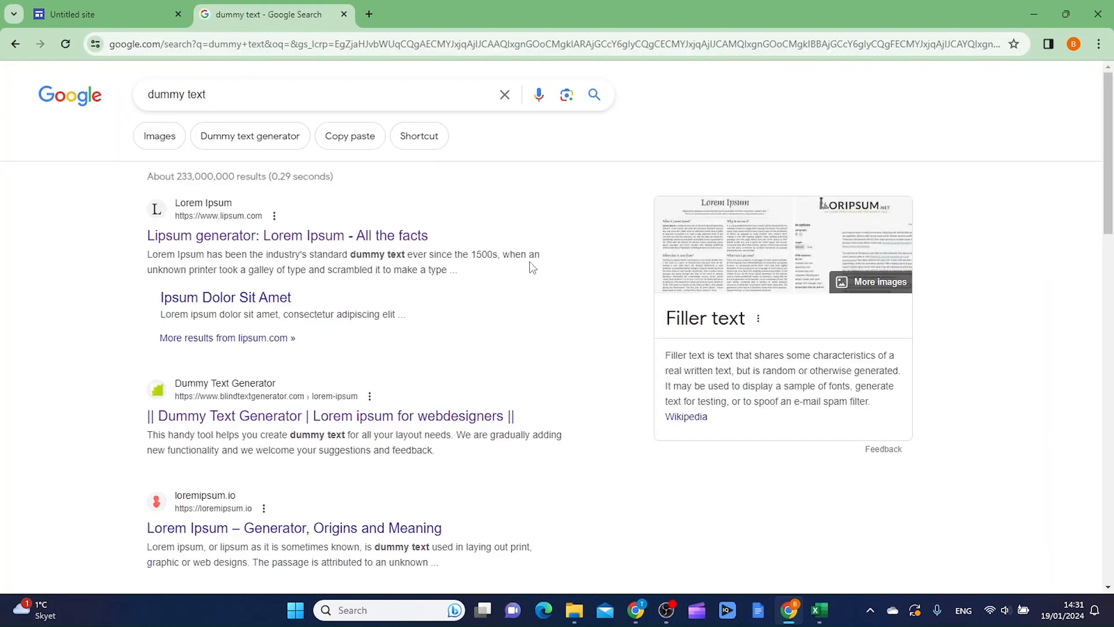
pyautogui.click(283, 417)
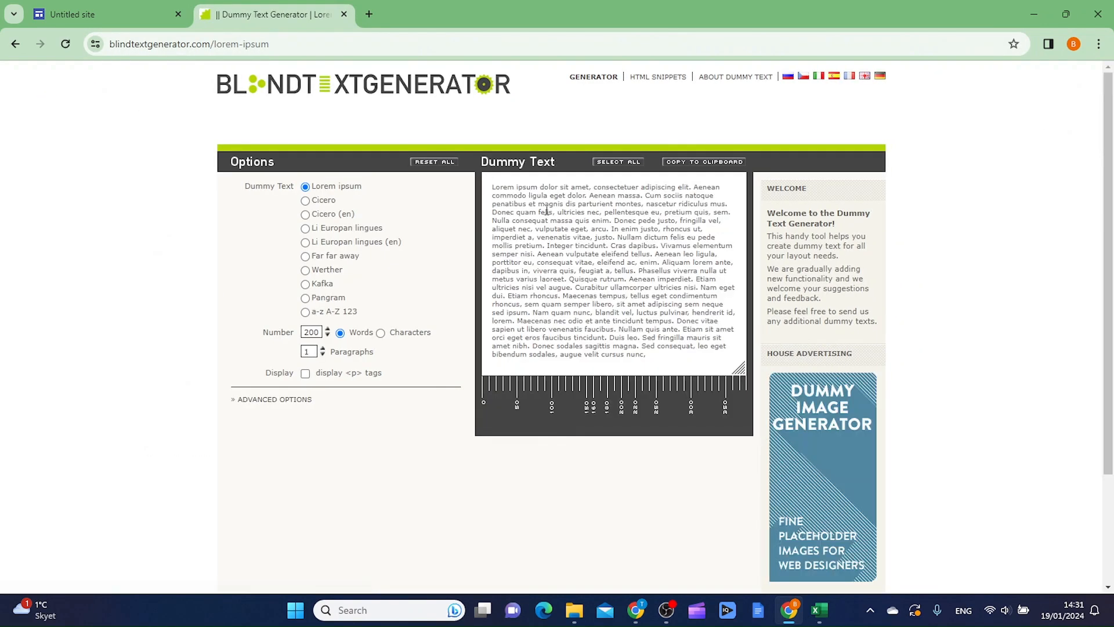
# Copy 100 words of Lorem ipsum from the generator and paste them as body text under the "Dogtraining 101 Basics" title
pyautogui.click(327, 329)
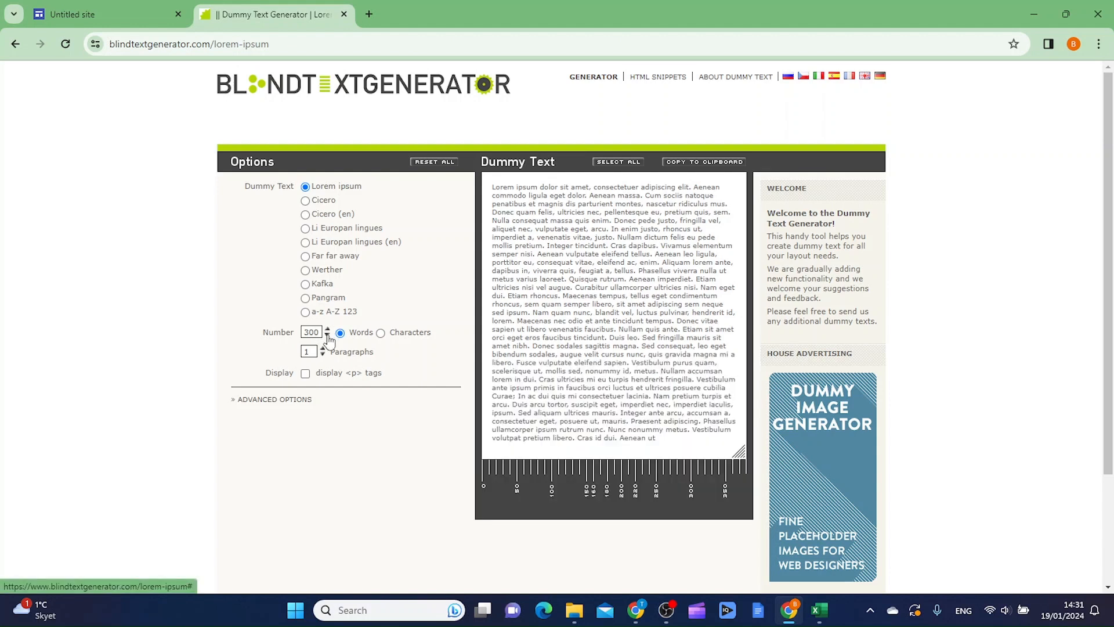
pyautogui.click(328, 336)
pyautogui.click(328, 335)
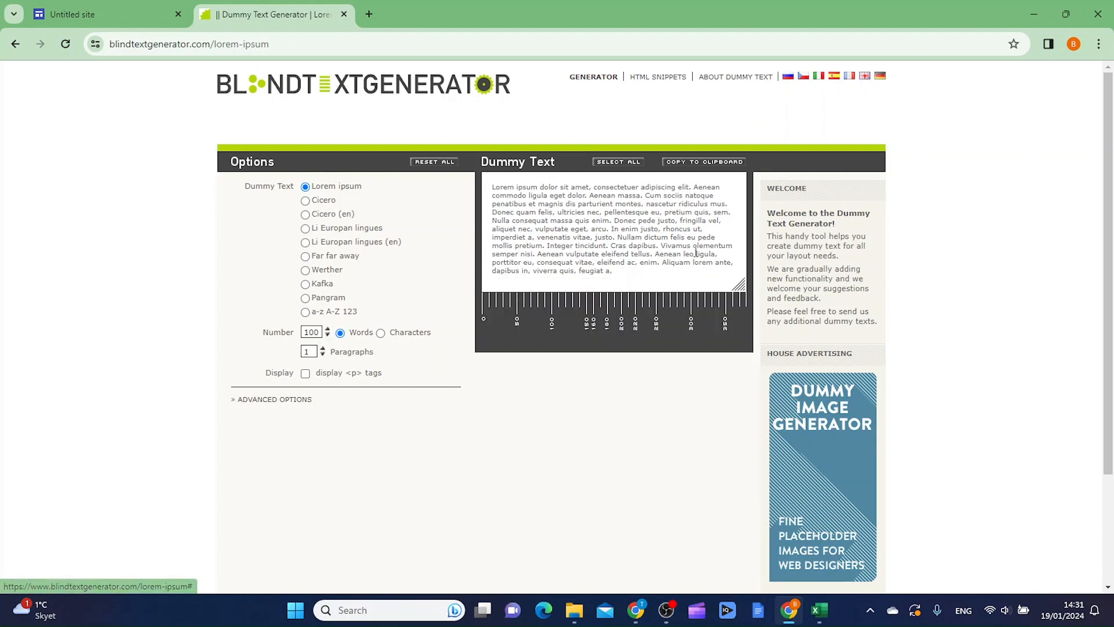
pyautogui.click(721, 164)
pyautogui.click(81, 16)
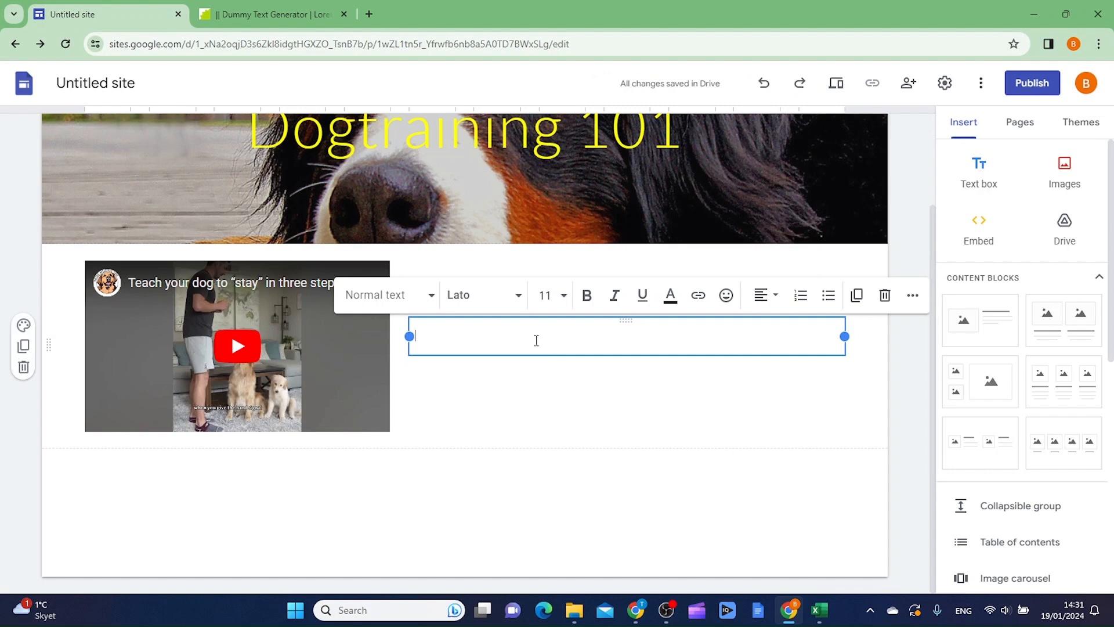
pyautogui.hotkey('ctrl', 'v')
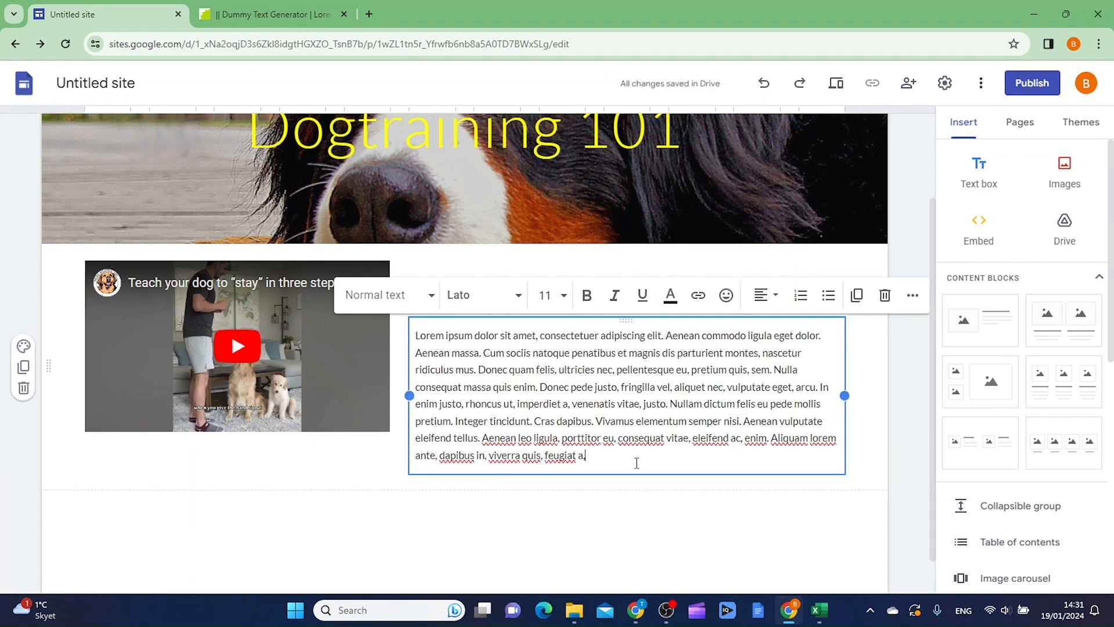
pyautogui.click(636, 504)
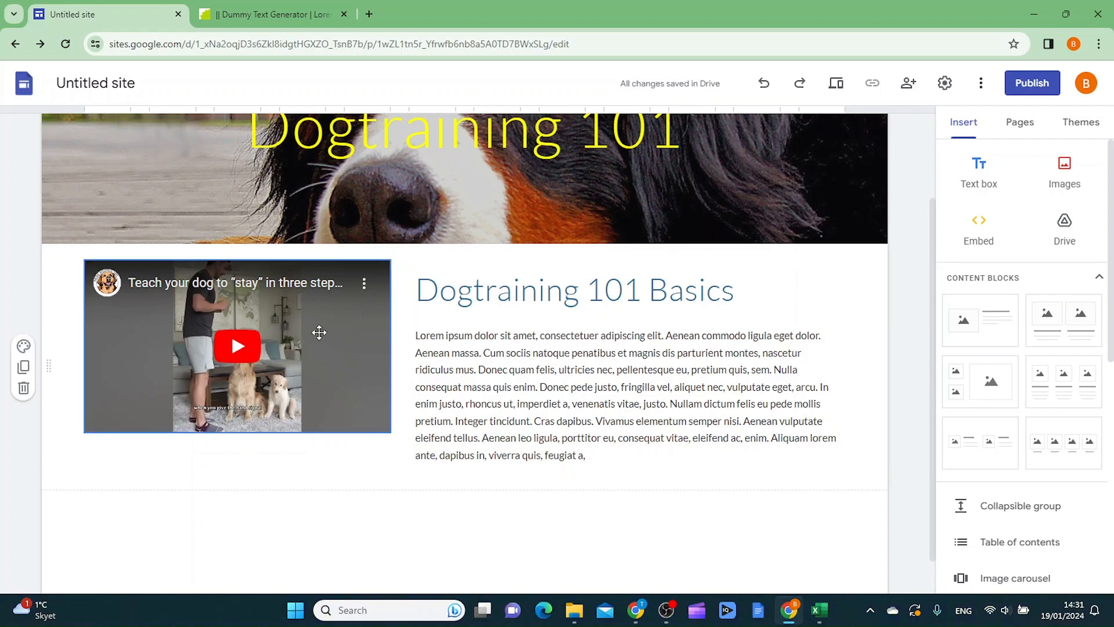
# Stretch the dog training video downward to match the height of the text block beside it
pyautogui.click(352, 401)
pyautogui.moveTo(389, 431); pyautogui.dragTo(391, 466)
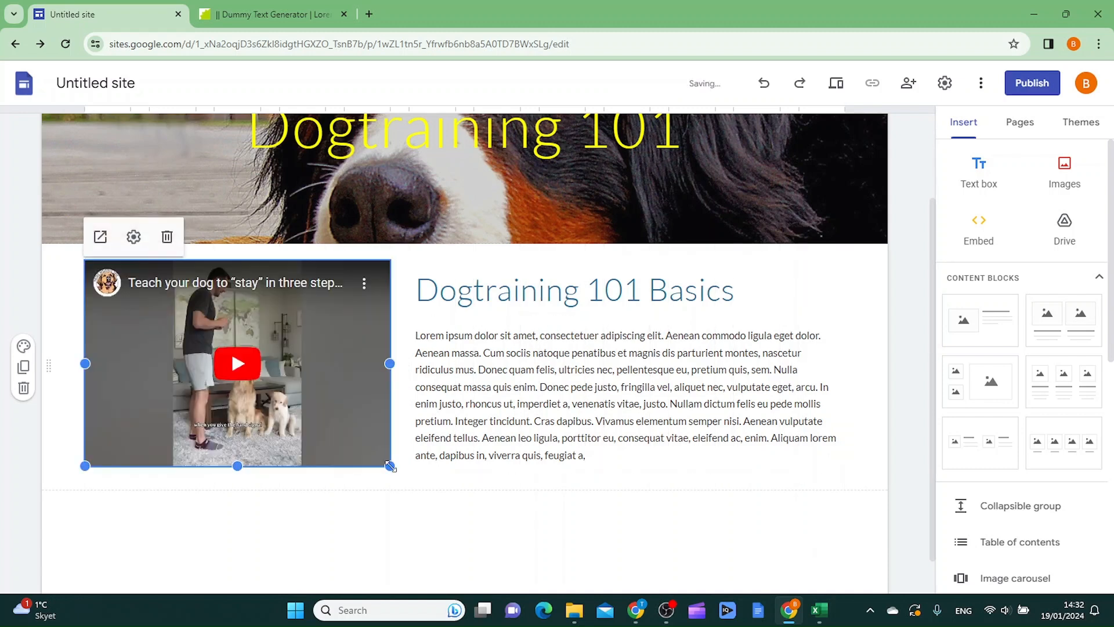
pyautogui.click(685, 544)
pyautogui.scroll(-1, 808, 467)
pyautogui.scroll(1, 790, 465)
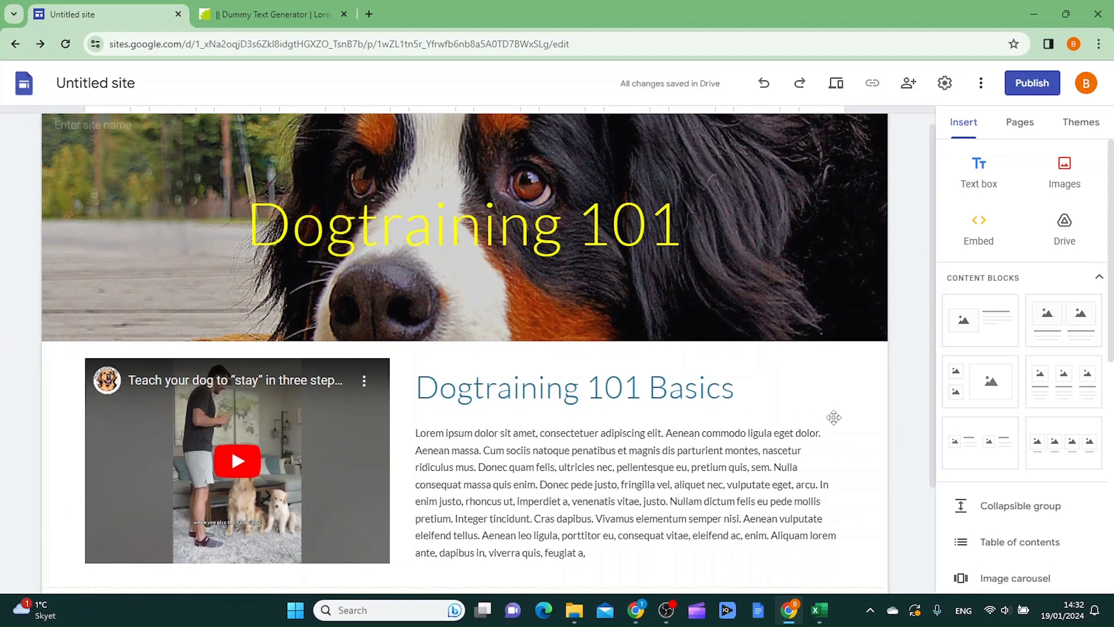
# Insert a spacer below the section with the video and text
pyautogui.scroll(-1, 698, 505)
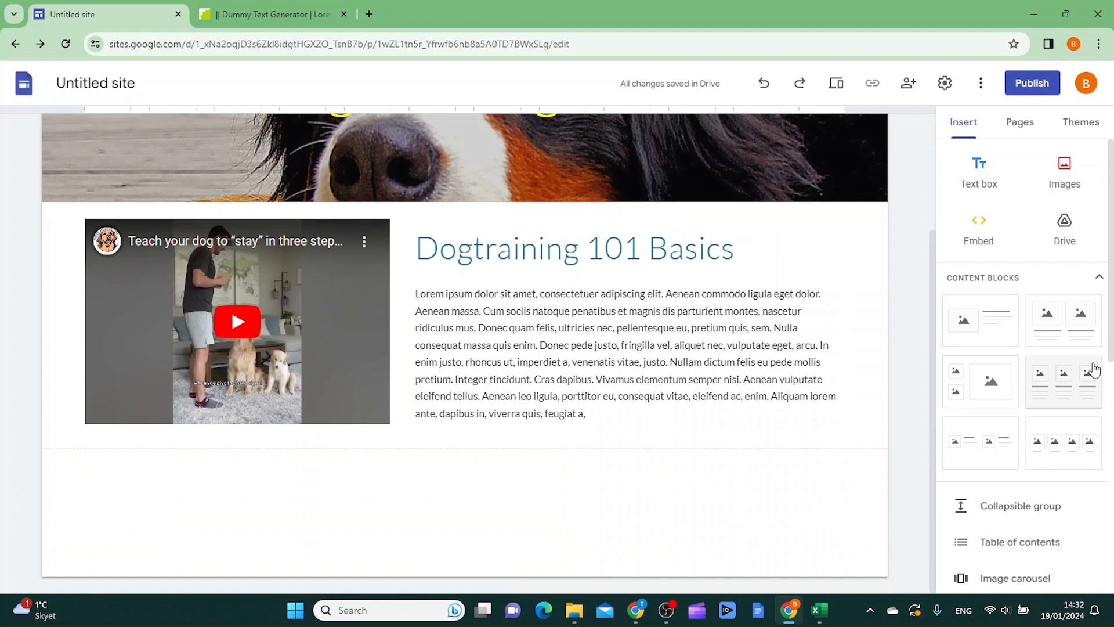
pyautogui.scroll(-3, 1095, 510)
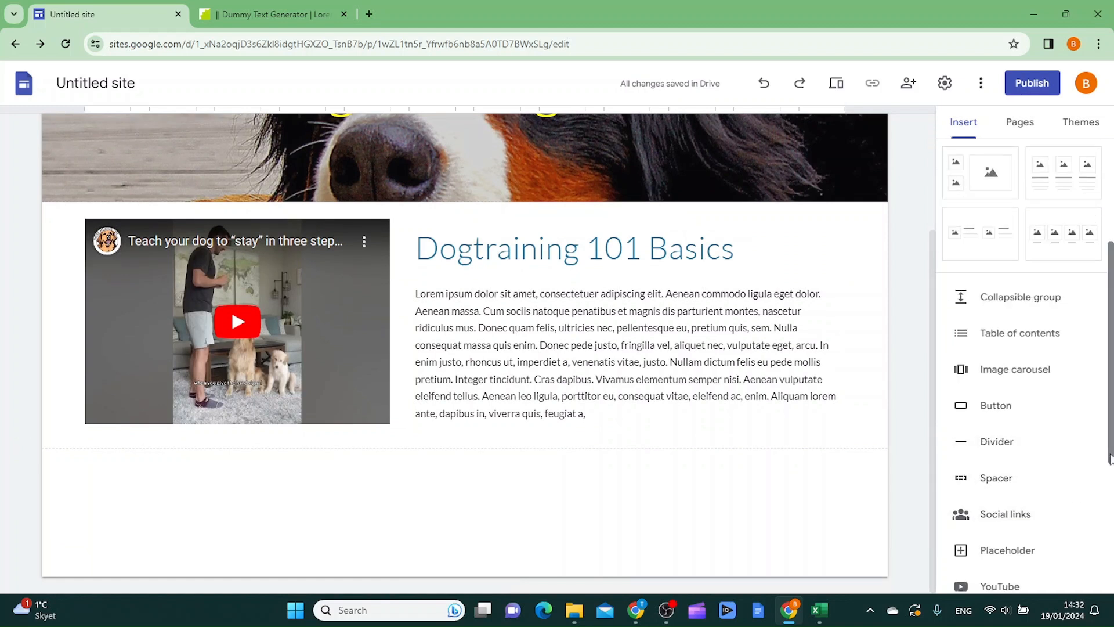
pyautogui.scroll(-1, 1100, 460)
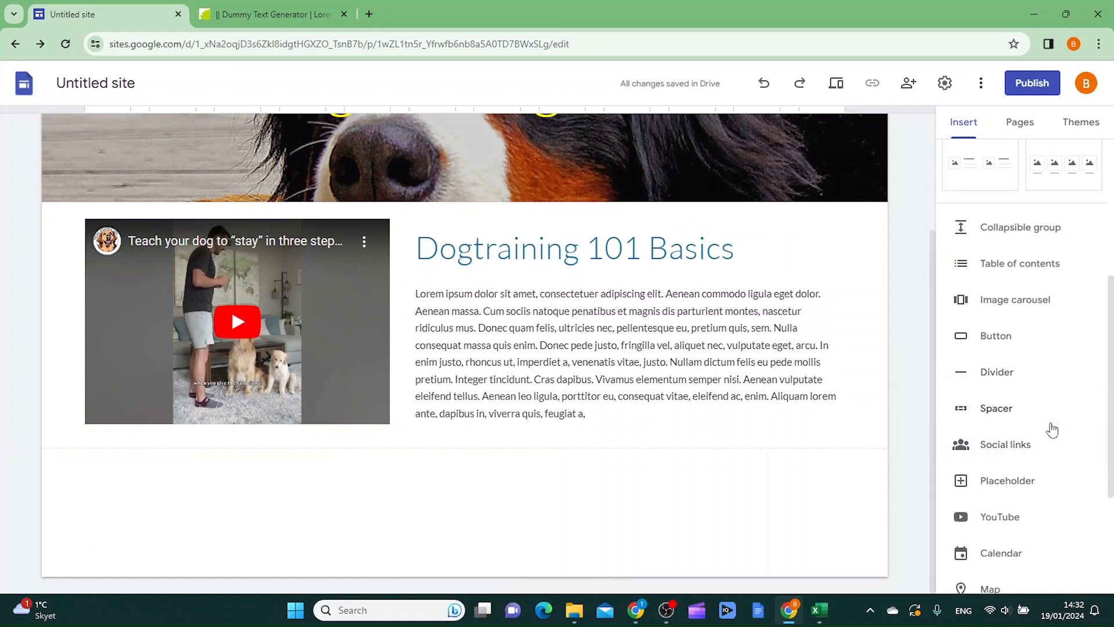
pyautogui.click(1010, 413)
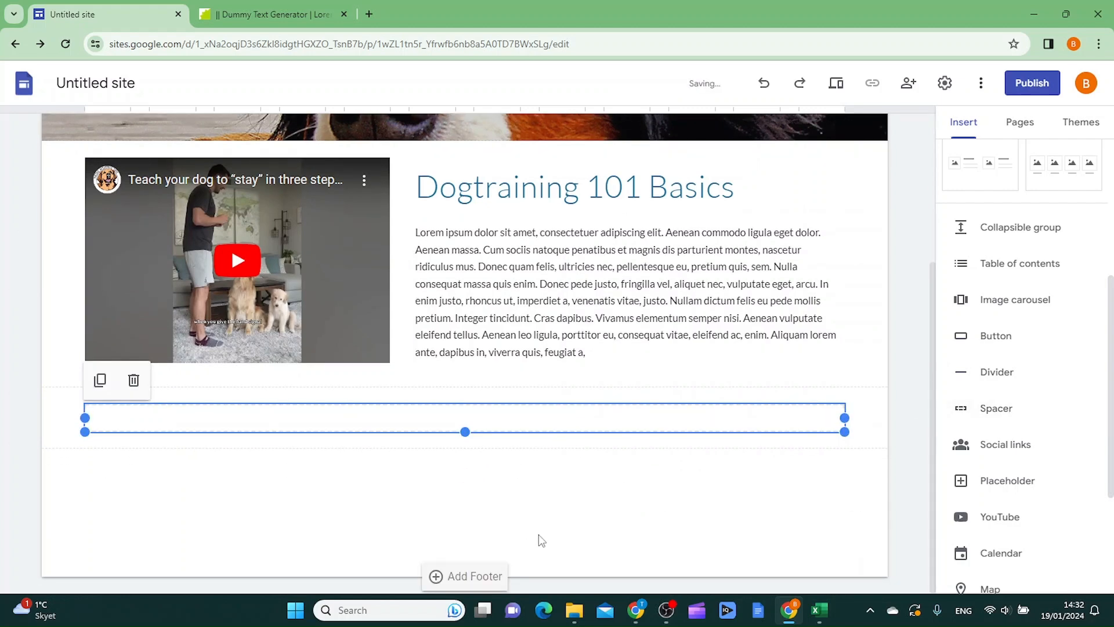
pyautogui.scroll(2, 628, 528)
pyautogui.scroll(-2, 628, 528)
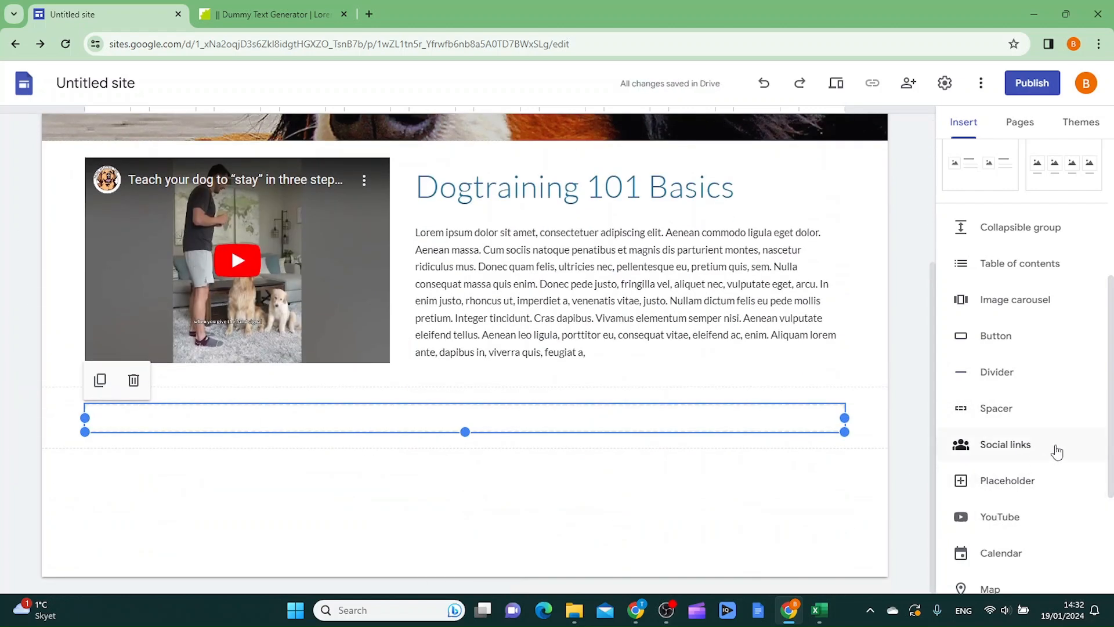
# Add a text box below the spacer, set its style to Heading and enter "What are the benefits of Dogtraining?"
pyautogui.scroll(4, 1052, 450)
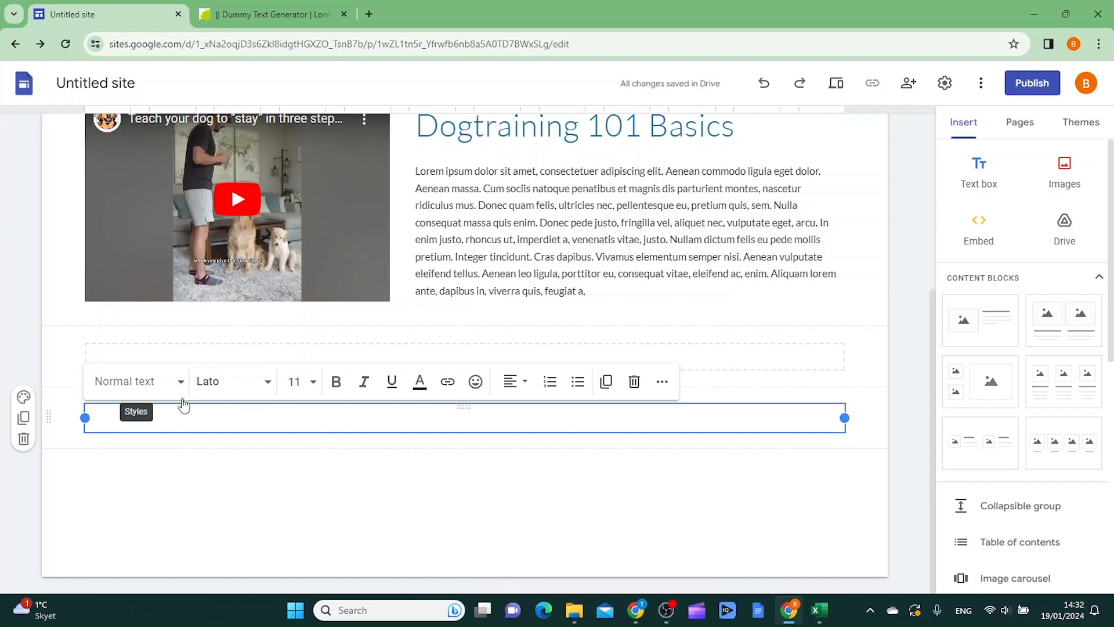
pyautogui.click(181, 382)
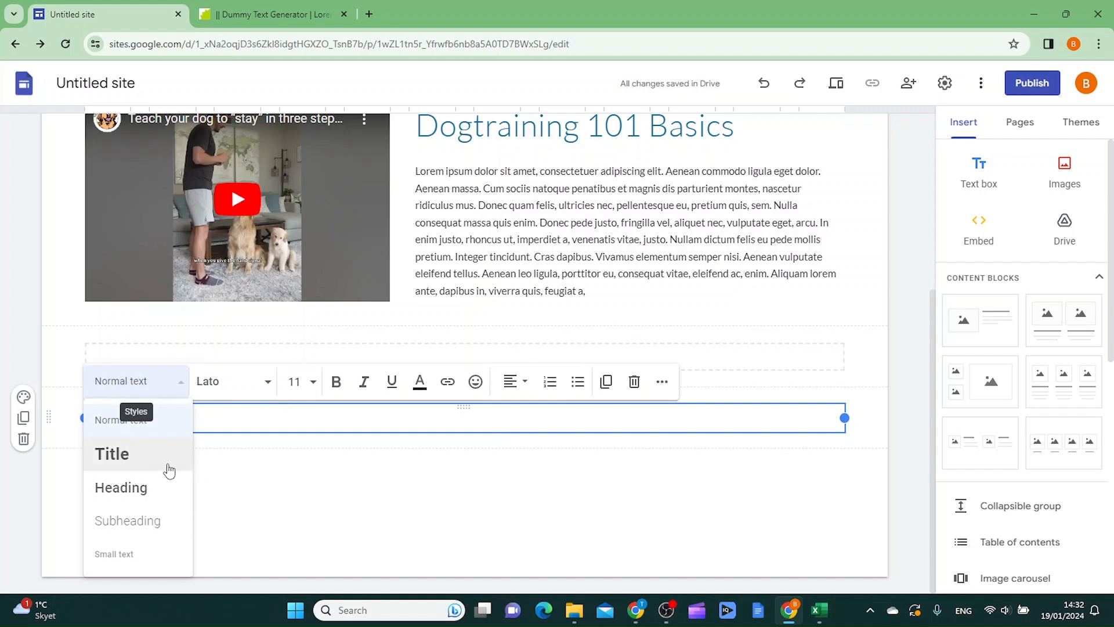
pyautogui.click(122, 488)
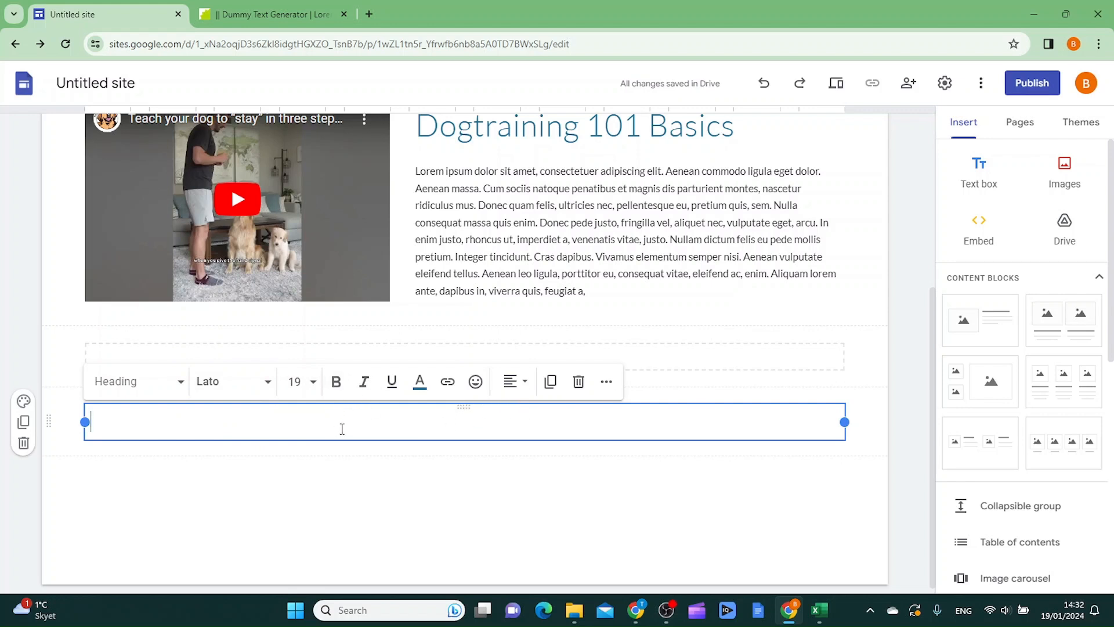
pyautogui.write('What are the ')
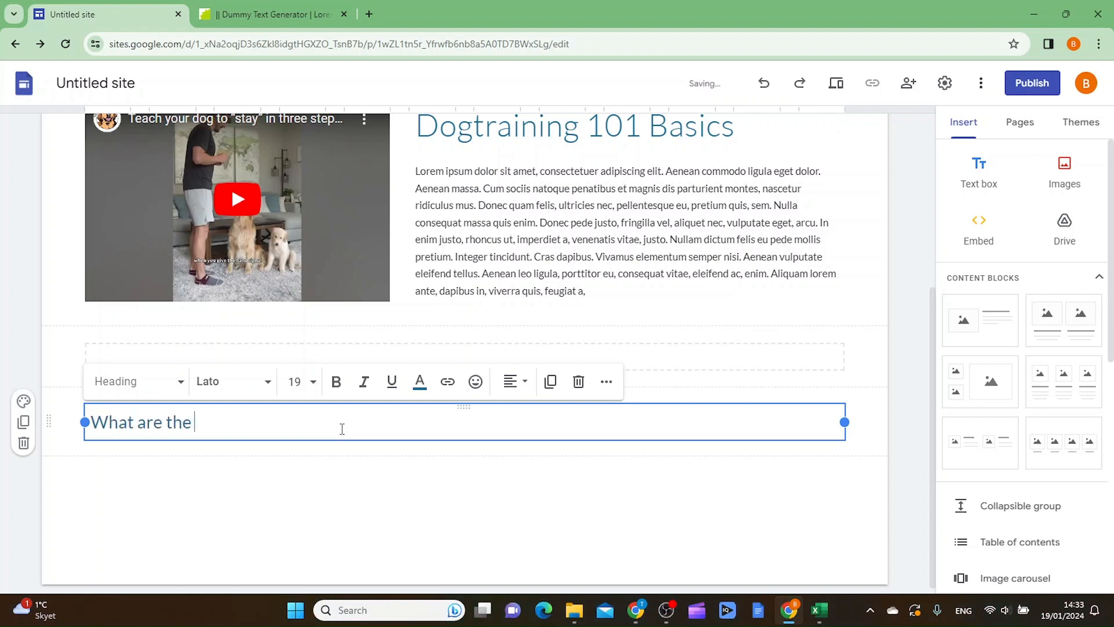
pyautogui.write('benefits of  Dogtraining?')
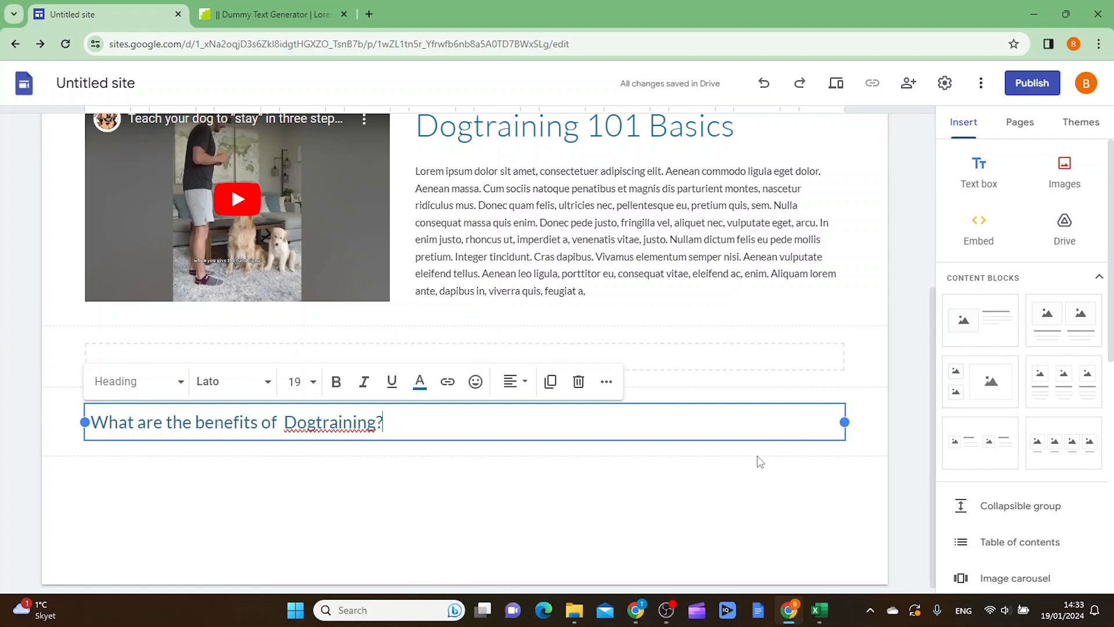
# Add the content block with two small stacked images beside one large image below the benefits heading
pyautogui.click(990, 385)
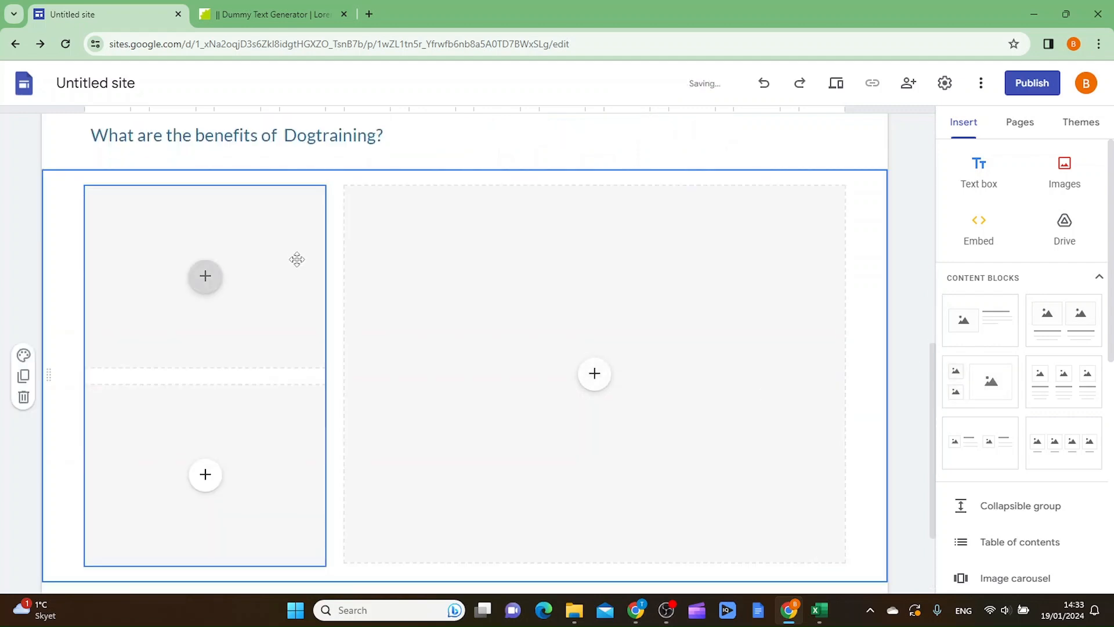
pyautogui.scroll(5, 325, 290)
pyautogui.scroll(-6, 363, 311)
# Fill the three placeholders of the image block with dog pictures from Google Images, using the search "dogtraining" for the upper small one
pyautogui.click(210, 215)
pyautogui.click(268, 281)
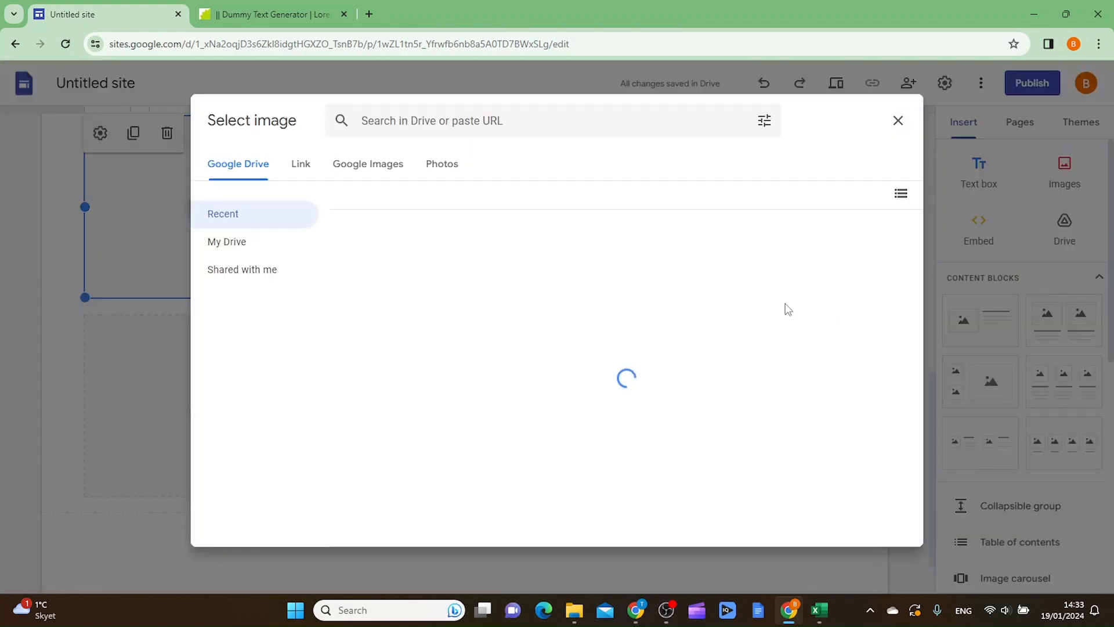
pyautogui.click(395, 168)
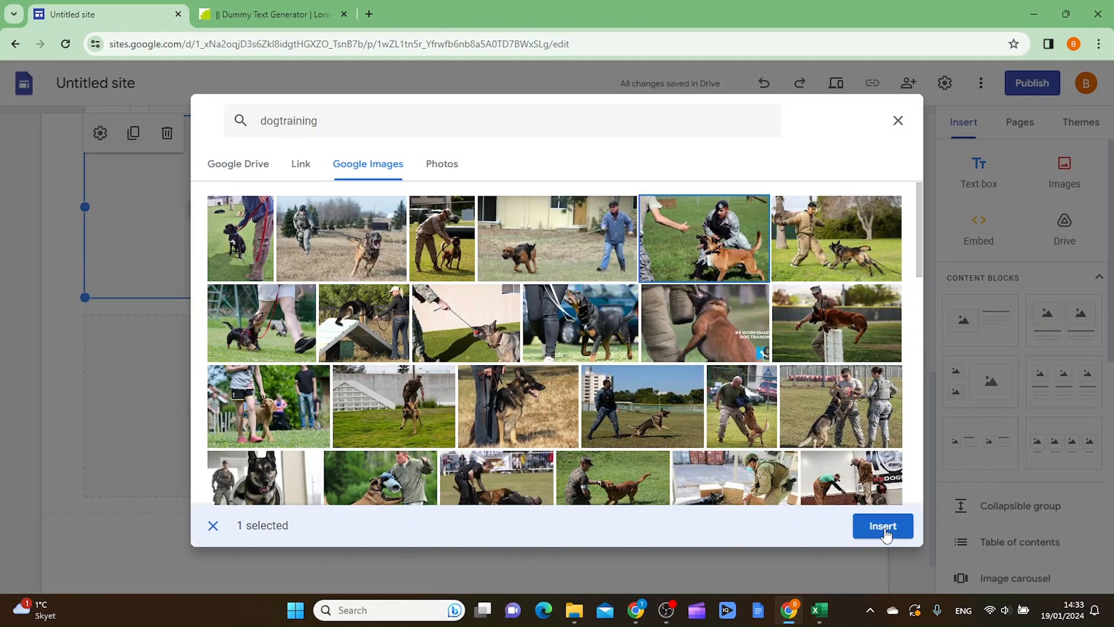
pyautogui.click(883, 524)
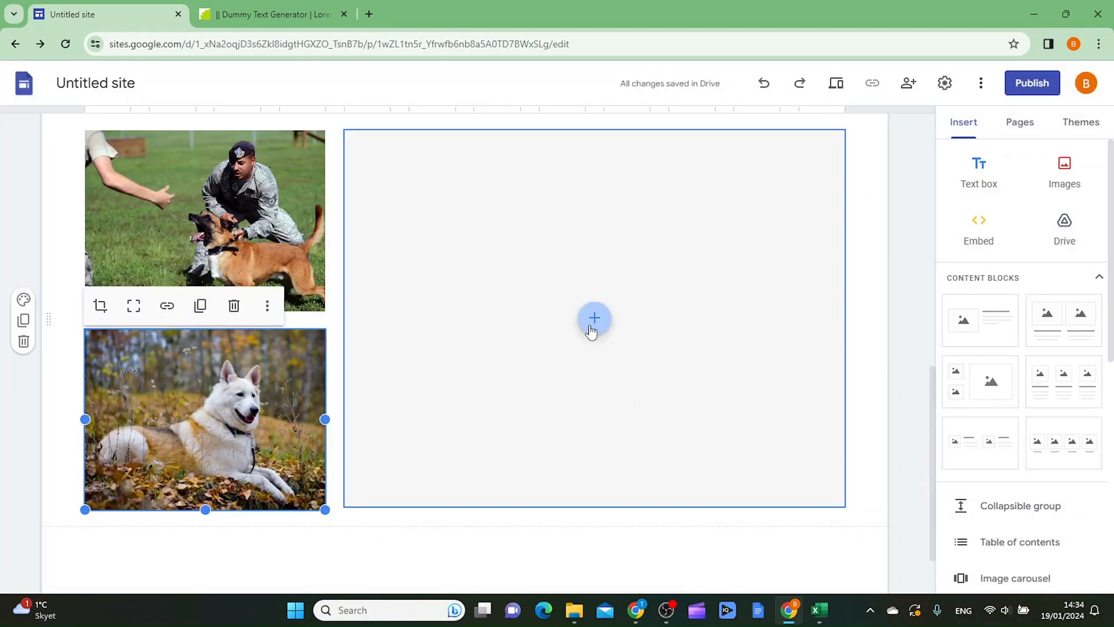
pyautogui.click(606, 321)
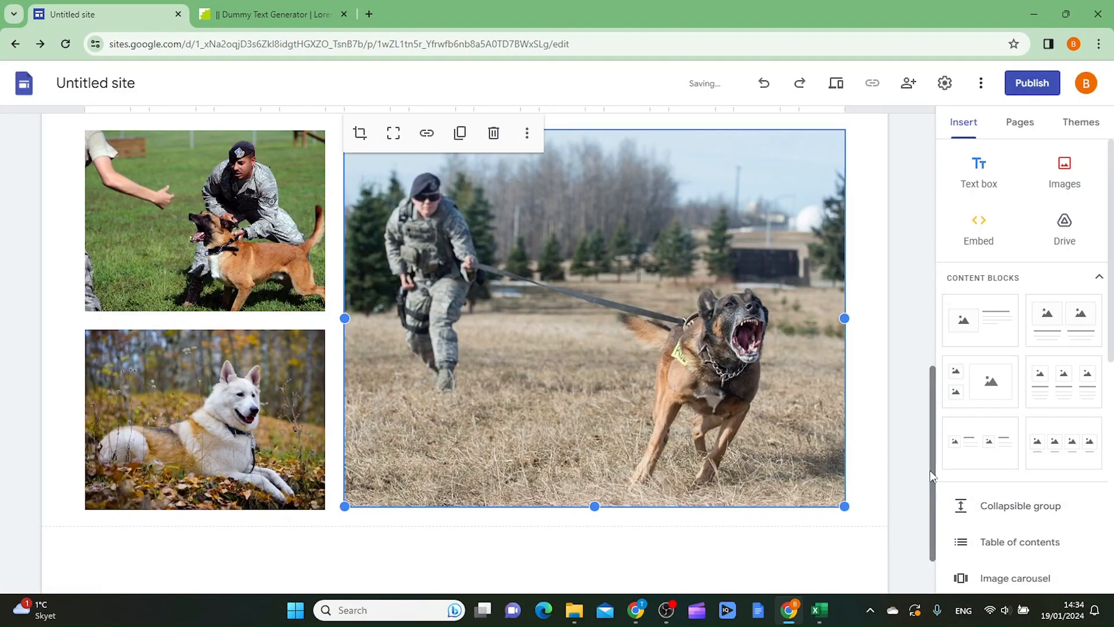
# Add a text box below the block with the three dog images
pyautogui.scroll(-1, 811, 484)
pyautogui.scroll(2, 807, 481)
pyautogui.scroll(-2, 807, 481)
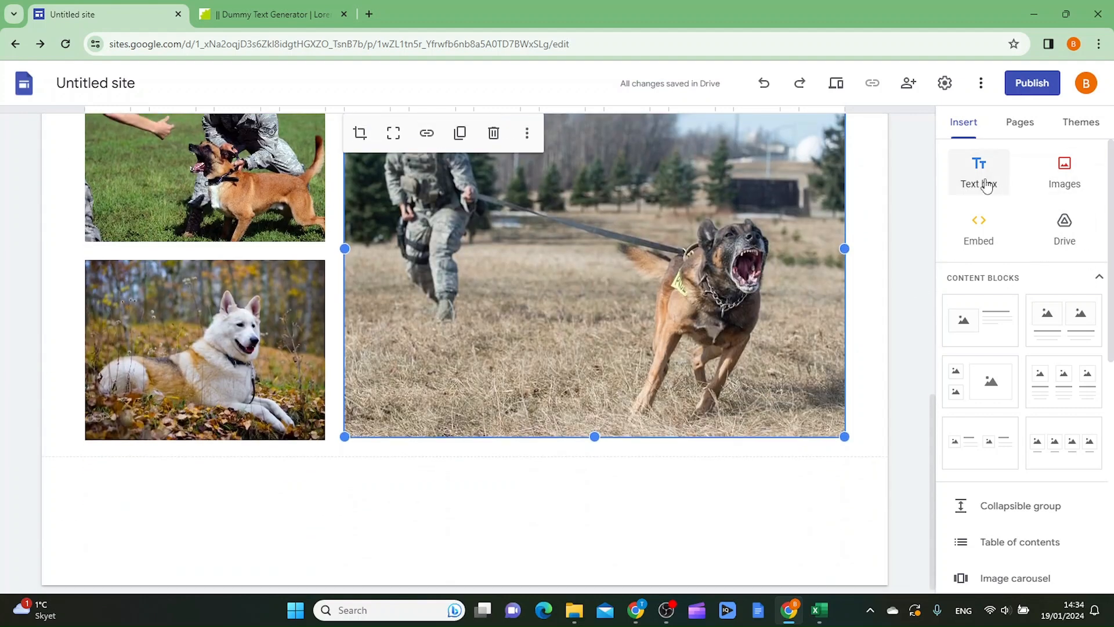
pyautogui.click(986, 185)
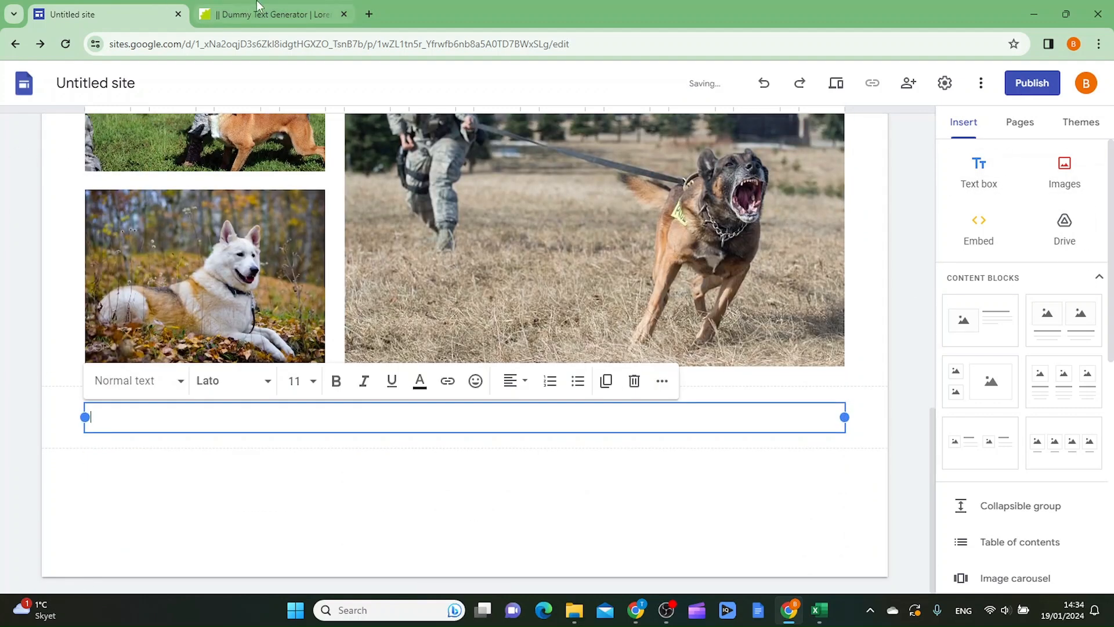
# Generate 300 words of Lorem ipsum in the dummy text generator and copy them into the new text box
pyautogui.hotkey('ctrl', 'Tab')
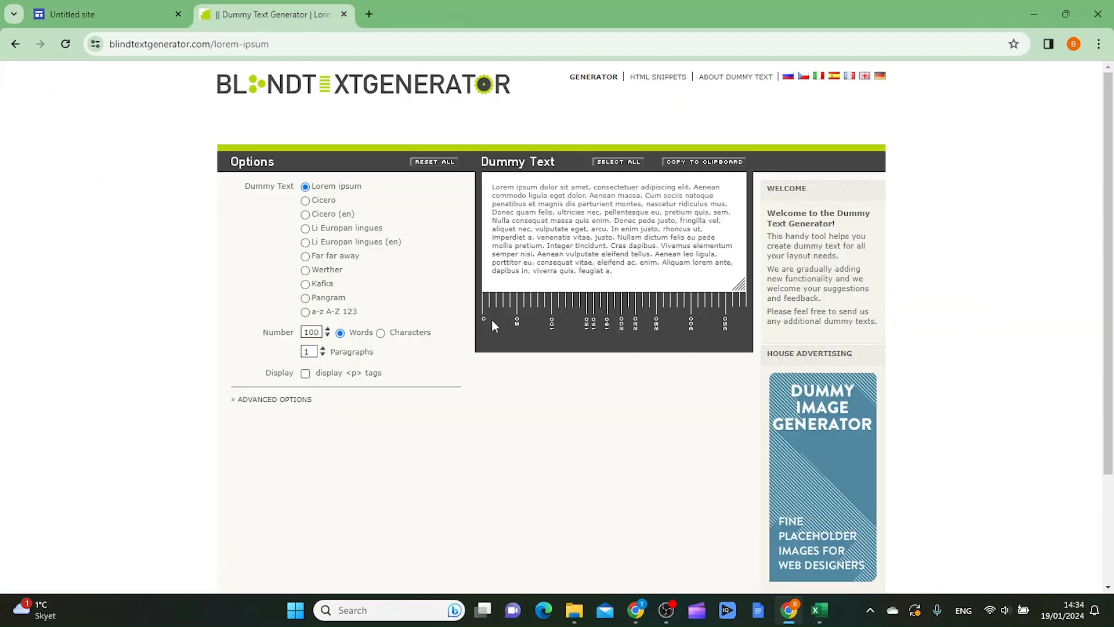
pyautogui.click(327, 336)
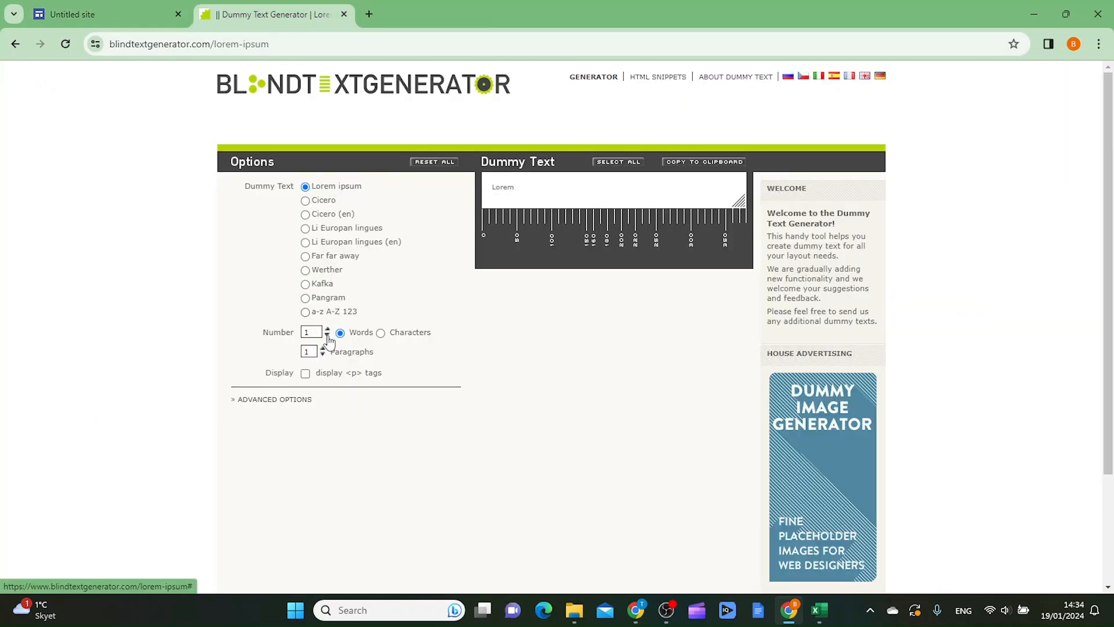
pyautogui.click(328, 336)
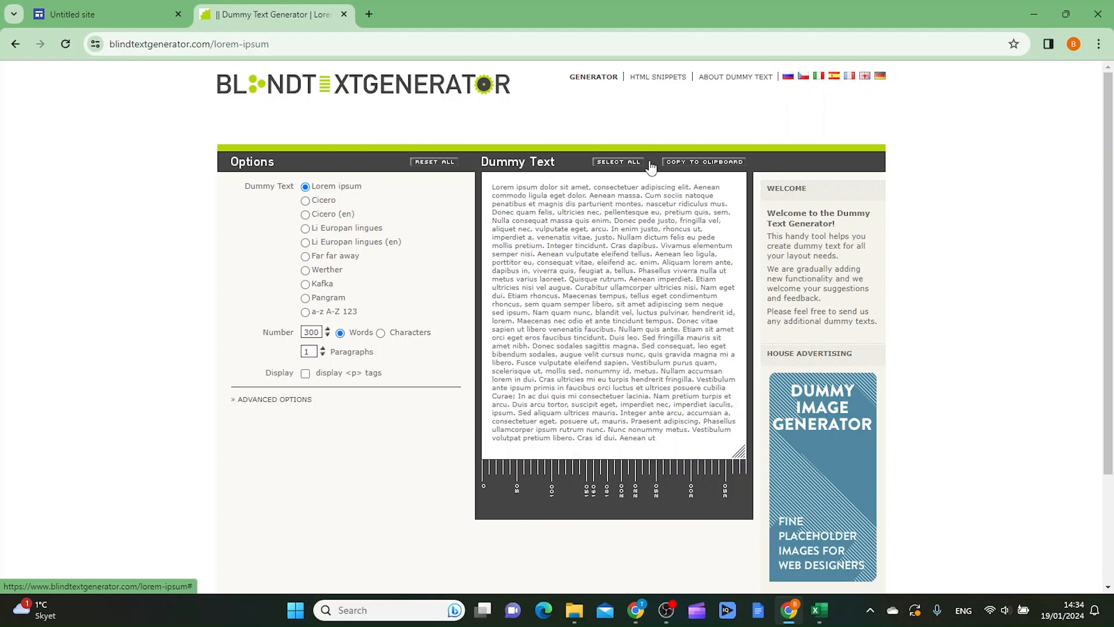
pyautogui.click(704, 162)
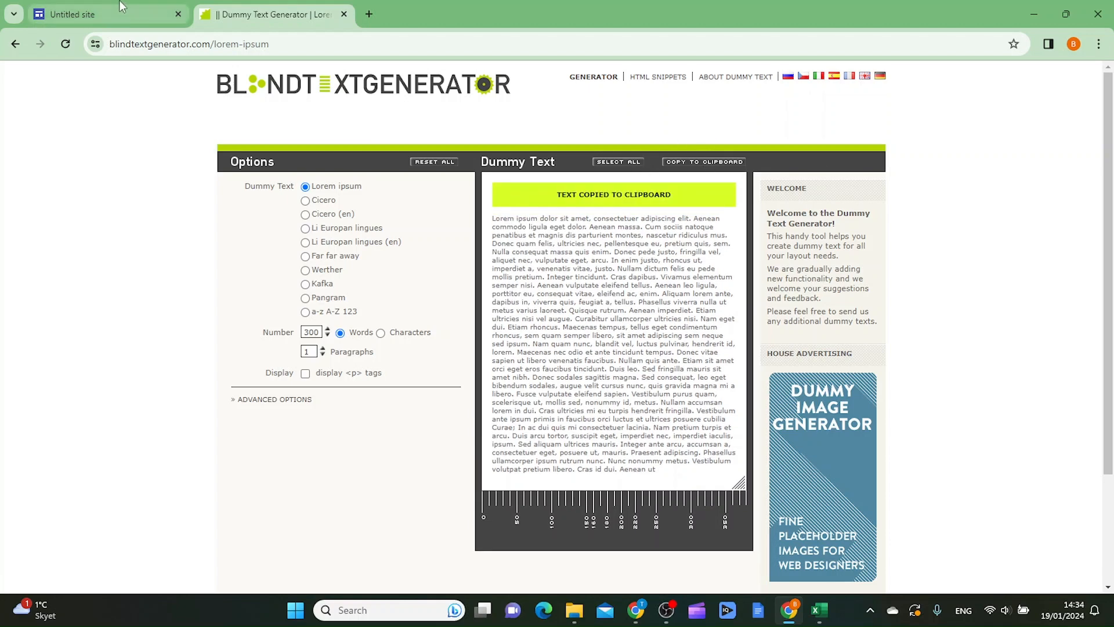
pyautogui.hotkey('ctrl', 'Tab')
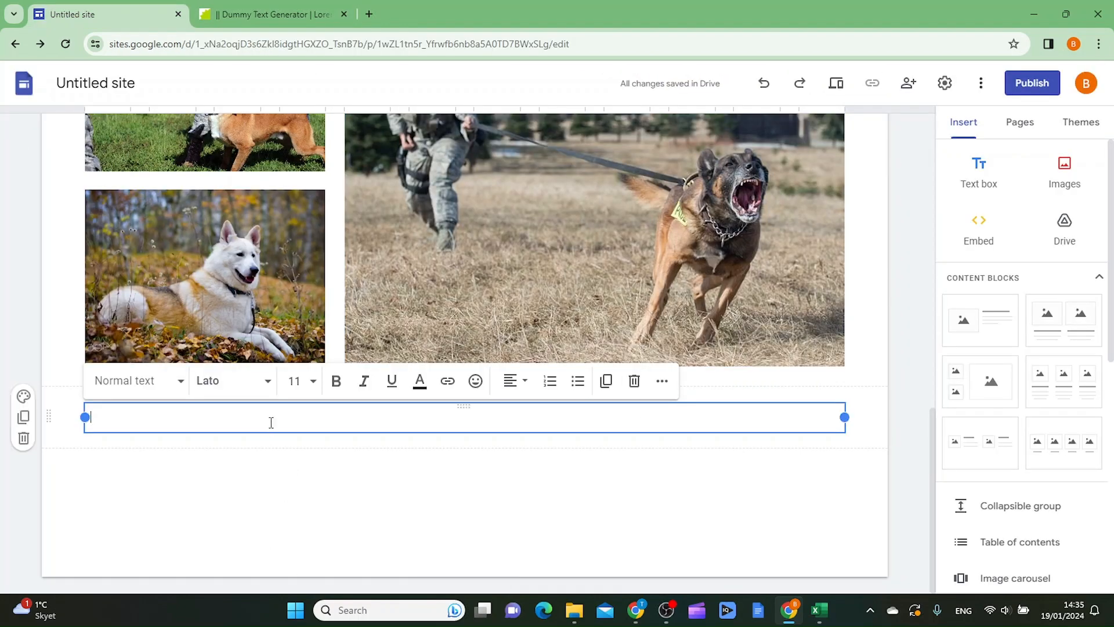
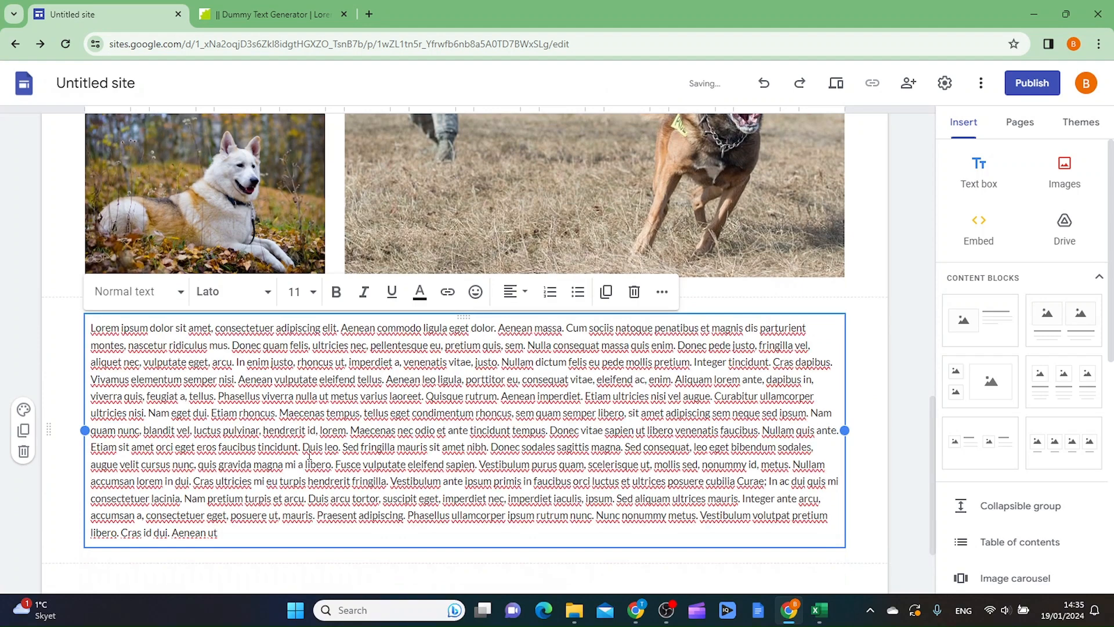
pyautogui.scroll(-1, 312, 455)
pyautogui.scroll(1, 233, 516)
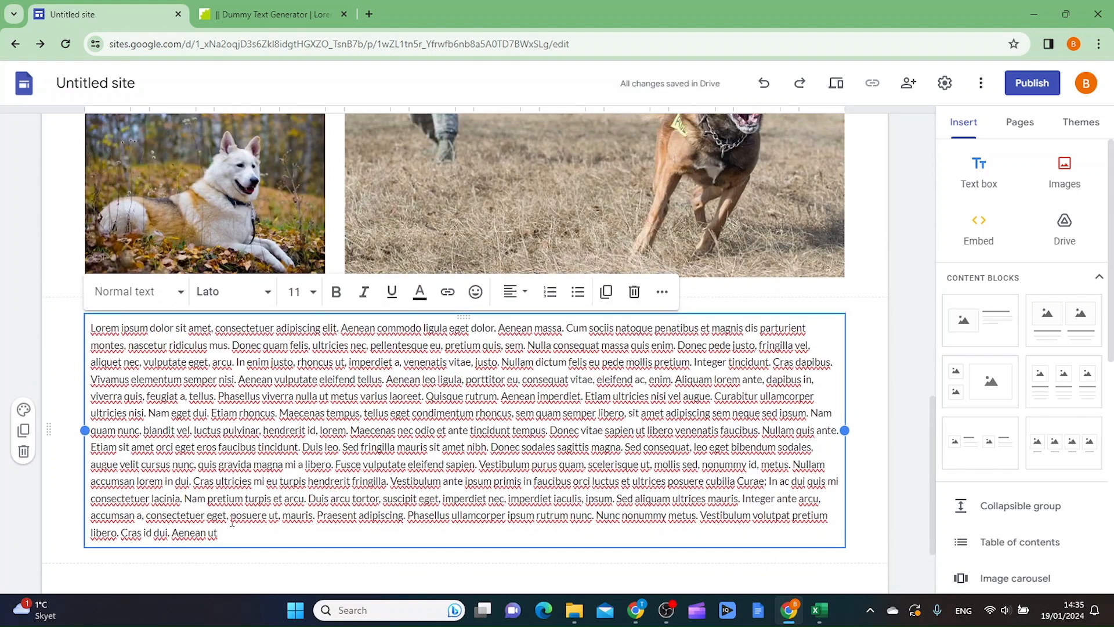
# Set the whole Lorem ipsum paragraph's font size to 12 and add a full stop at its end
pyautogui.moveTo(219, 532); pyautogui.dragTo(94, 328)
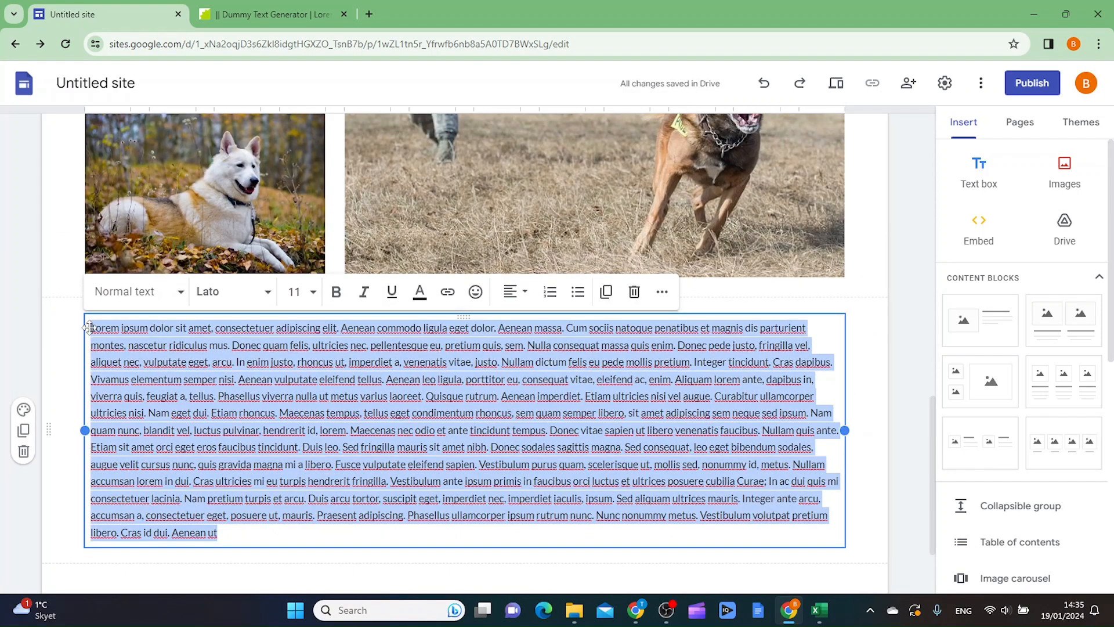
pyautogui.click(295, 292)
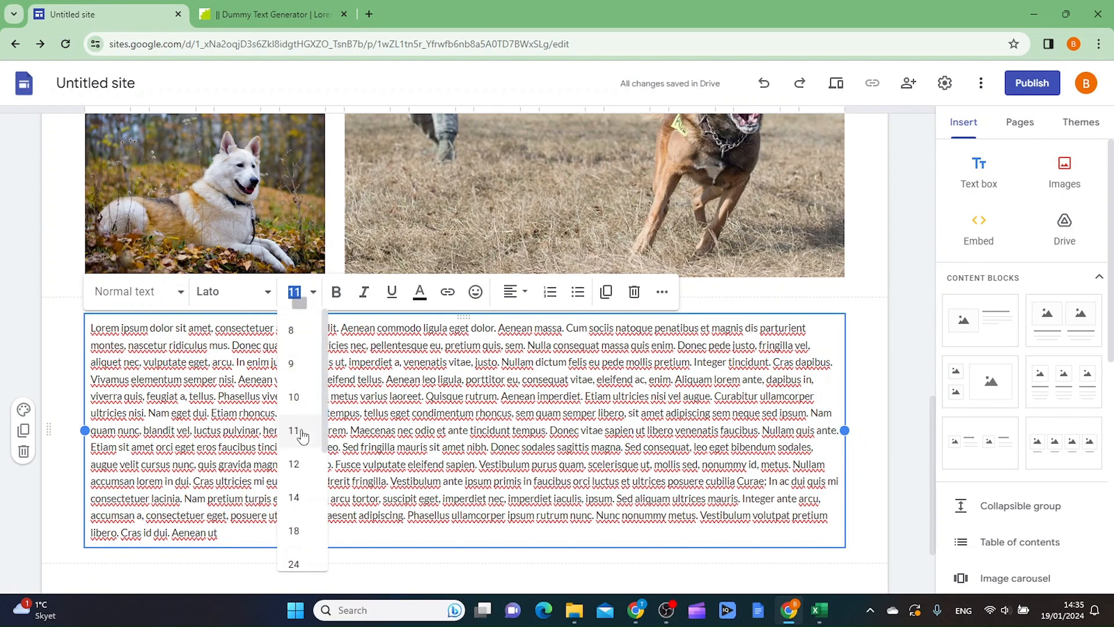
pyautogui.click(295, 464)
pyautogui.scroll(-2, 538, 498)
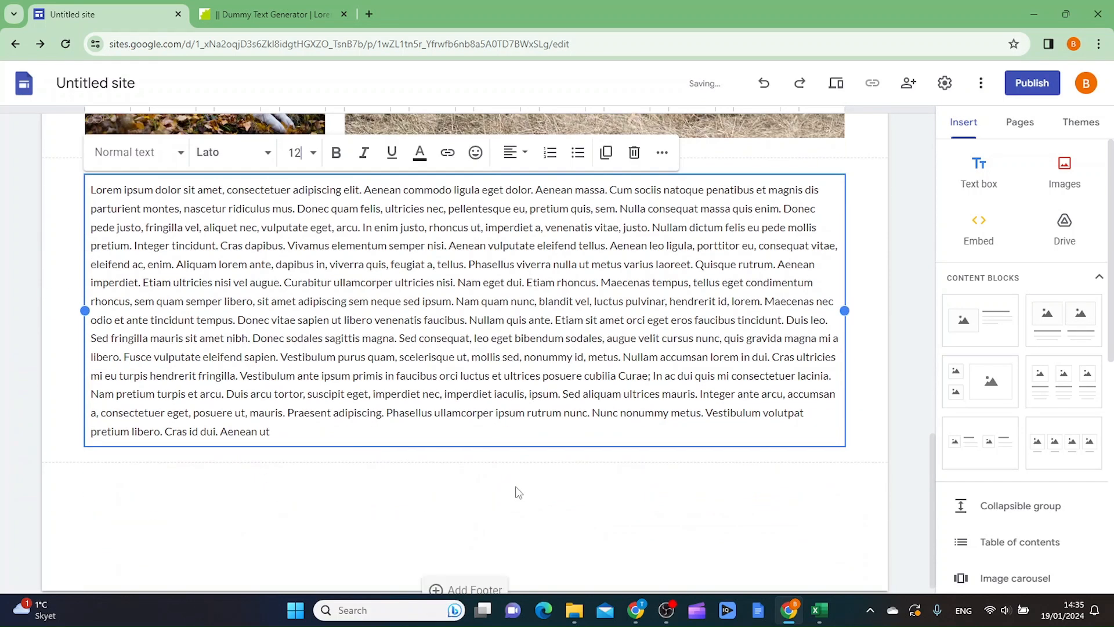
pyautogui.click(292, 437)
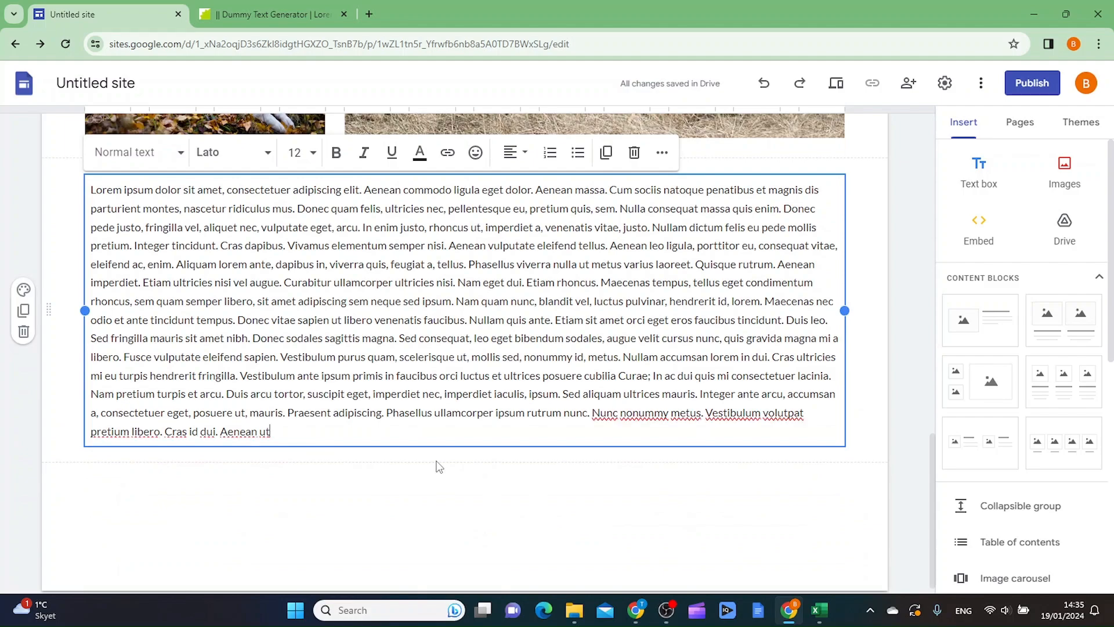
pyautogui.scroll(10, 440, 466)
pyautogui.scroll(5, 546, 444)
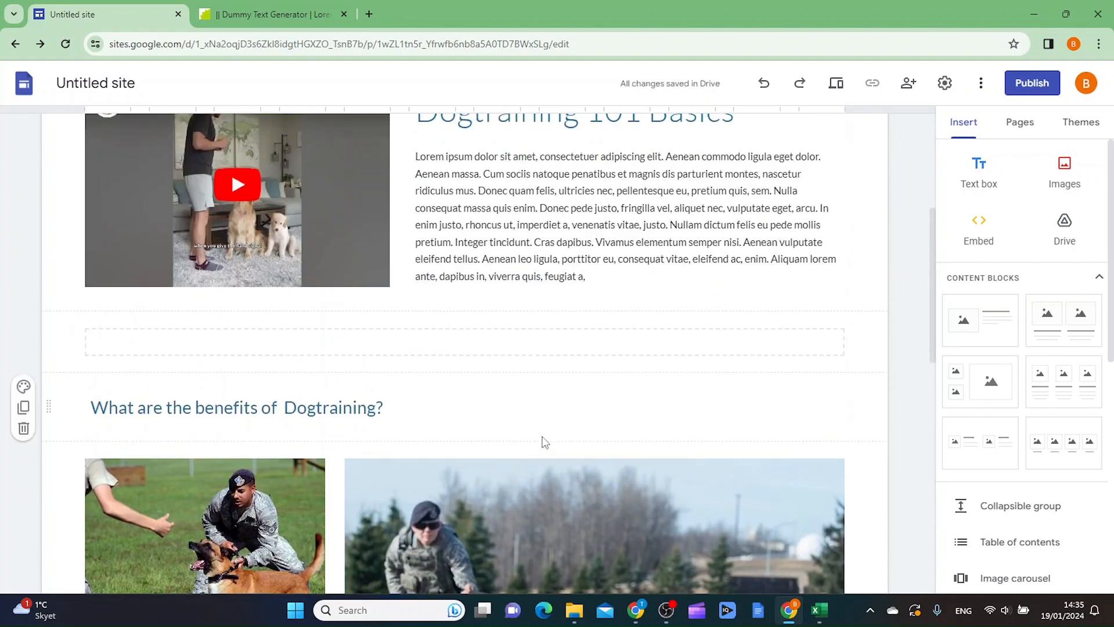
pyautogui.scroll(-15, 656, 461)
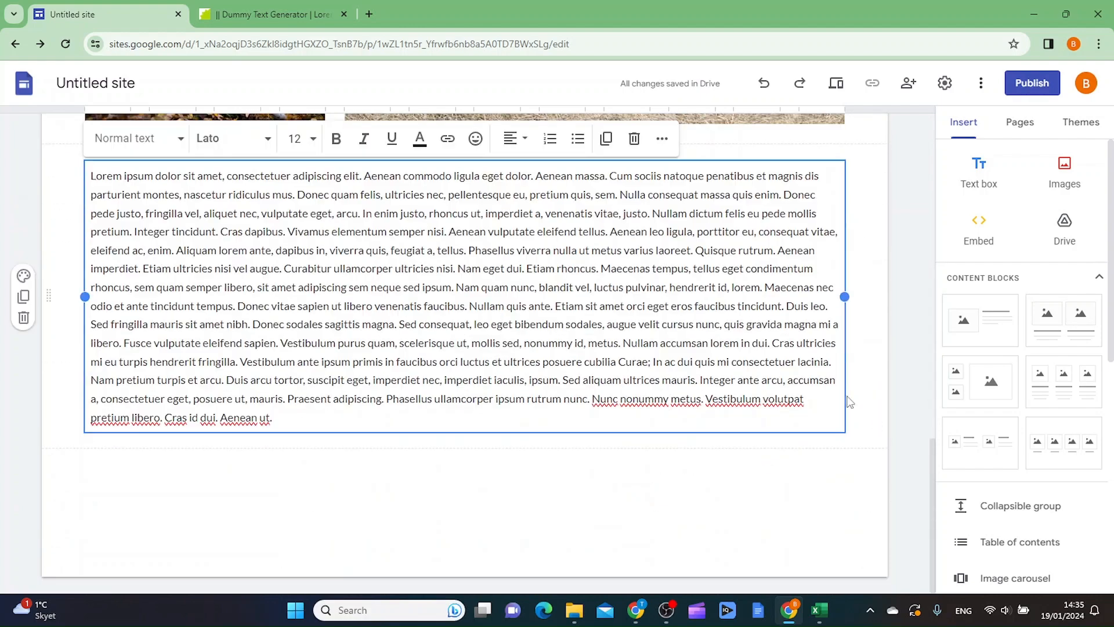
# Add the content block with two side-by-side images, each with a heading and text beneath, below the Lorem ipsum paragraph
pyautogui.scroll(-3, 1042, 522)
pyautogui.scroll(-4, 1043, 538)
pyautogui.scroll(-2, 1102, 522)
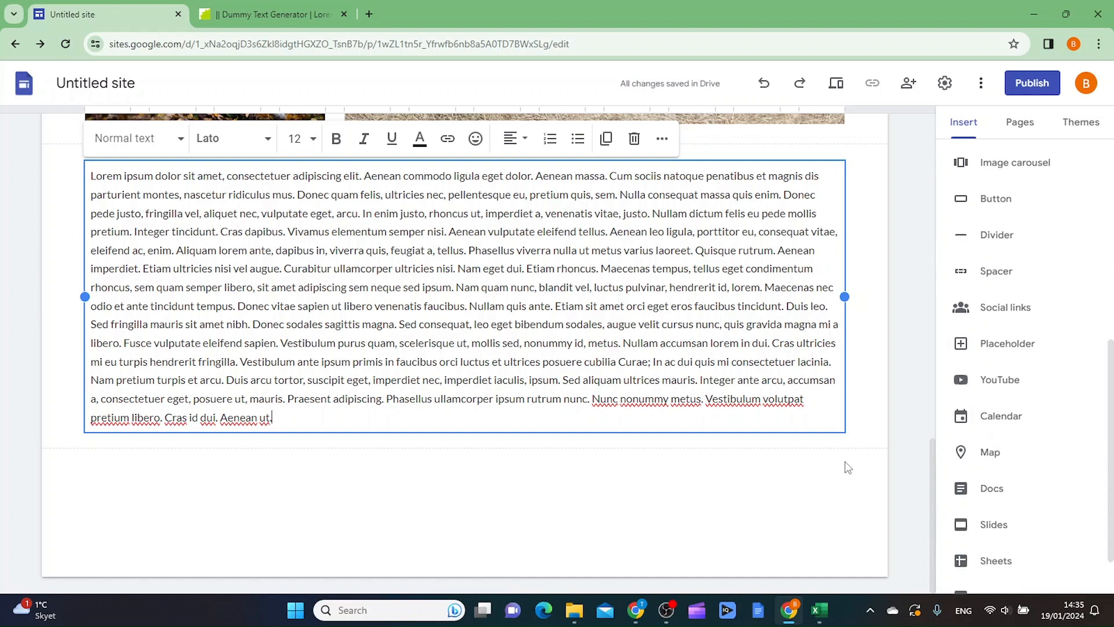
pyautogui.scroll(5, 1062, 482)
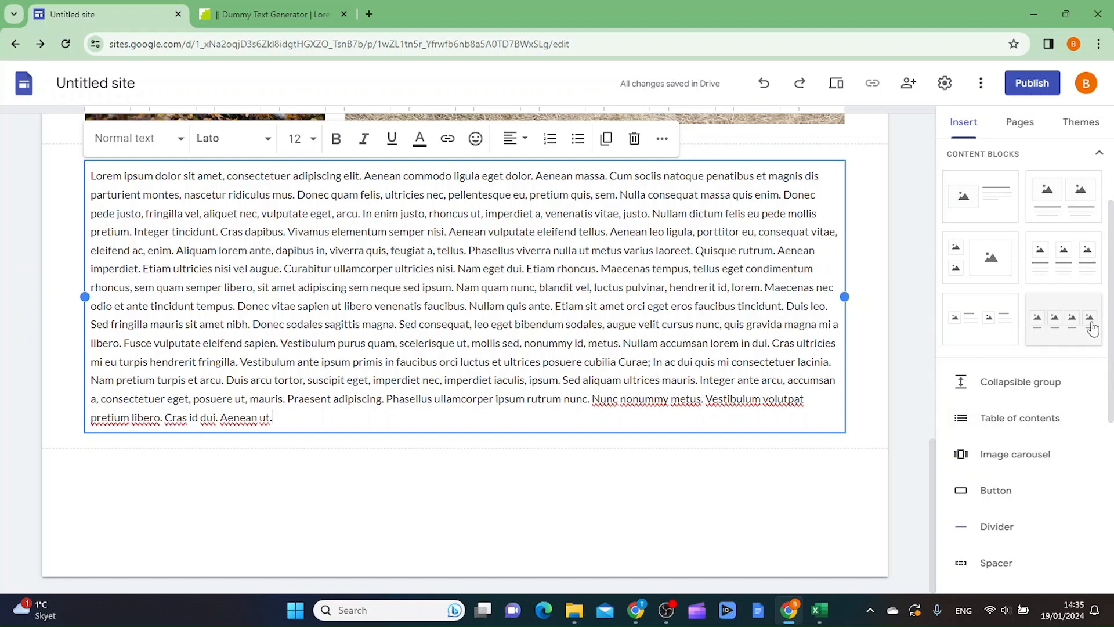
pyautogui.click(1073, 206)
# Insert a spacer and move it between the Lorem ipsum paragraph and the two-image block
pyautogui.scroll(-3, 1062, 471)
pyautogui.click(997, 424)
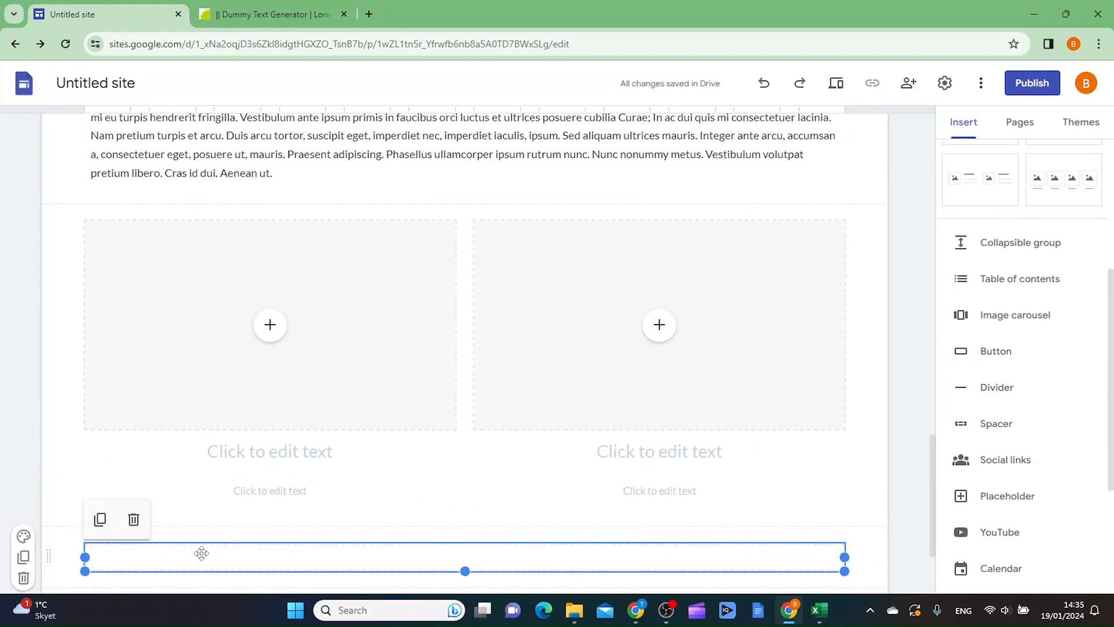
pyautogui.moveTo(204, 534); pyautogui.dragTo(285, 178)
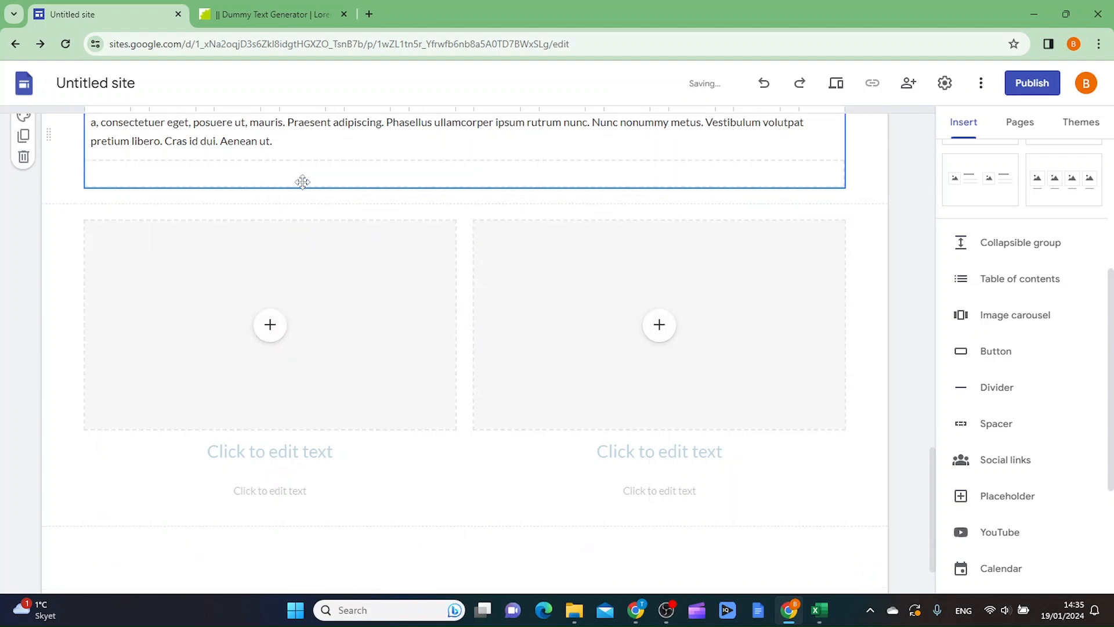
# Search Google Images for "dog food" and insert the picture of four dogs with food bowls into the left placeholder
pyautogui.scroll(-1, 664, 249)
pyautogui.scroll(4, 664, 248)
pyautogui.scroll(-5, 499, 494)
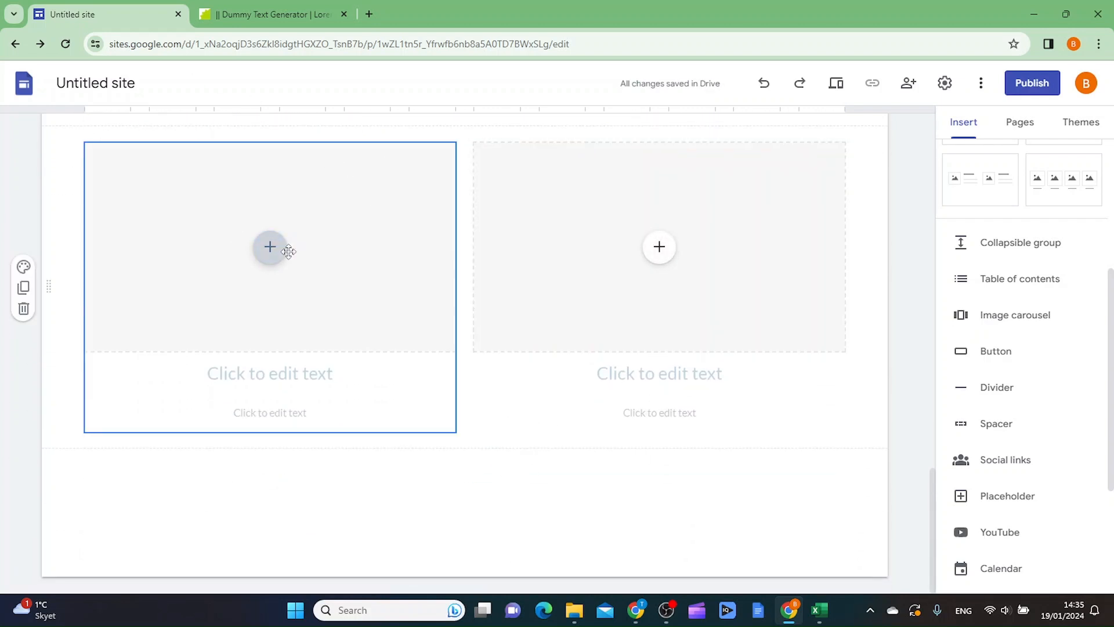
pyautogui.click(271, 250)
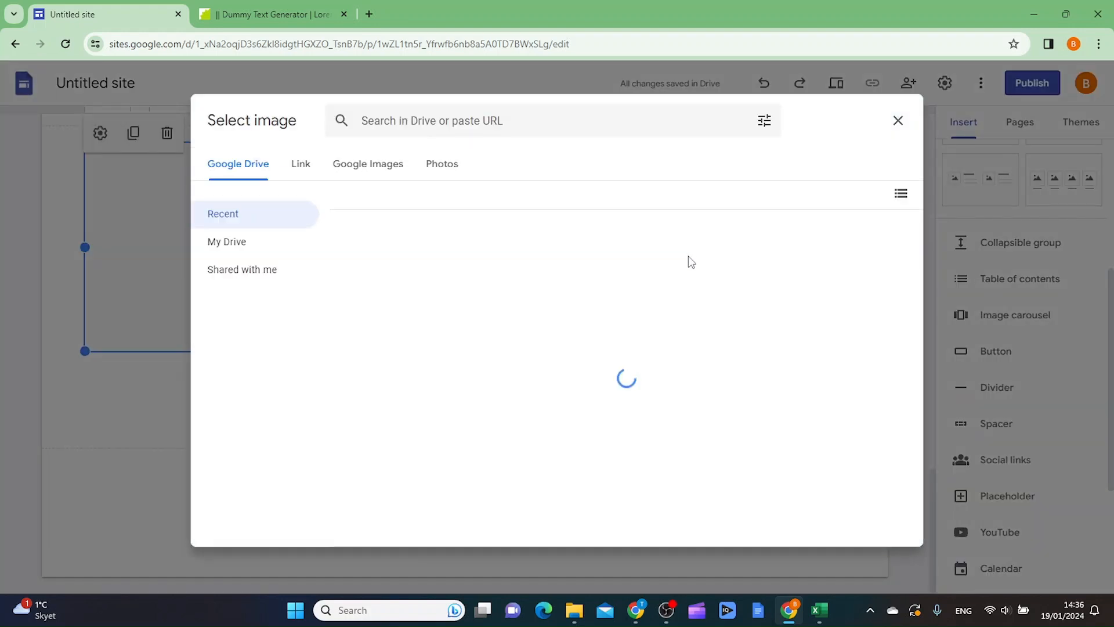
pyautogui.click(458, 116)
pyautogui.write('dog food')
pyautogui.press('Return')
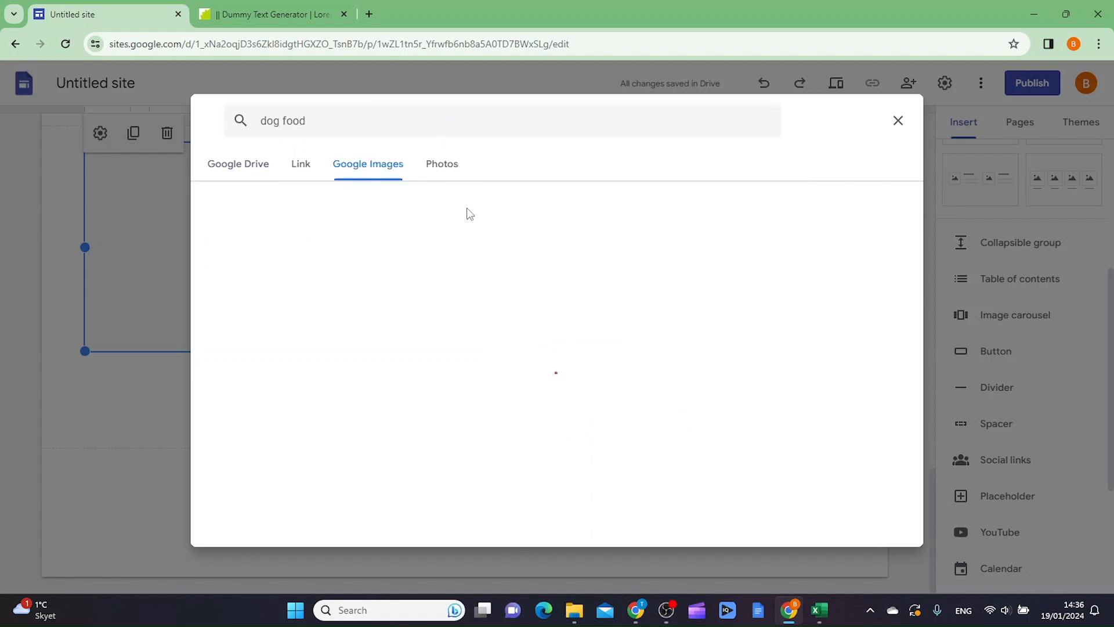
pyautogui.click(373, 255)
pyautogui.click(883, 524)
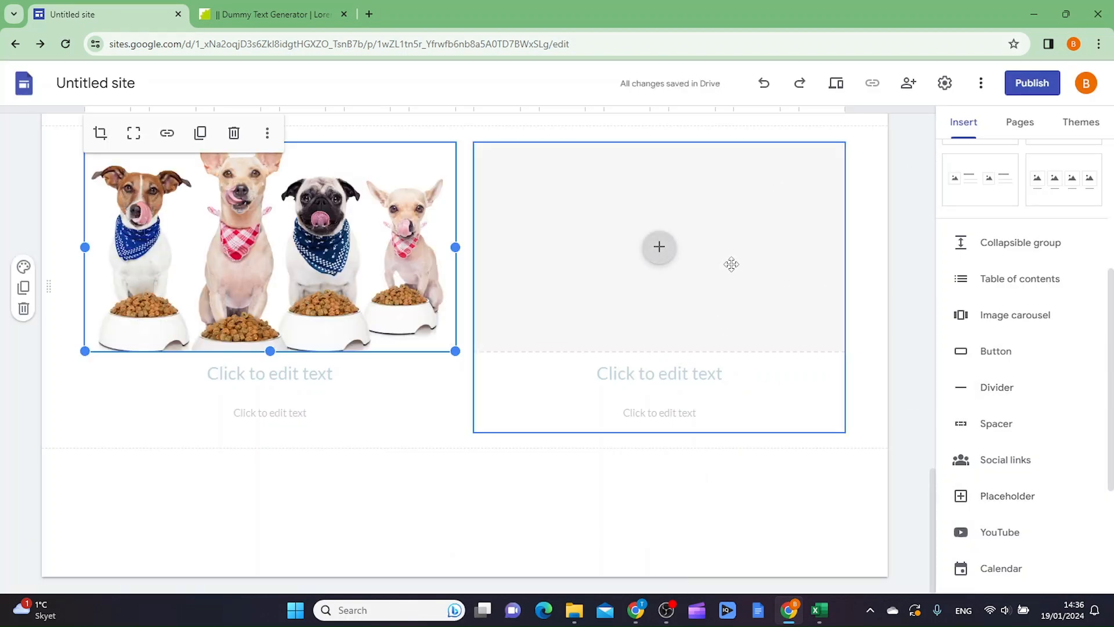
# Search Google Images for "dog training book" and insert the Dog Training Bible picture into the right placeholder
pyautogui.click(655, 244)
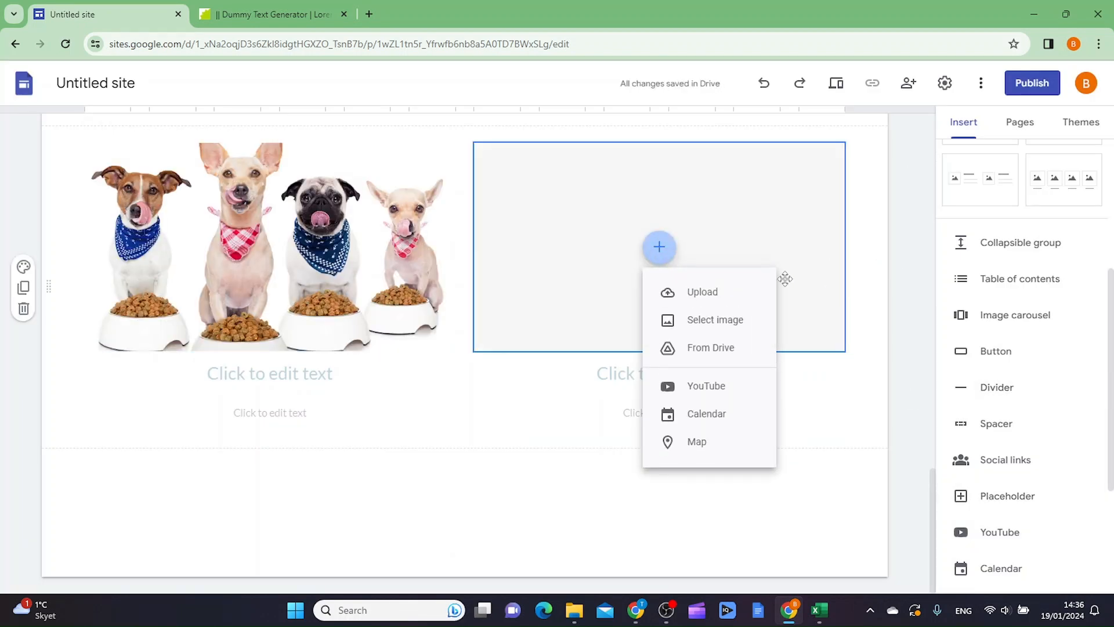
pyautogui.click(722, 320)
pyautogui.click(458, 116)
pyautogui.write('dog training book')
pyautogui.press('Return')
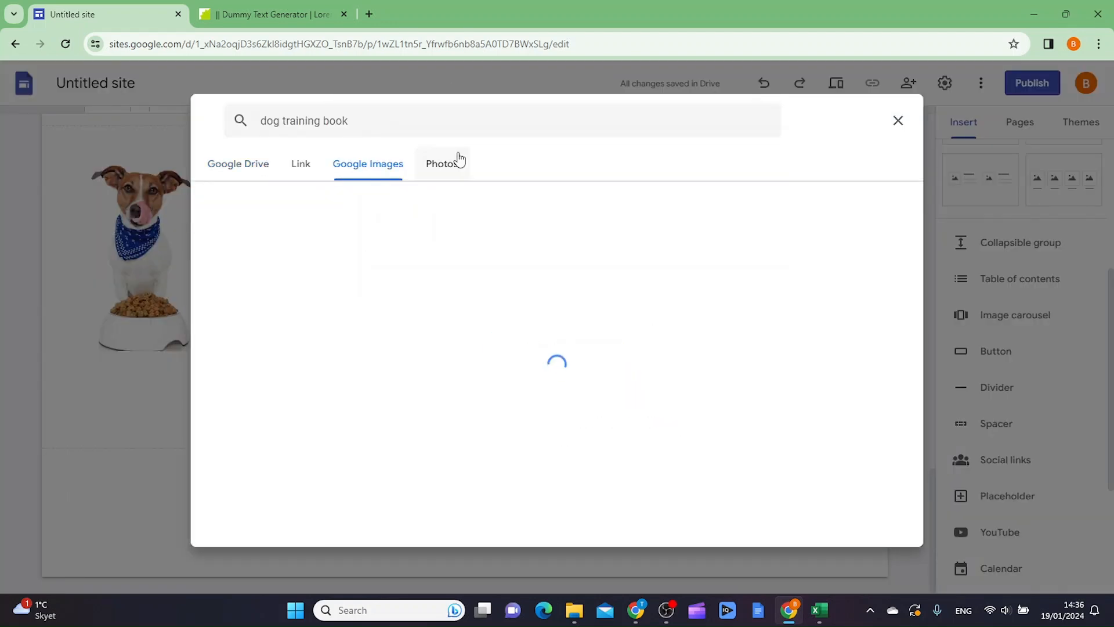
pyautogui.click(578, 266)
pyautogui.scroll(3, 784, 513)
pyautogui.scroll(-3, 372, 345)
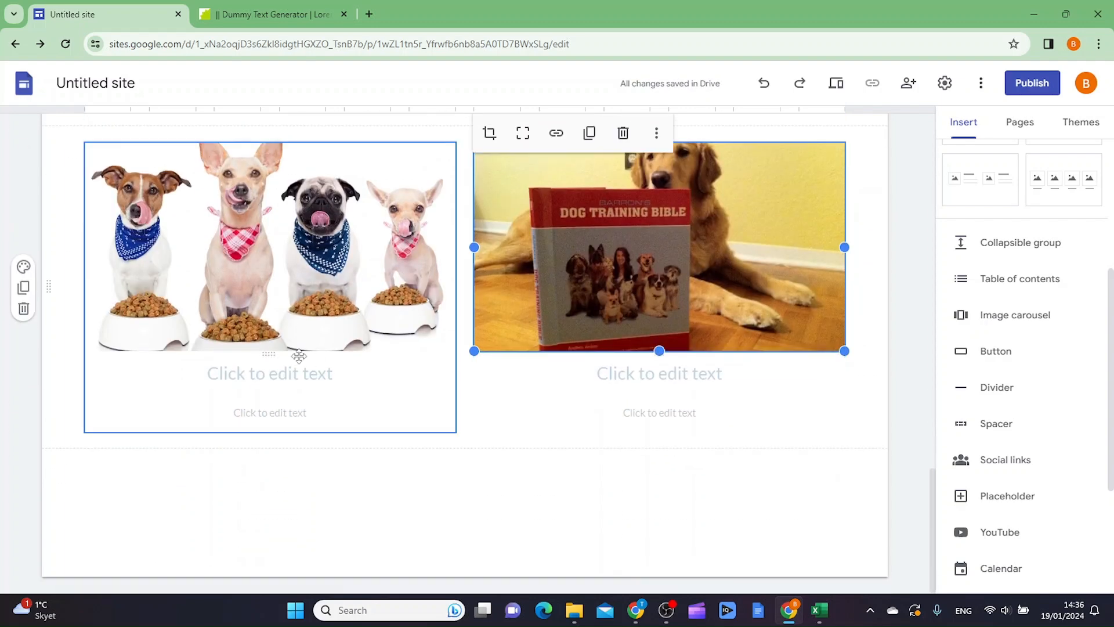
# Enter "Buy the best dogfood now!" as the heading under the dog food picture
pyautogui.click(271, 377)
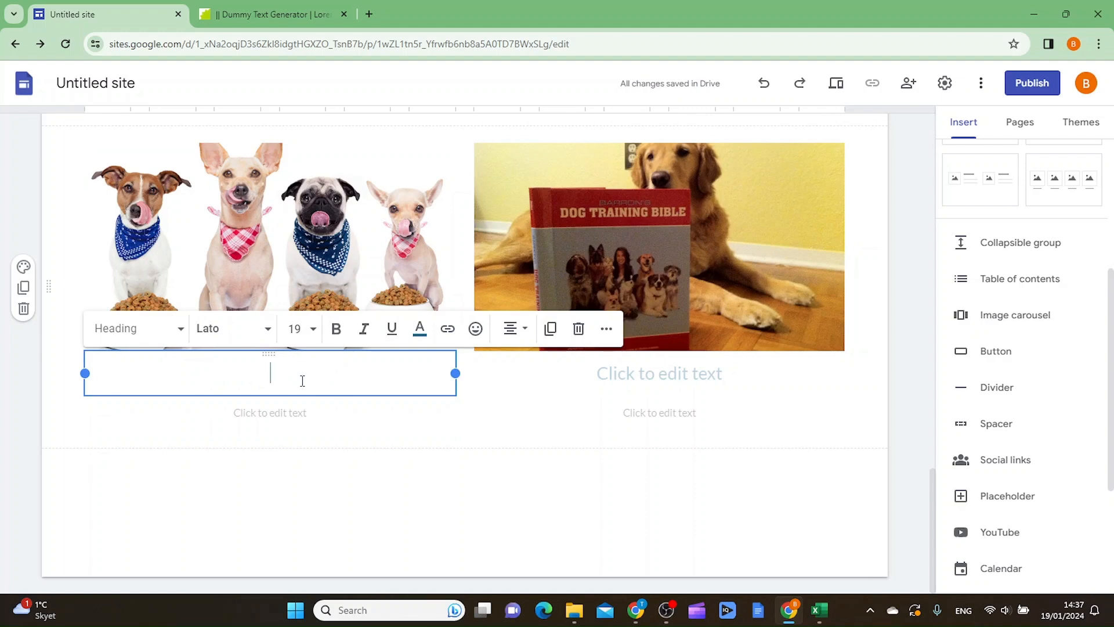
pyautogui.write('Buy the best dogfood now')
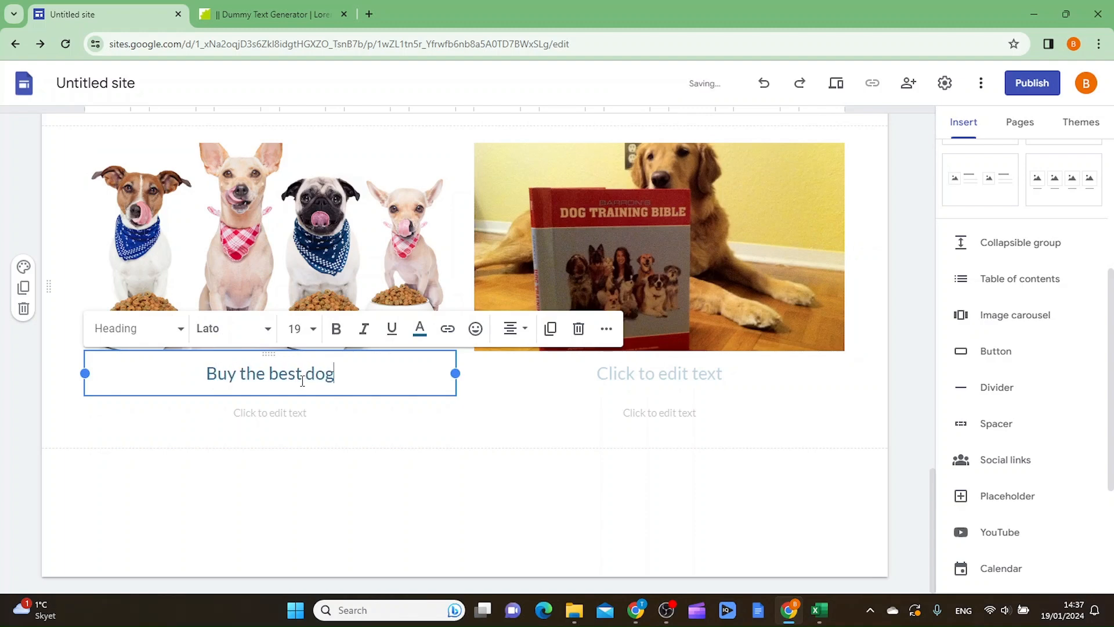
pyautogui.press('Return')
# Copy a short Lorem ipsum passage from the dummy text generator into the description under the dogfood heading and align it left
pyautogui.hotkey('ctrl', 'Tab')
pyautogui.hotkey('ctrl', 'Tab')
pyautogui.write('Lorem ipsum dolor sit amet, consectetuer adipiscing elit. Aenean commodo ligula eget dolor. Aenean massa. Cum sociis natoque penatibus et magnis dis parturient montes, nascetur ridiculus mus. Donec quam felis, ultricies nec, pellentesque eu, pretium quis, sem. Nulla consequat massa quis enim. Donec pede justo, fringilla vel, aliquet nec, vulputate')
pyautogui.click(511, 372)
pyautogui.click(510, 434)
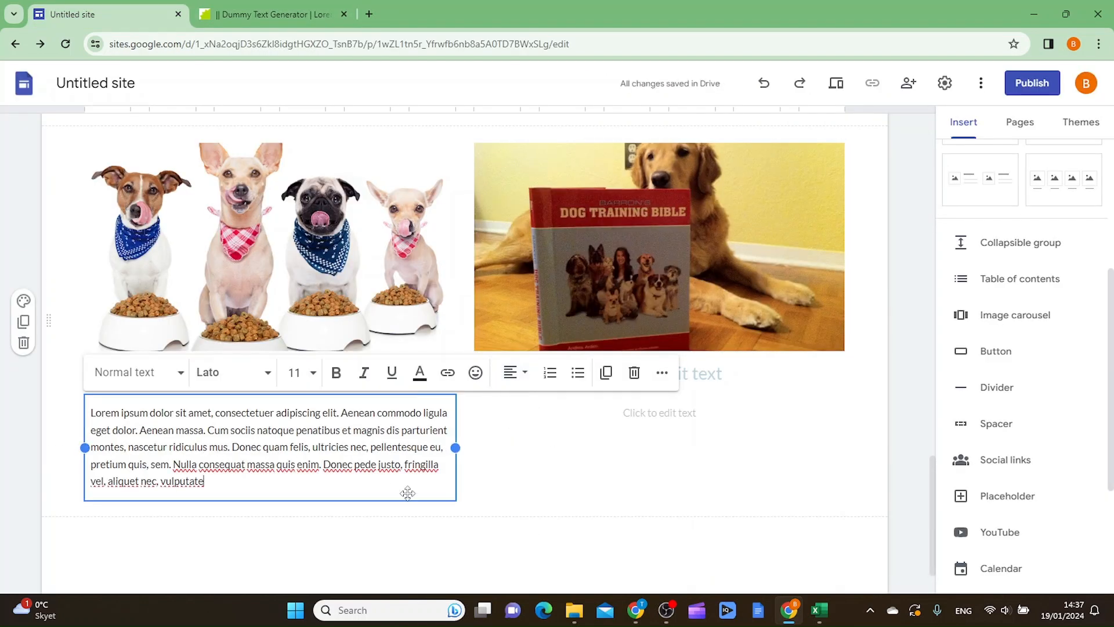
# Enter "Buy the dog training bible" as the heading under the book picture
pyautogui.click(707, 377)
pyautogui.write('Buy the dog training bible')
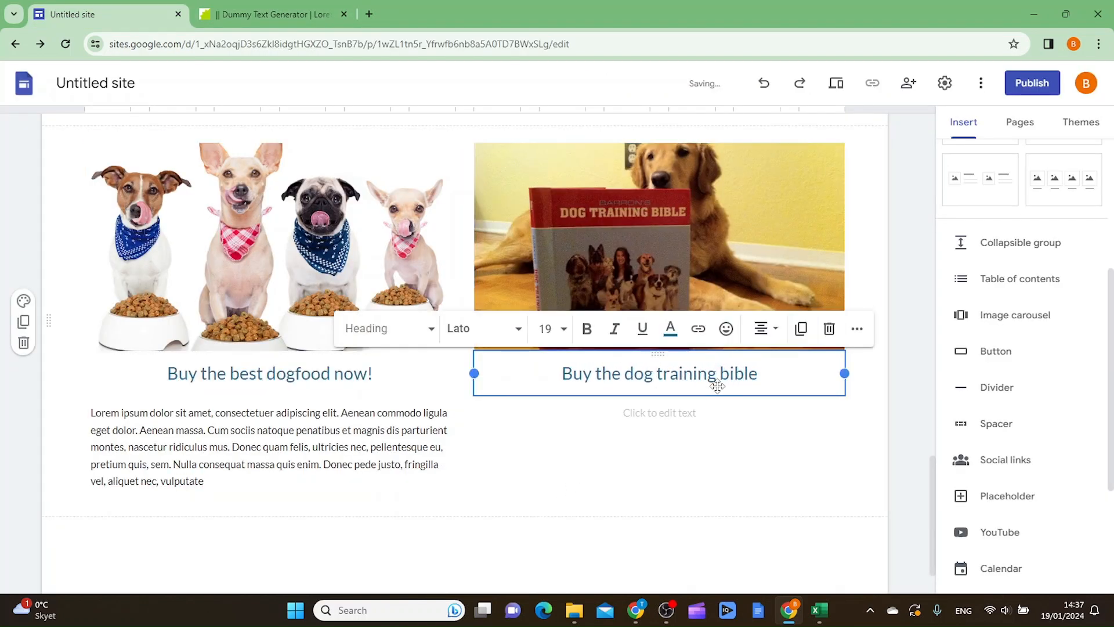
pyautogui.press('Return')
# Paste the same short Lorem ipsum passage into the description under the training bible heading and align it left
pyautogui.hotkey('ctrl', 'Tab')
pyautogui.hotkey('ctrl', 'Tab')
pyautogui.write('Lorem ipsum dolor sit amet, consectetuer adipiscing elit. Aenean commodo ligula eget dolor. Aenean massa. Cum sociis natoque penatibus et magnis dis parturient montes, nascetur ridiculus mus. Donec quam felis, ultricies nec, pellentesque eu, pretium quis, sem. Nulla consequat massa quis enim. Donec pede justo, fringilla vel, aliquet nec, vulputate')
pyautogui.click(765, 372)
pyautogui.click(761, 413)
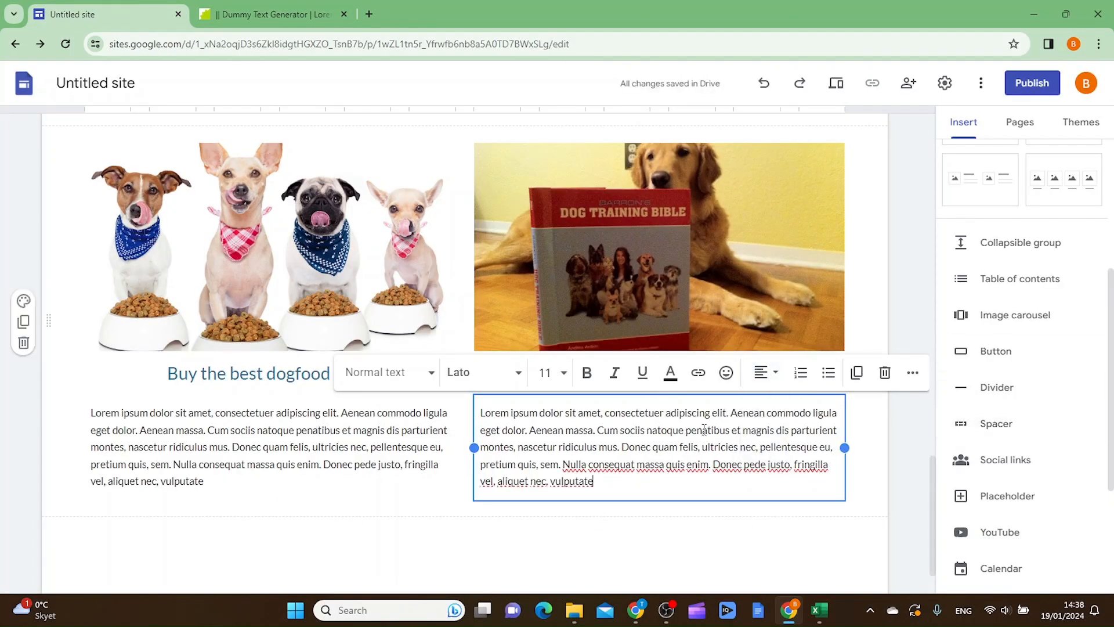
# Insert a button named "Buy Now" with the link "Dogfood" below the product promotions
pyautogui.scroll(-1, 356, 496)
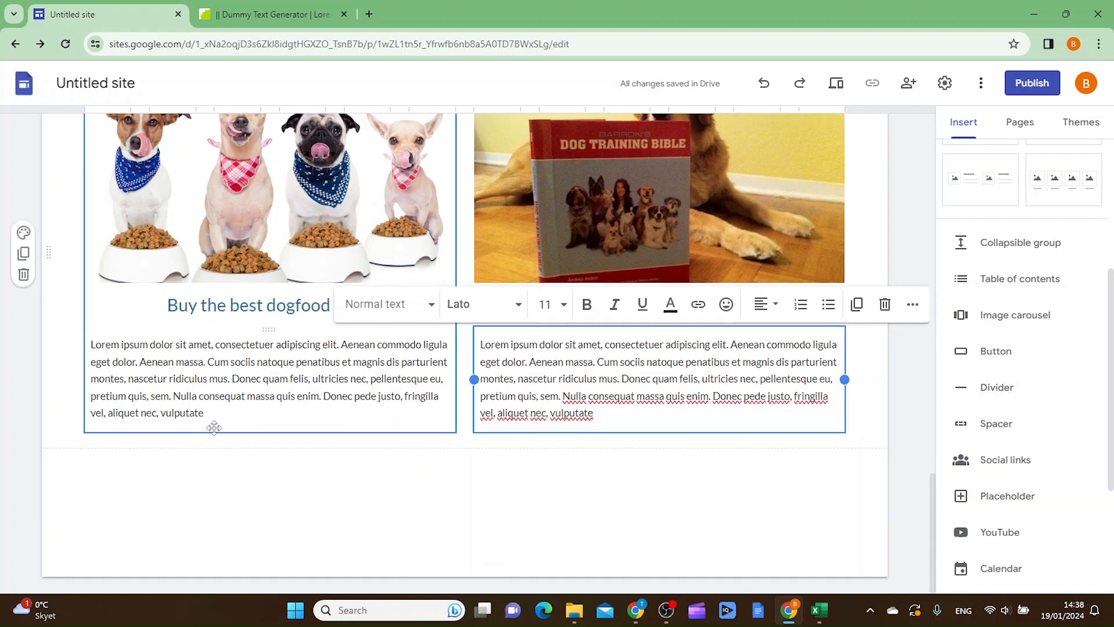
pyautogui.click(998, 353)
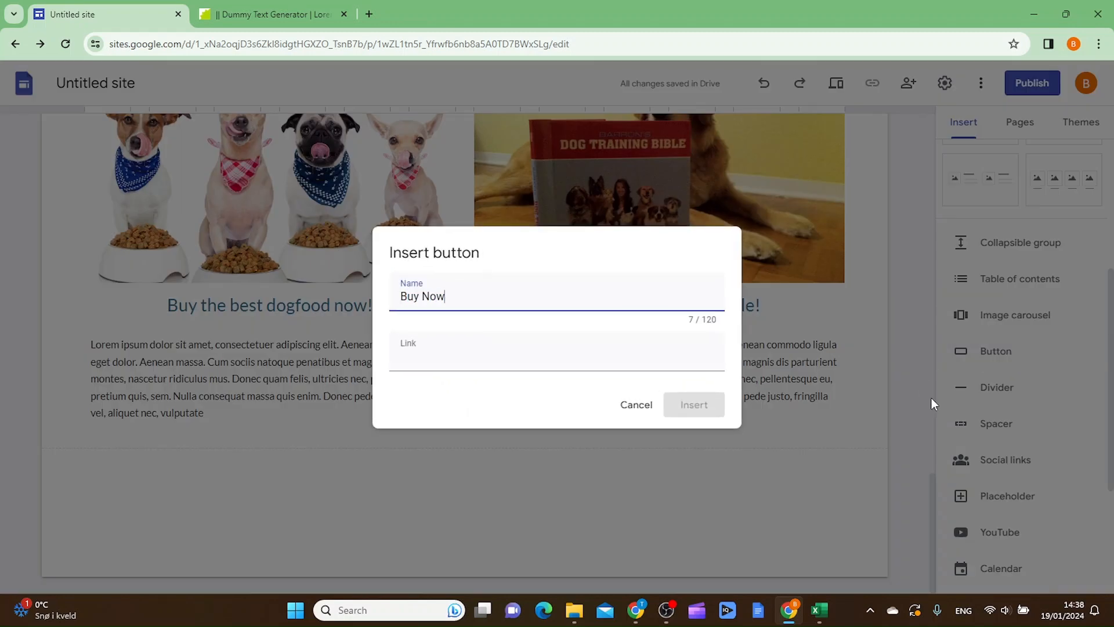
pyautogui.click(520, 364)
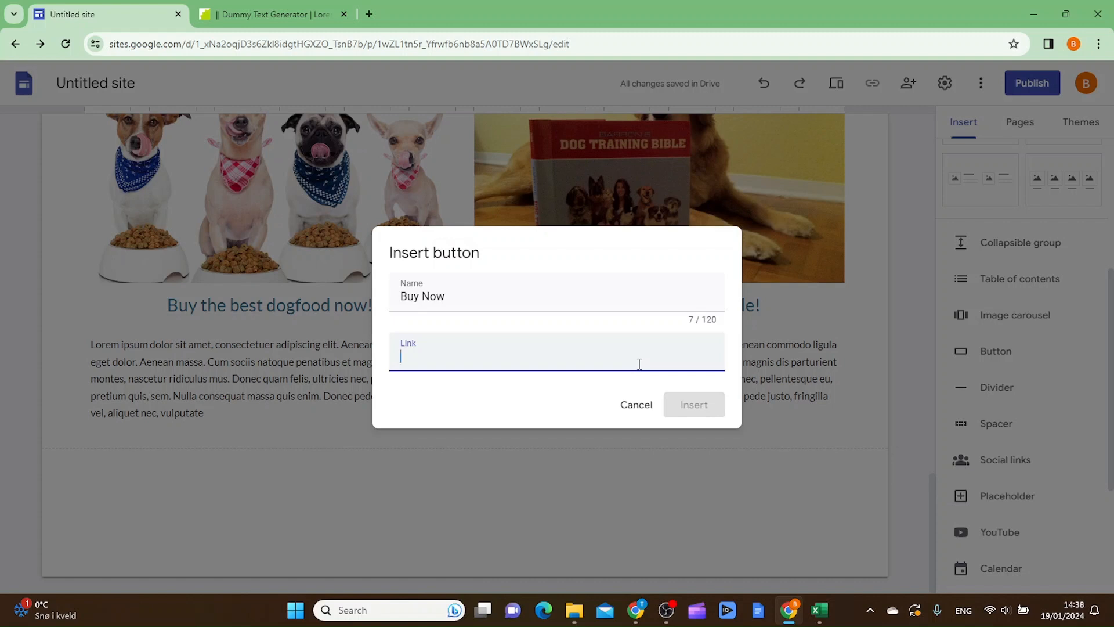
pyautogui.write('Dogfood')
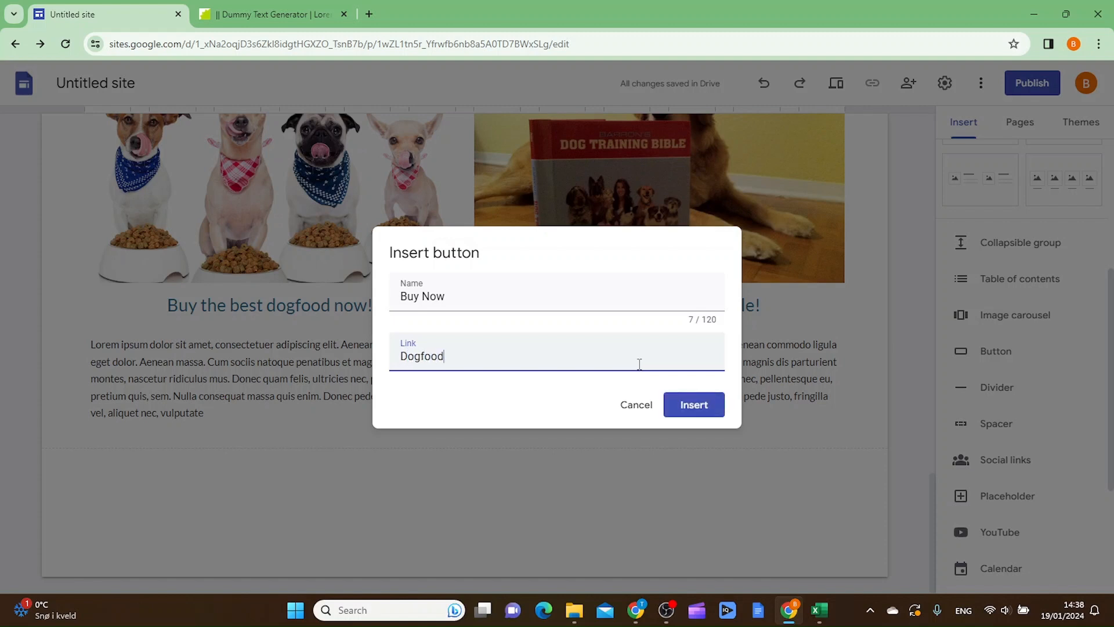
pyautogui.click(705, 414)
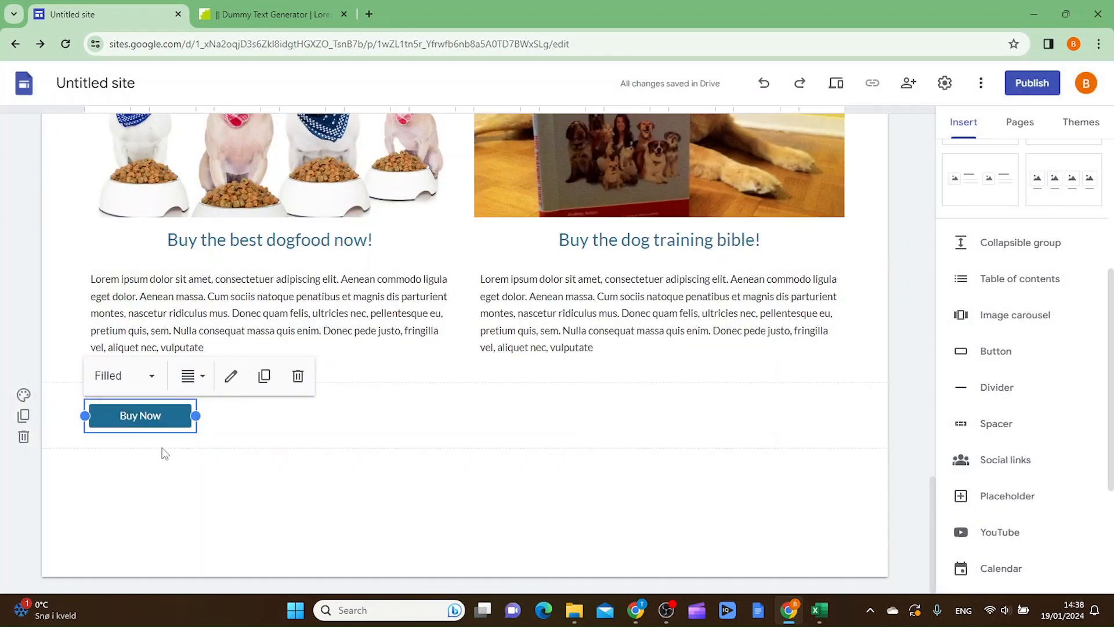
# Move the Buy Now button into the dog food column, directly under its description
pyautogui.click(309, 427)
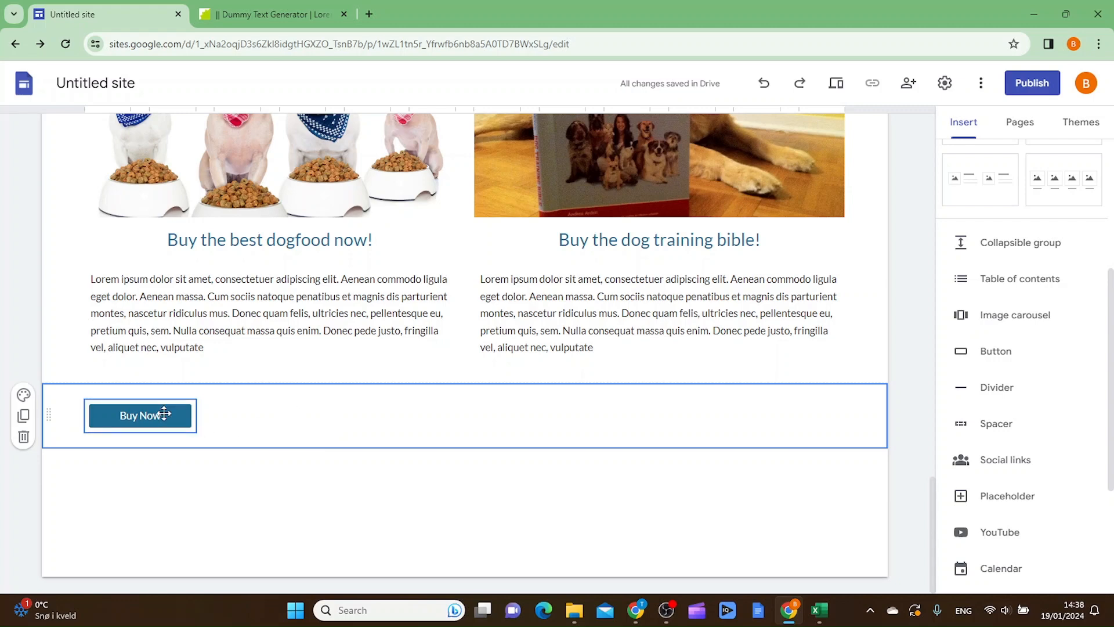
pyautogui.moveTo(159, 420); pyautogui.dragTo(207, 361)
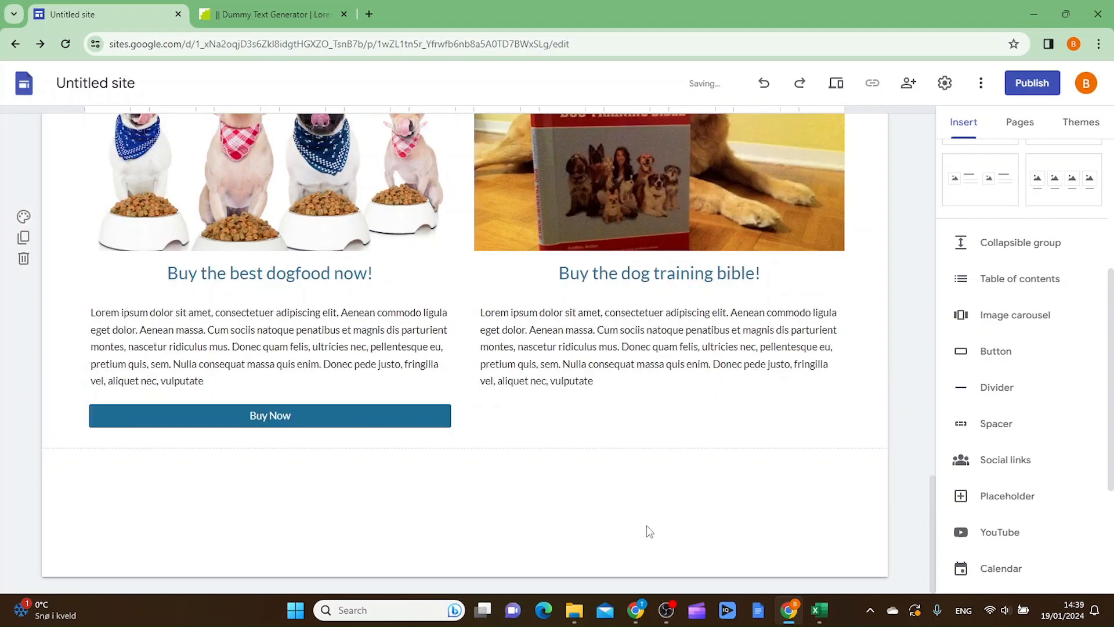
pyautogui.scroll(4, 380, 363)
pyautogui.scroll(-5, 380, 364)
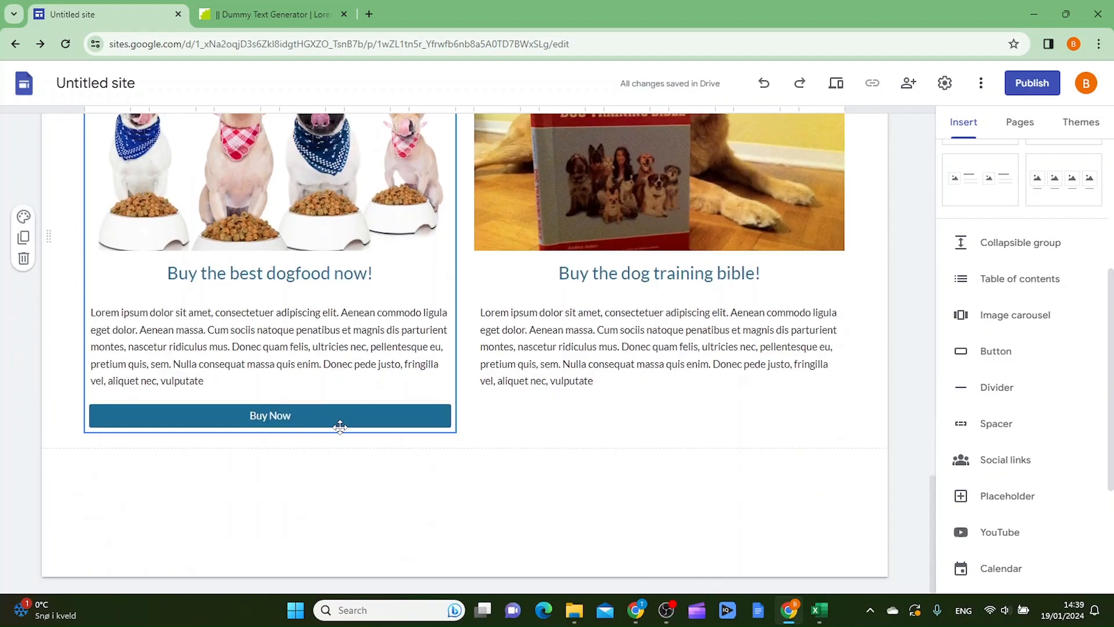
pyautogui.click(316, 419)
pyautogui.rightClick(312, 419)
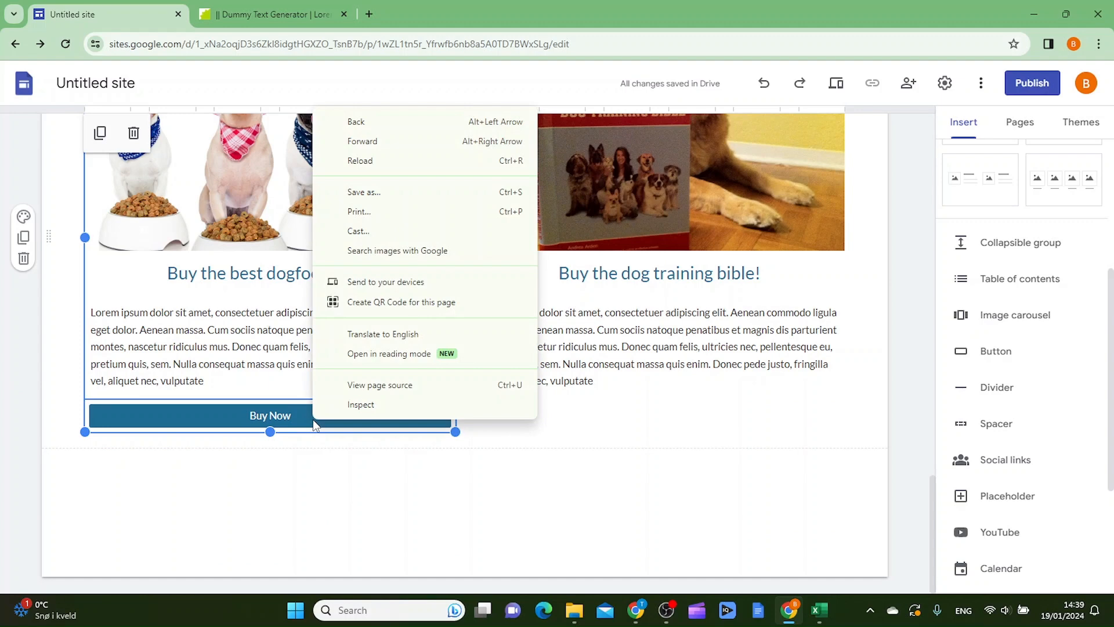
pyautogui.click(316, 466)
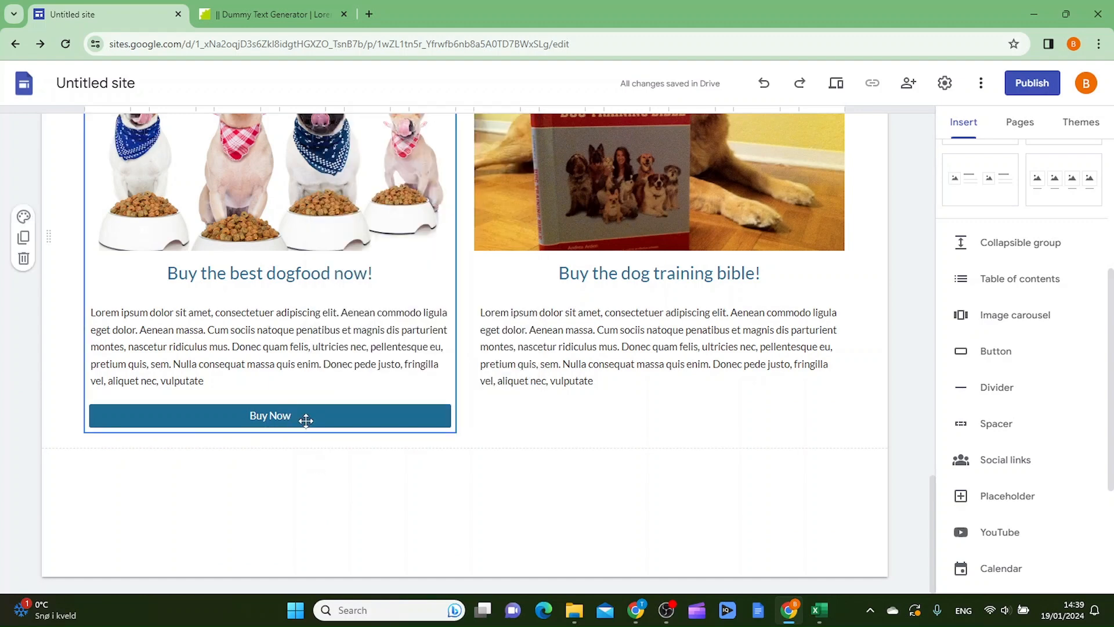
# Duplicate the Buy Now button and place the copy under the dog training bible description
pyautogui.doubleClick(306, 420)
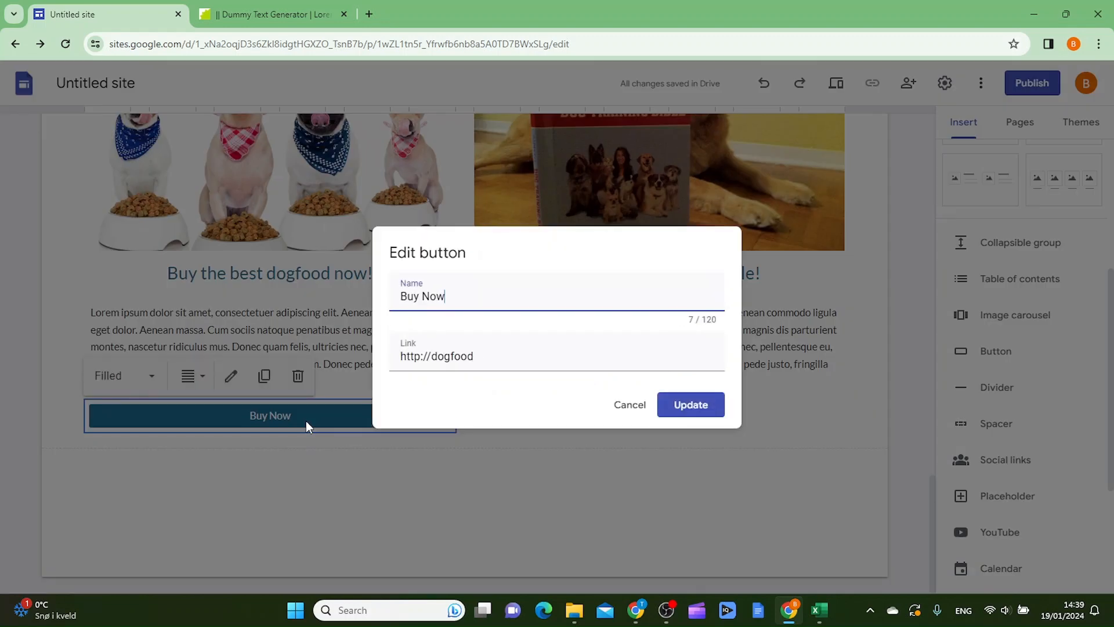
pyautogui.click(664, 409)
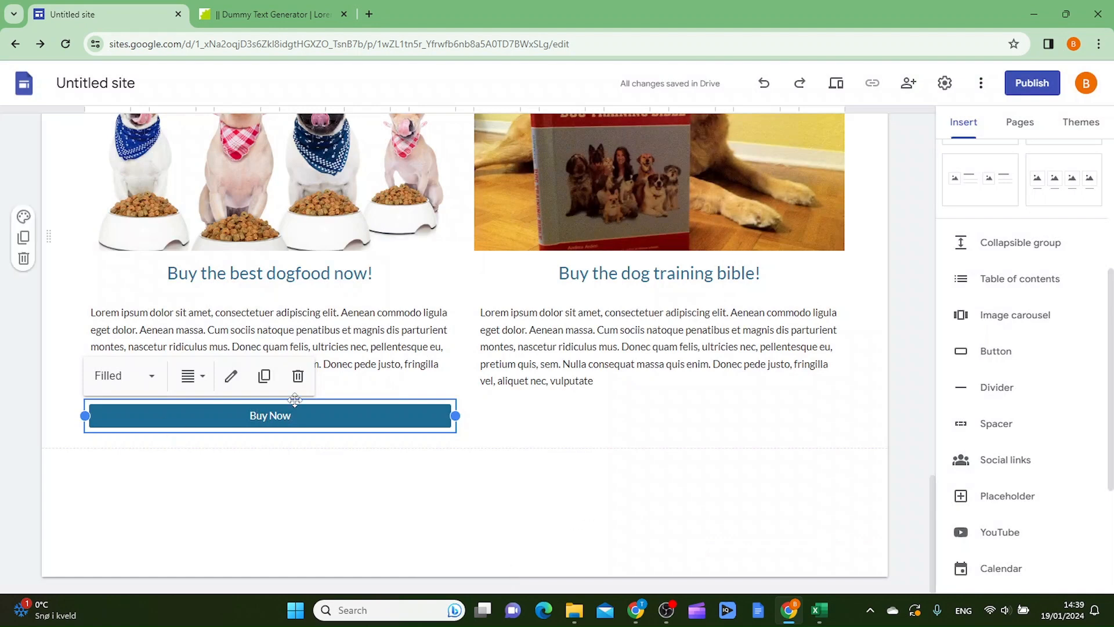
pyautogui.click(264, 377)
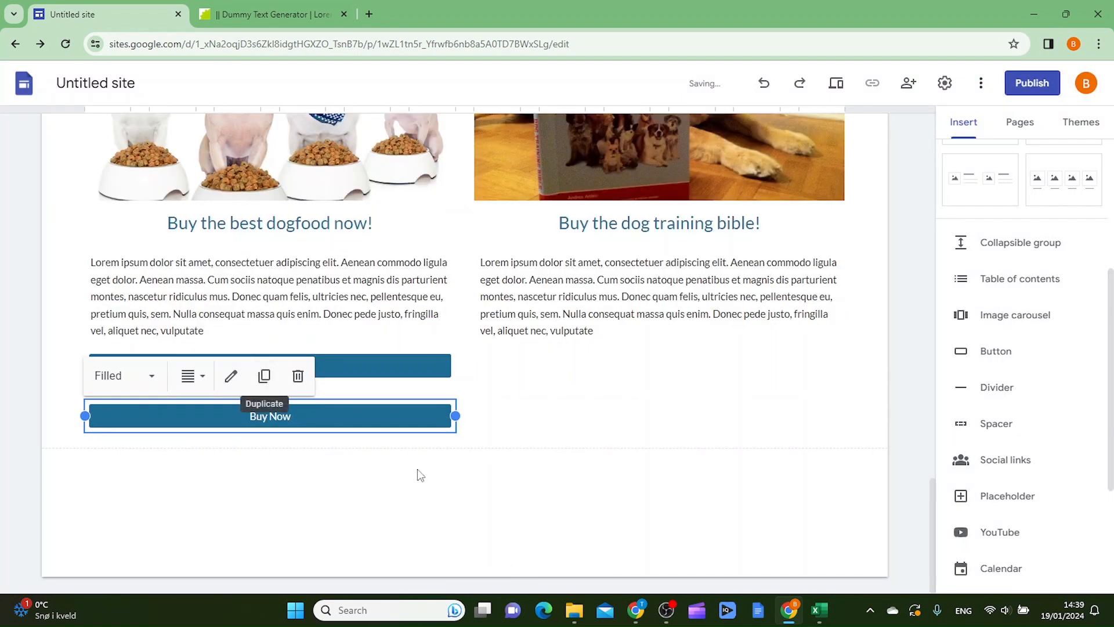
pyautogui.moveTo(336, 416); pyautogui.dragTo(545, 352)
pyautogui.click(687, 415)
pyautogui.click(695, 417)
pyautogui.click(488, 355)
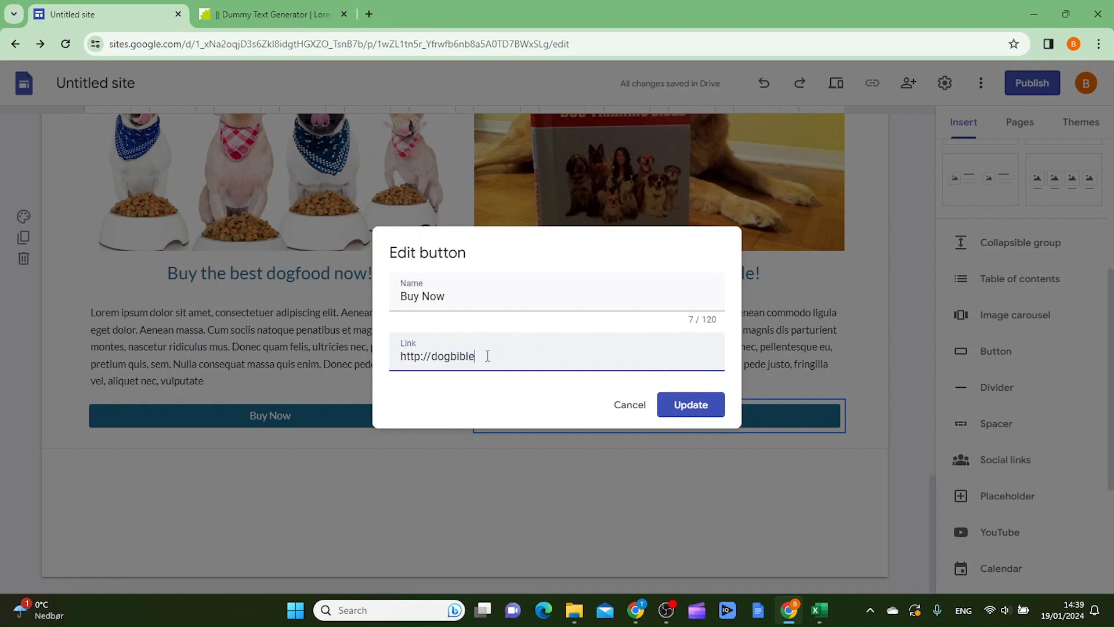
pyautogui.click(694, 409)
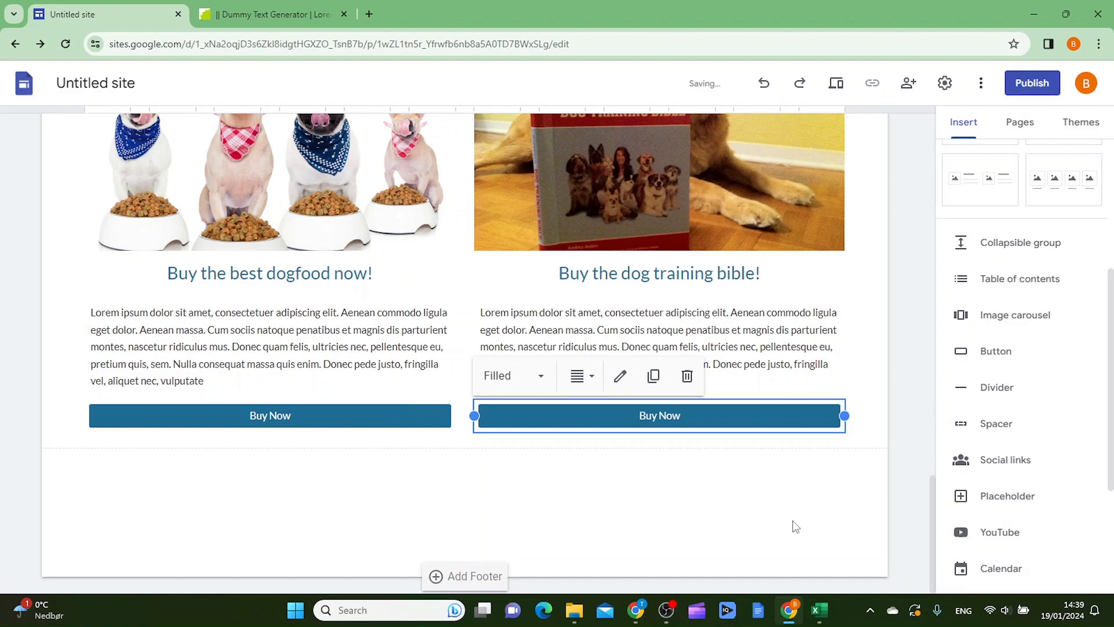
pyautogui.scroll(15, 801, 520)
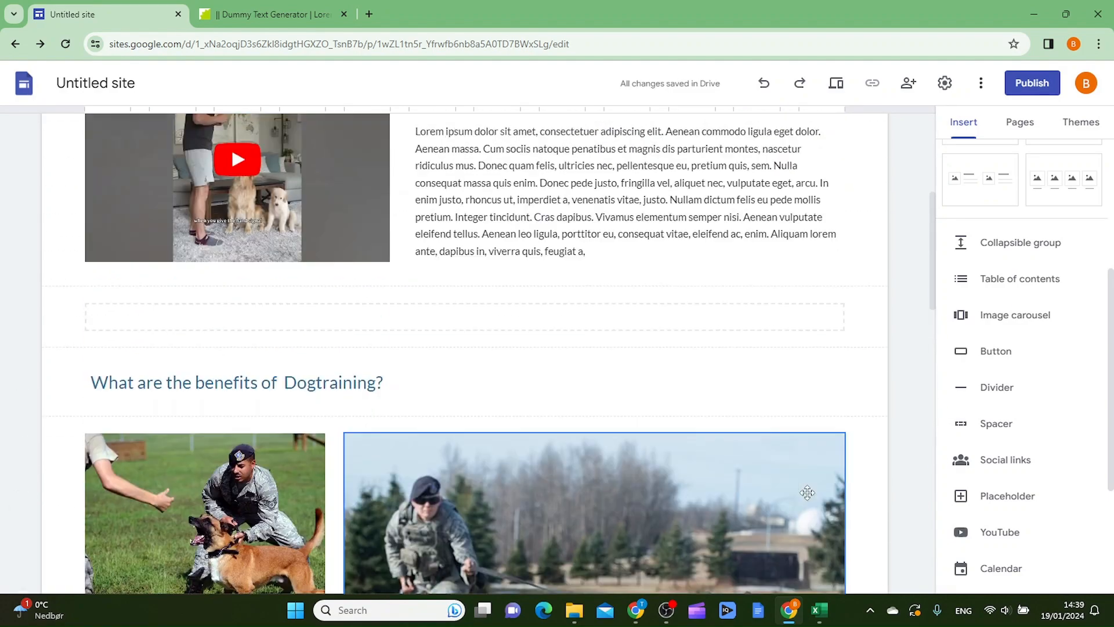
pyautogui.scroll(-15, 801, 486)
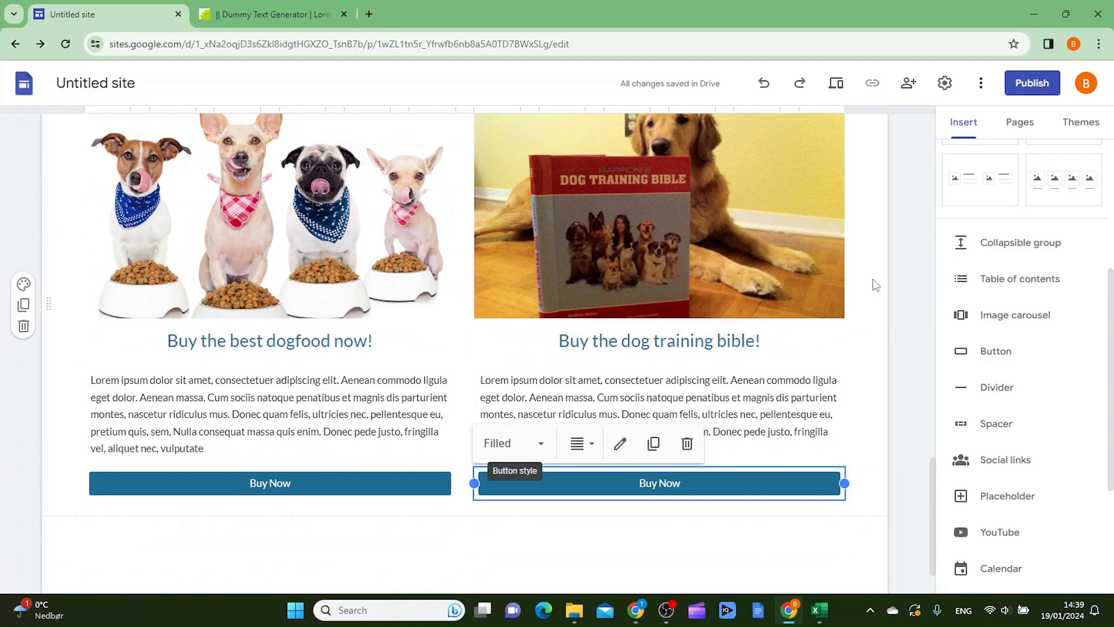
pyautogui.scroll(5, 338, 347)
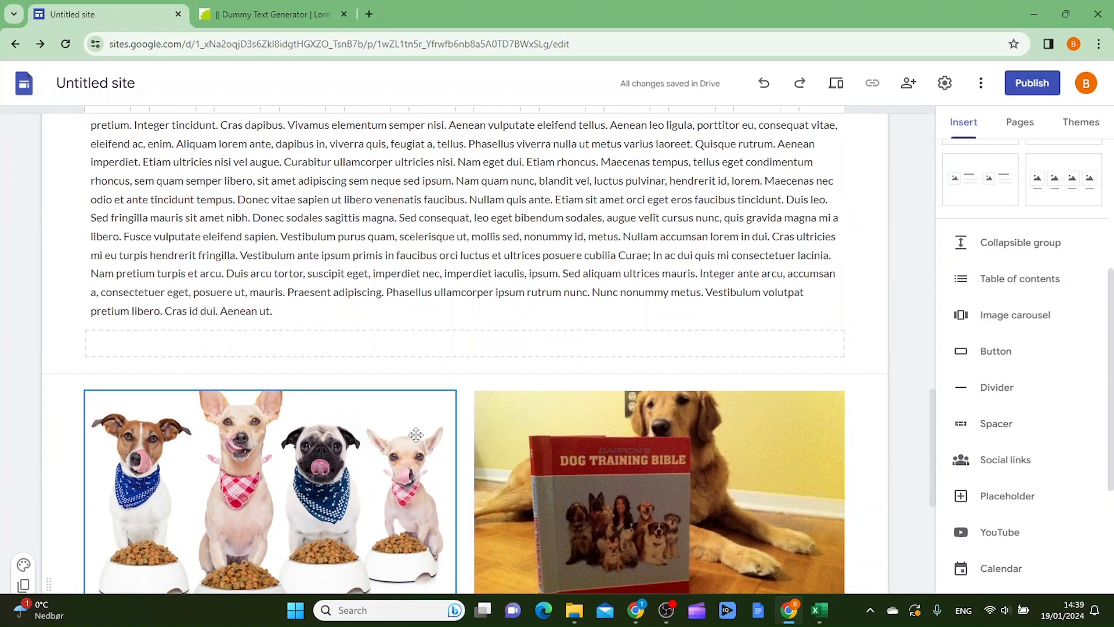
pyautogui.scroll(-5, 526, 476)
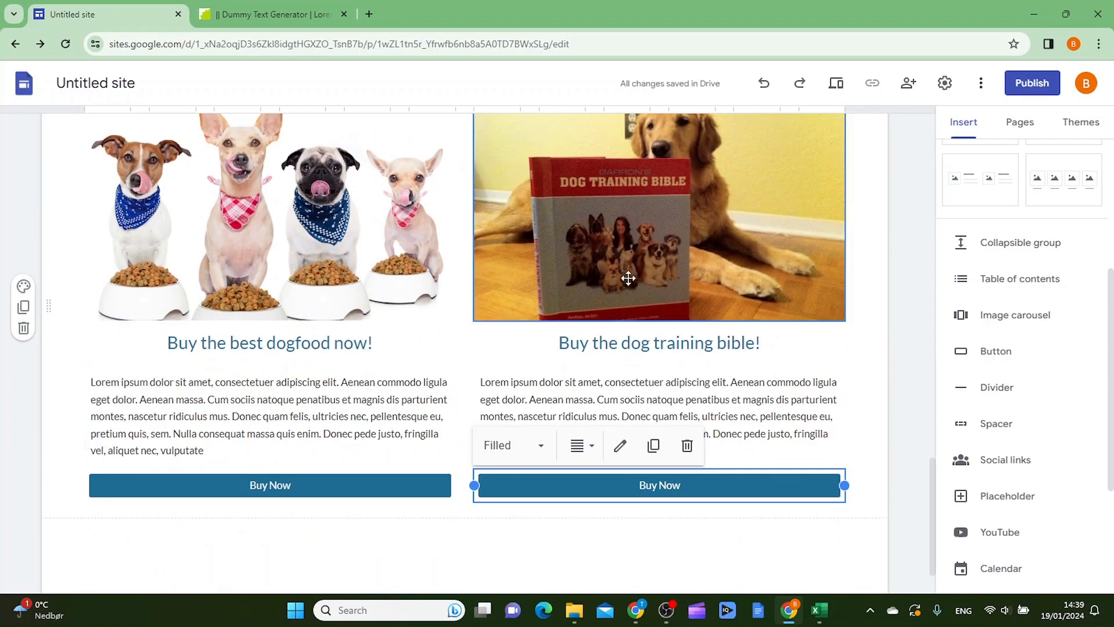
# Add a new page named "Best dogfood" to the site
pyautogui.click(1029, 129)
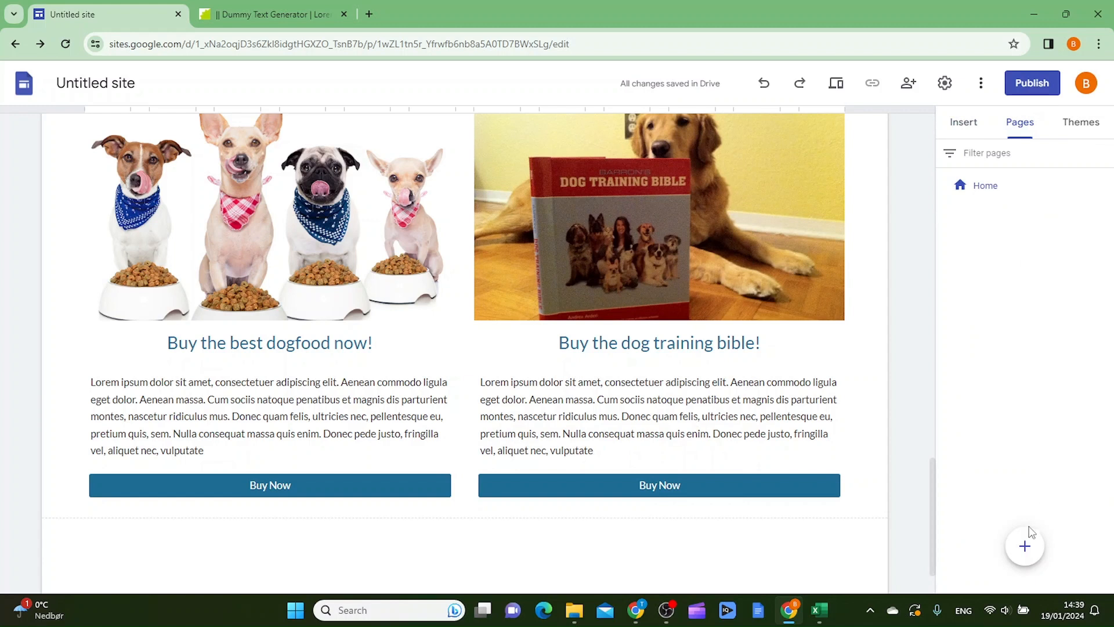
pyautogui.moveTo(1026, 551)
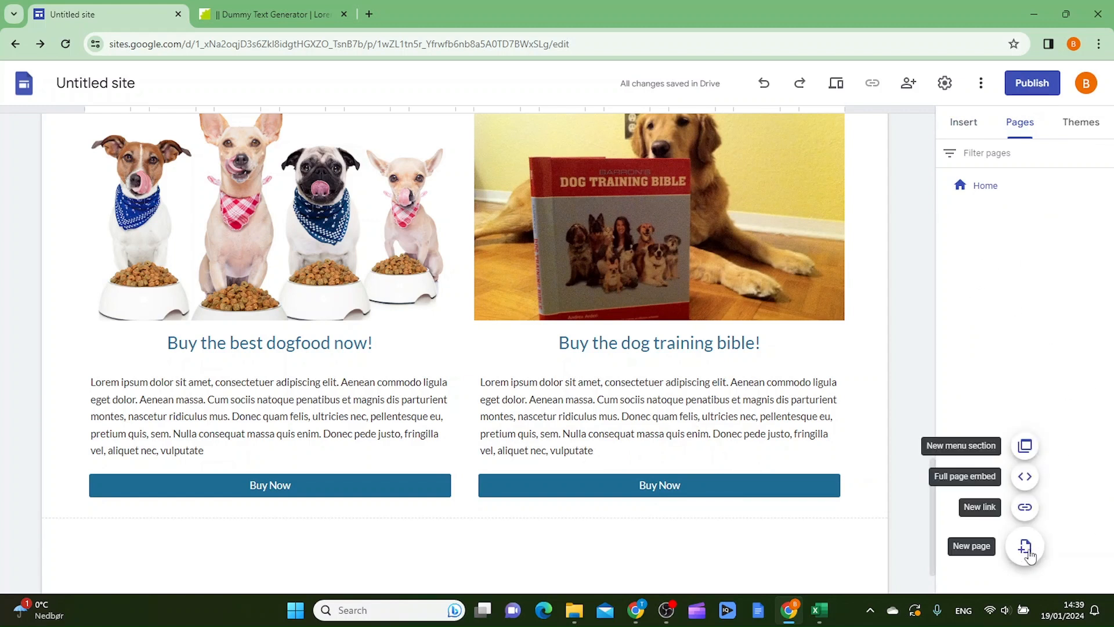
pyautogui.click(1025, 549)
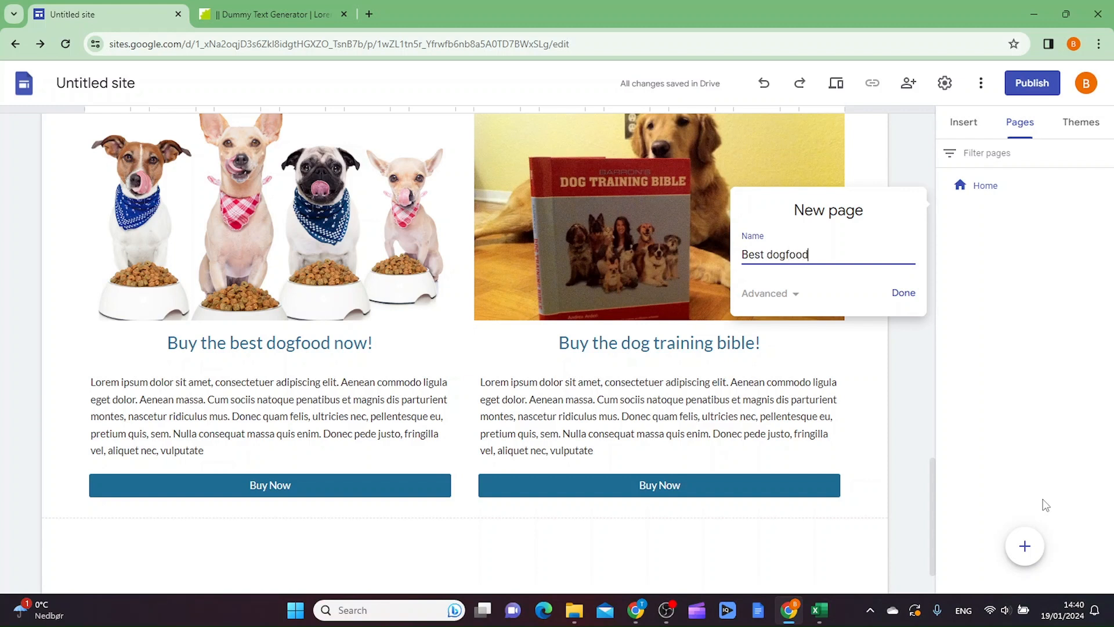
pyautogui.click(910, 300)
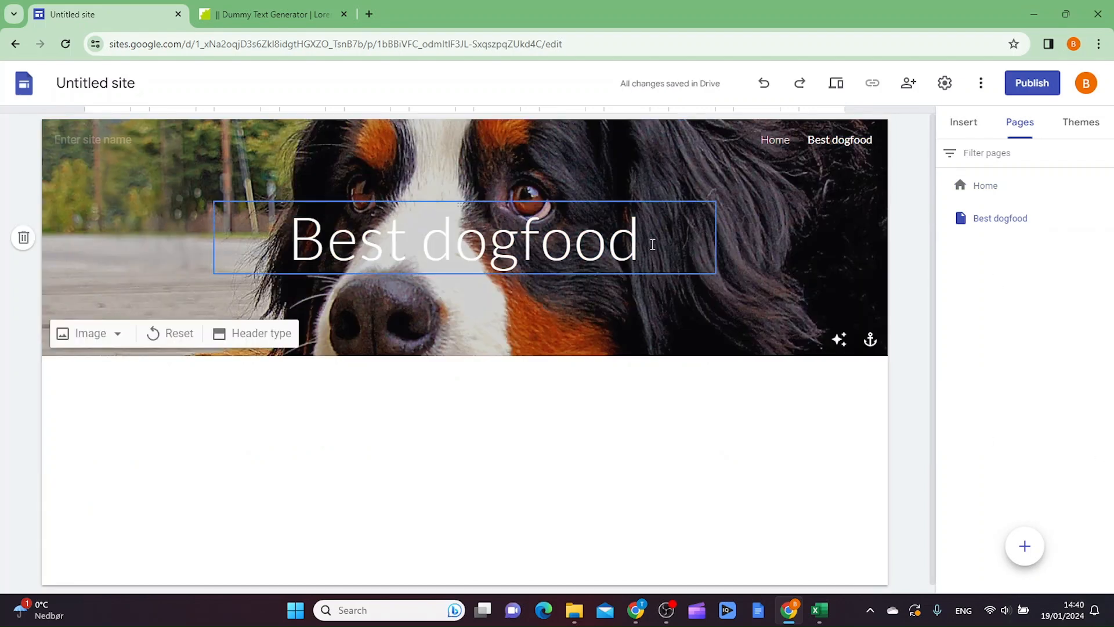
pyautogui.click(682, 232)
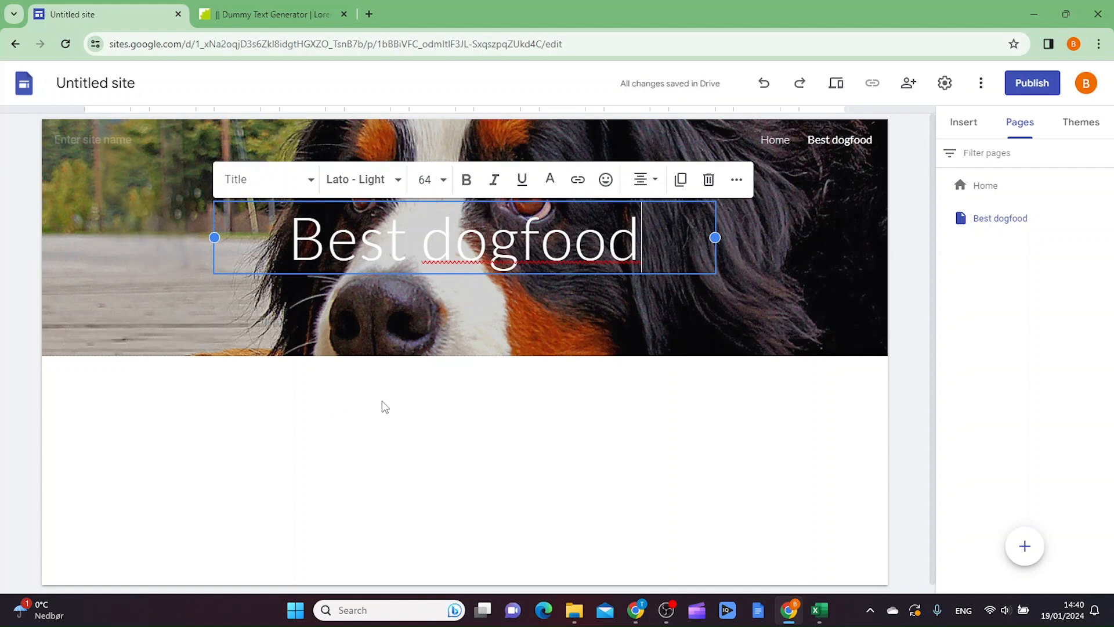
pyautogui.click(523, 430)
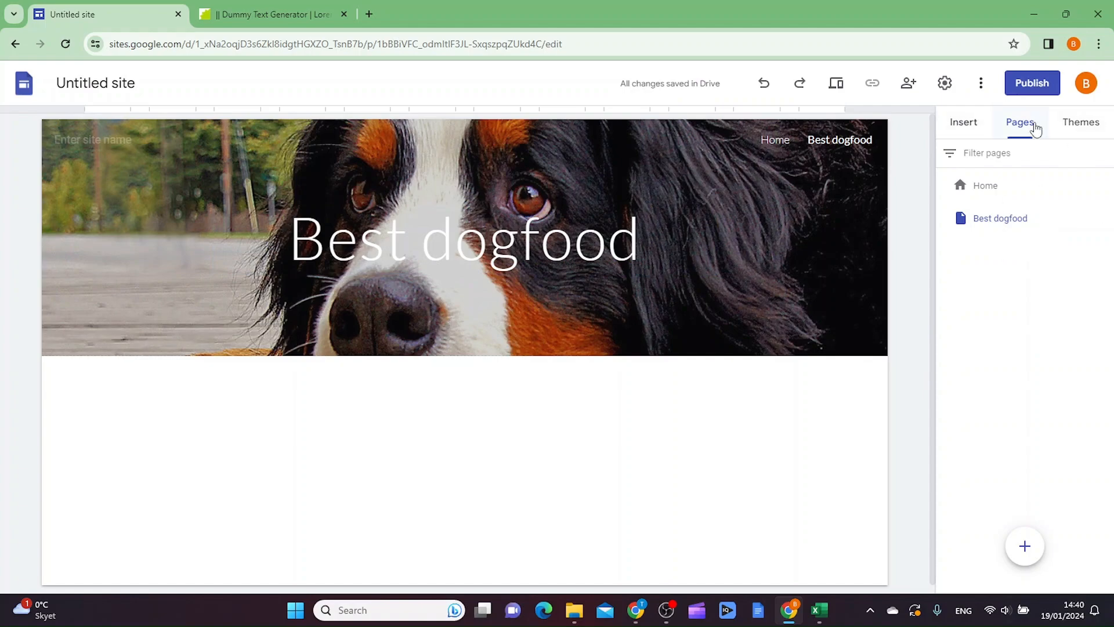
# Return to the Home page and add another new page named "Dog training bible"
pyautogui.click(1006, 190)
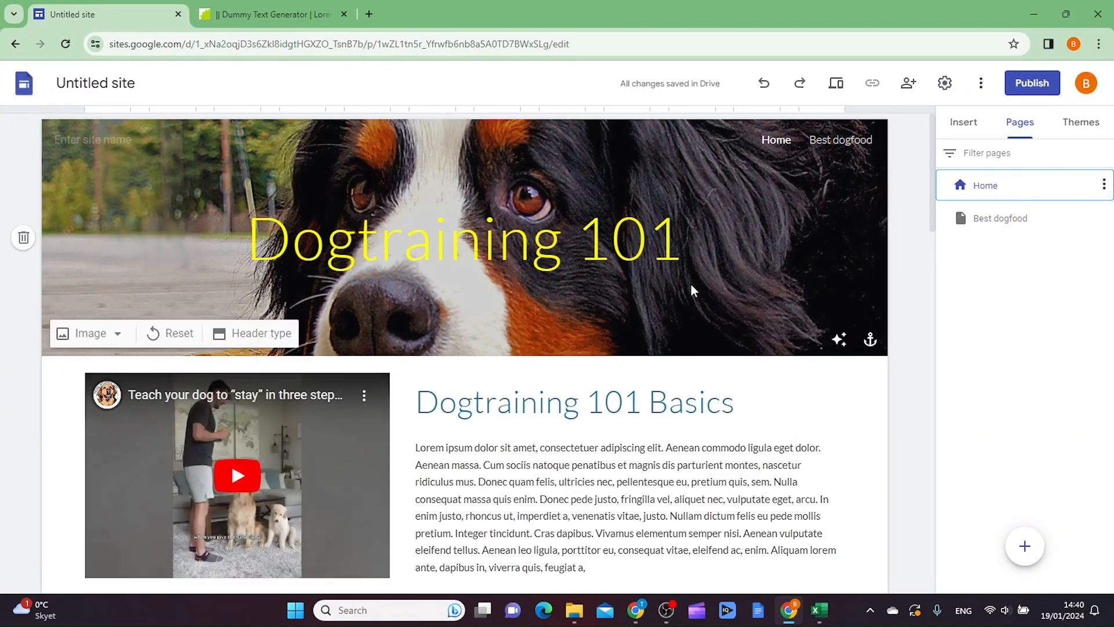
pyautogui.scroll(-15, 693, 284)
pyautogui.scroll(-3, 692, 286)
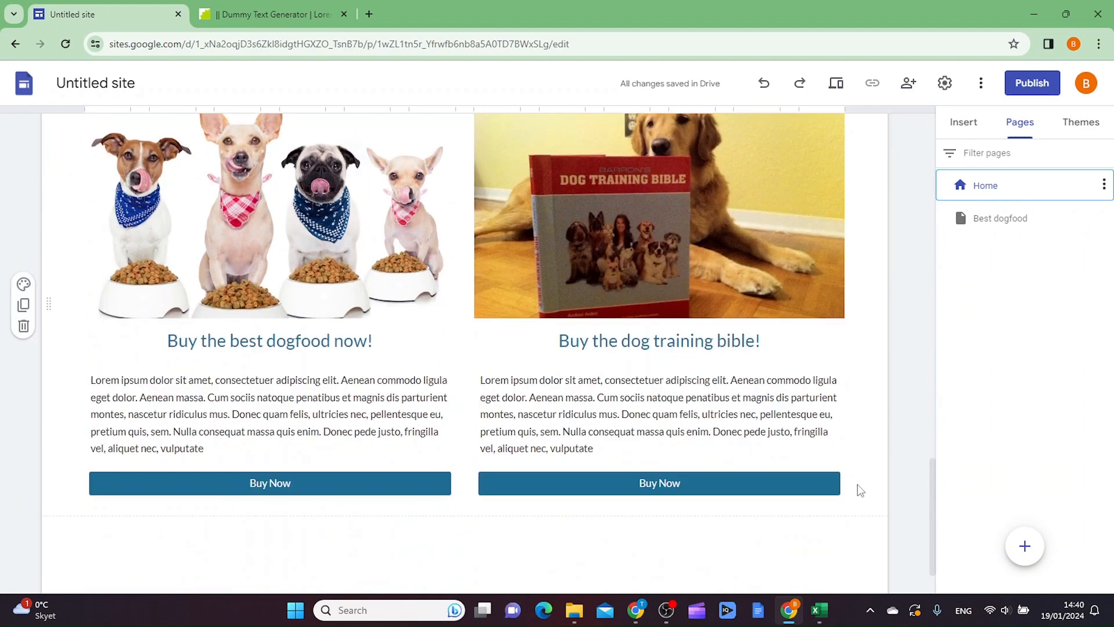
pyautogui.scroll(9, 778, 455)
pyautogui.scroll(3, 778, 454)
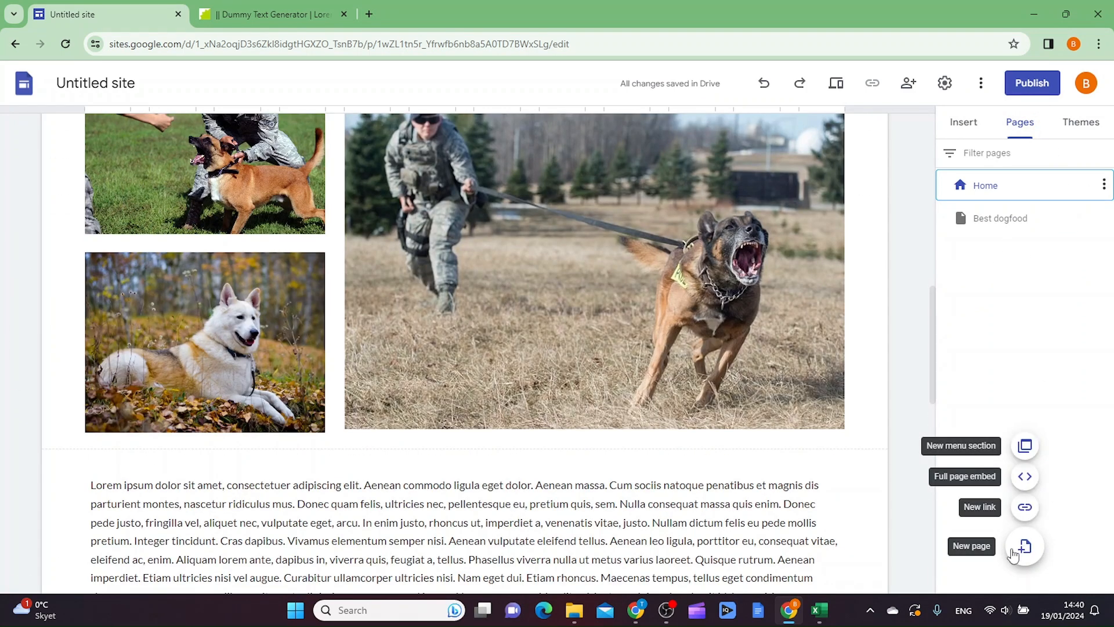
pyautogui.click(1025, 546)
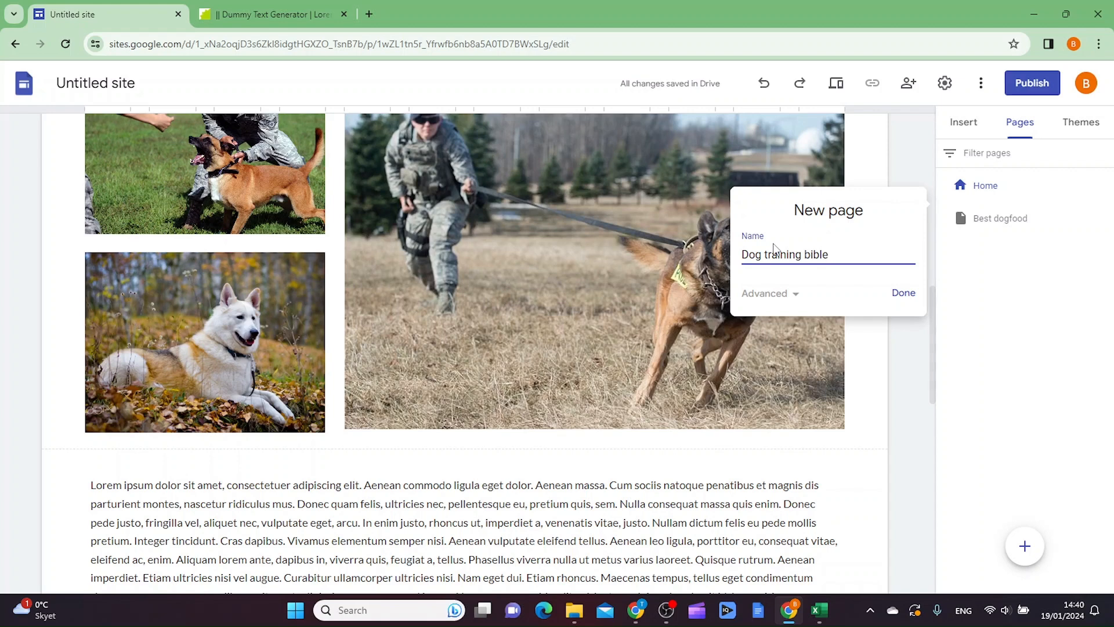
pyautogui.click(909, 294)
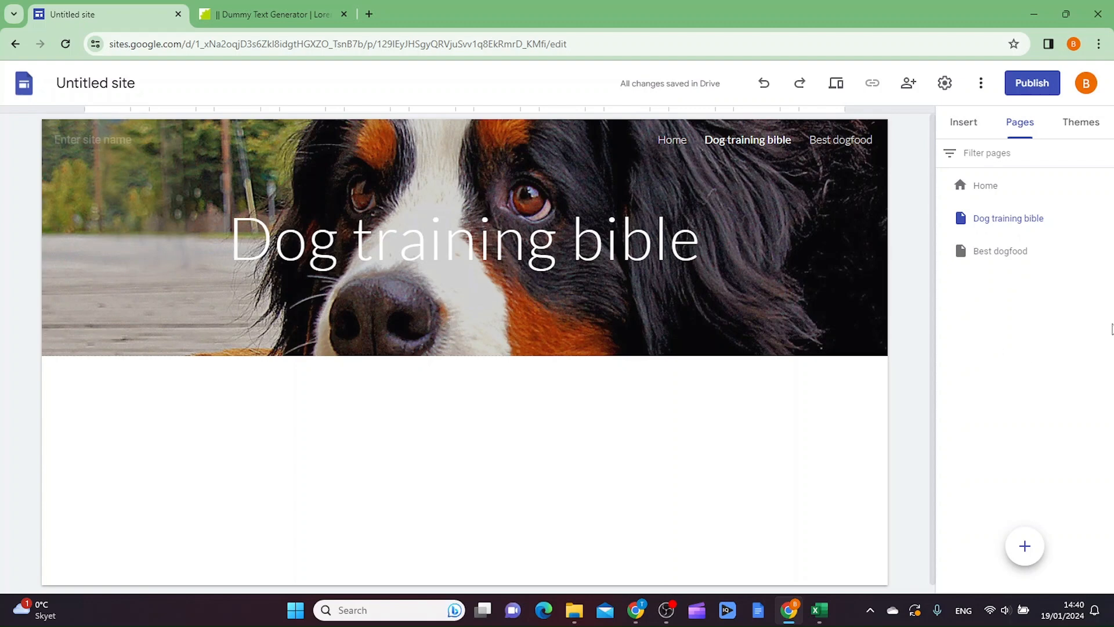
# Insert a content block with one image beside a heading and text on the Dog training bible page
pyautogui.click(997, 187)
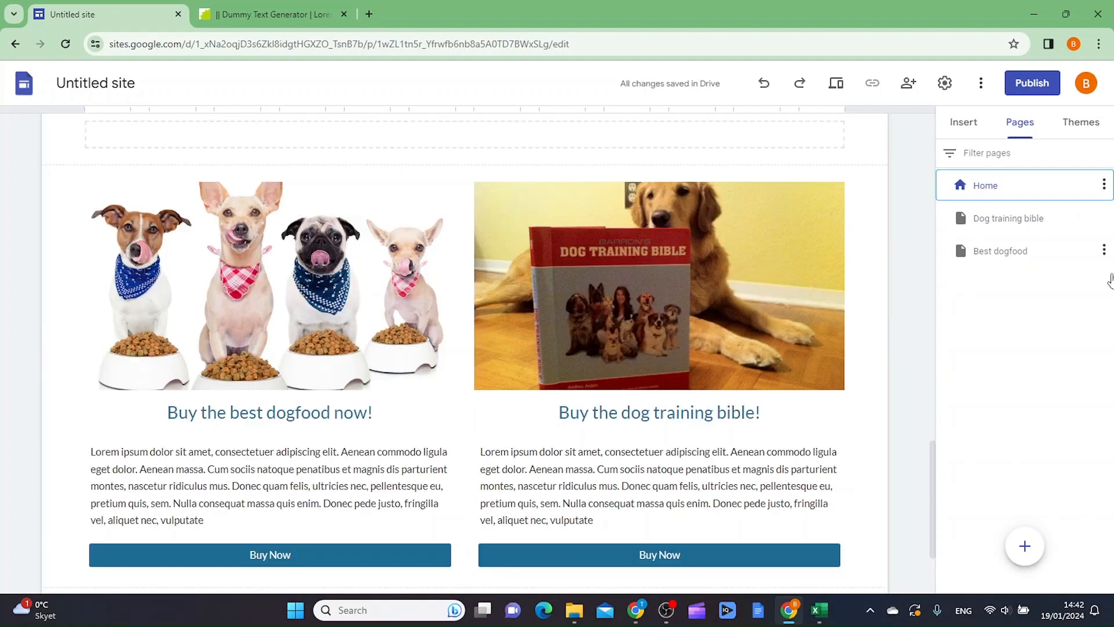
pyautogui.click(1015, 226)
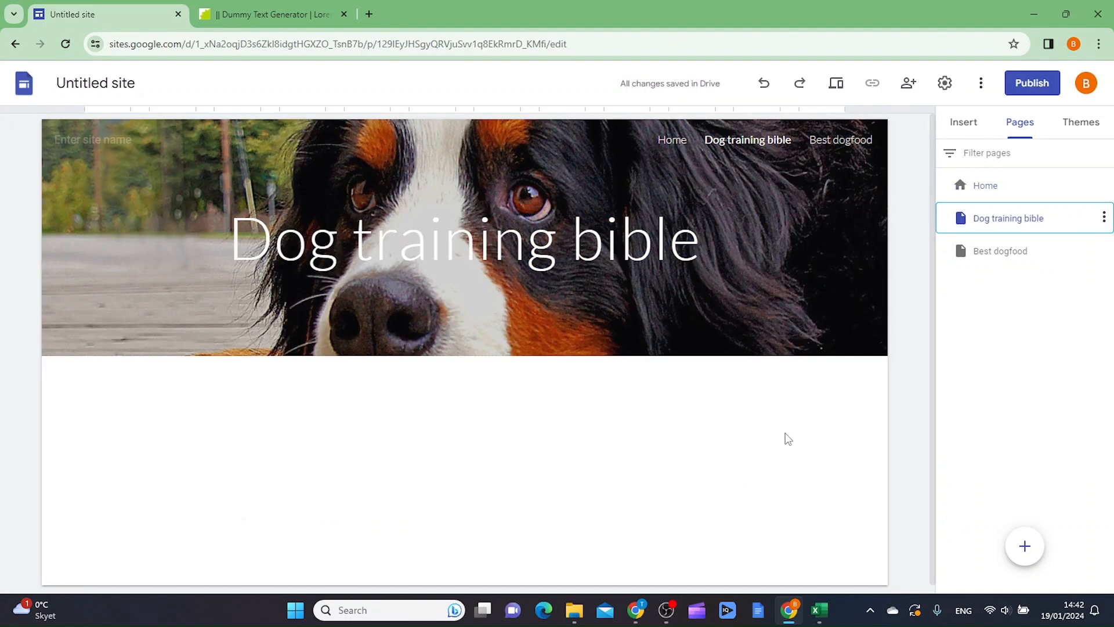
pyautogui.click(969, 132)
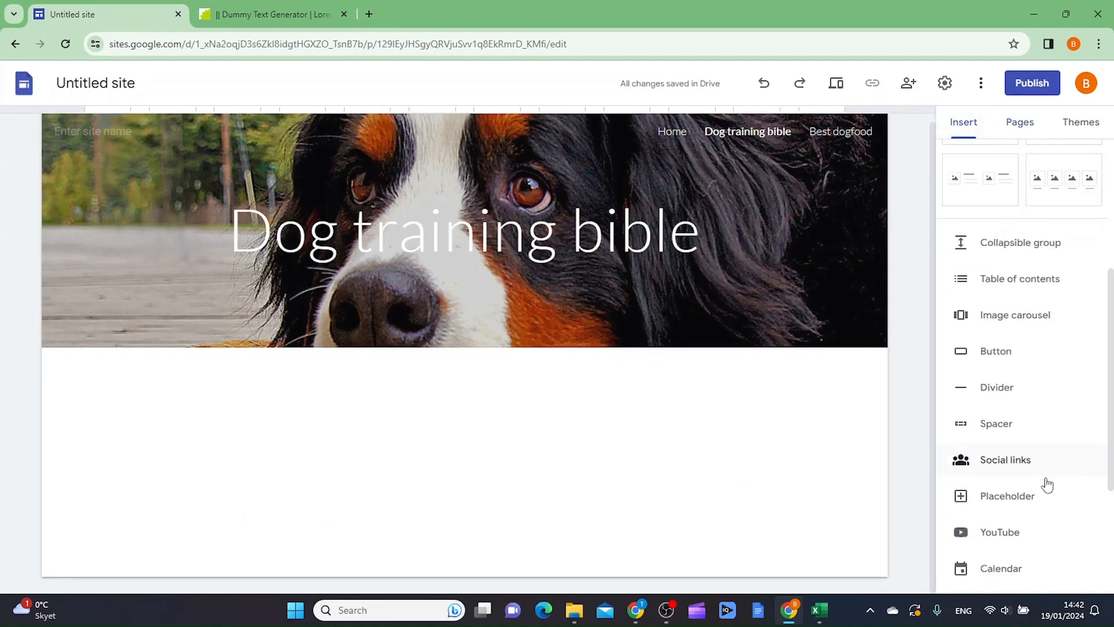
pyautogui.scroll(5, 1002, 485)
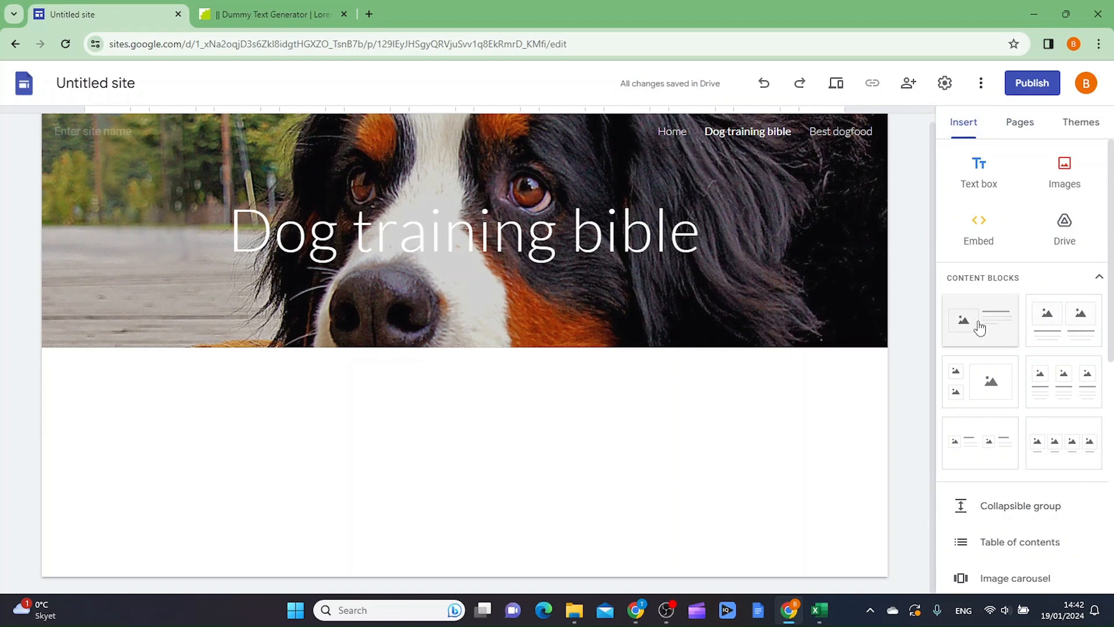
pyautogui.click(981, 325)
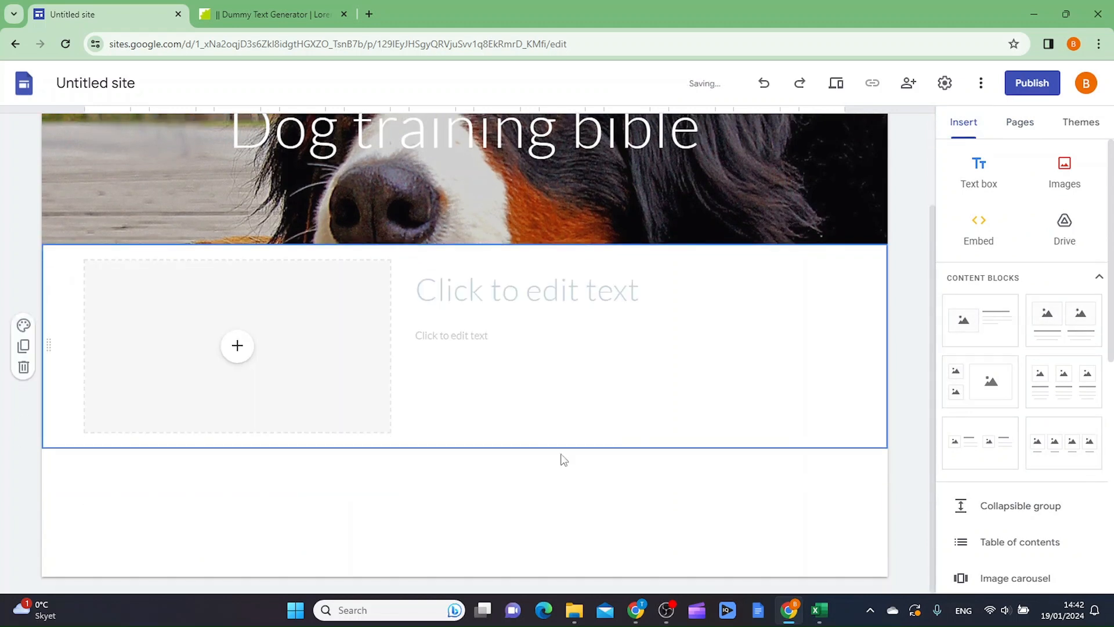
# Fill the block's image placeholder with a dog training bible picture found on Google Images by searching "dog training book"
pyautogui.click(239, 350)
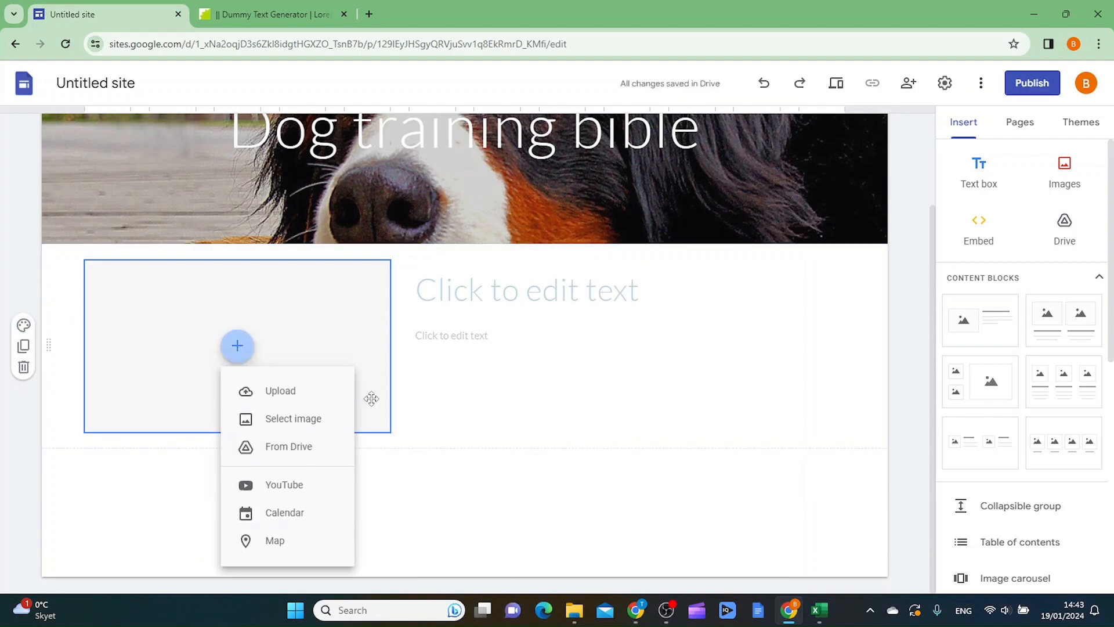
pyautogui.click(316, 425)
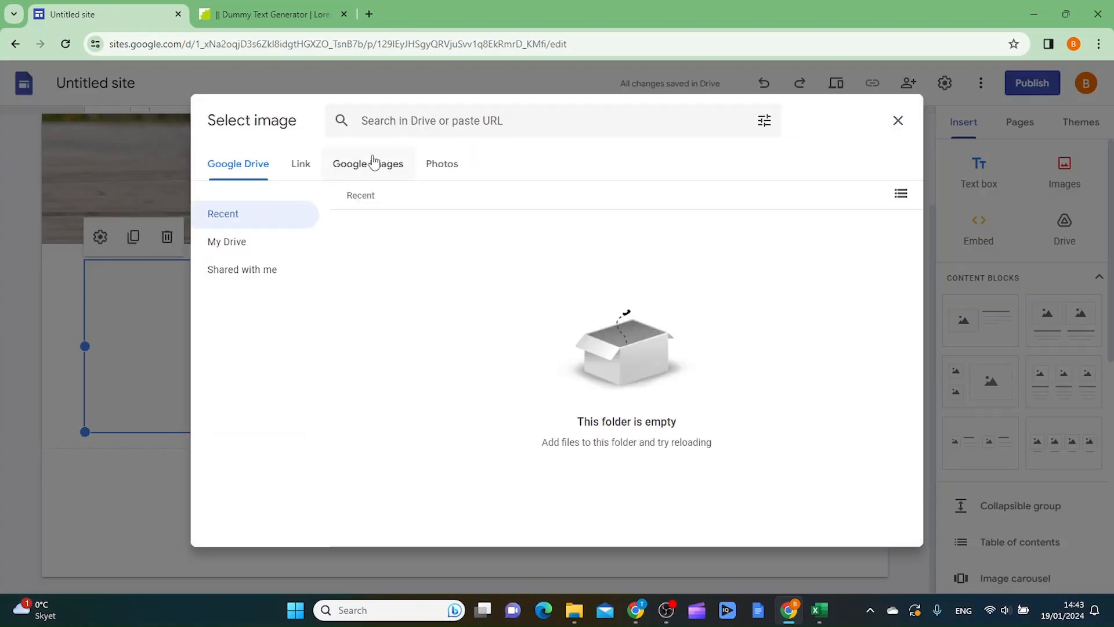
pyautogui.click(372, 165)
pyautogui.write('dog training book')
pyautogui.press('Return')
pyautogui.click(856, 525)
# Enter the heading "Dog training bible benefits!" beside the image and fill the text below it with the Lorem ipsum paragraph
pyautogui.click(634, 293)
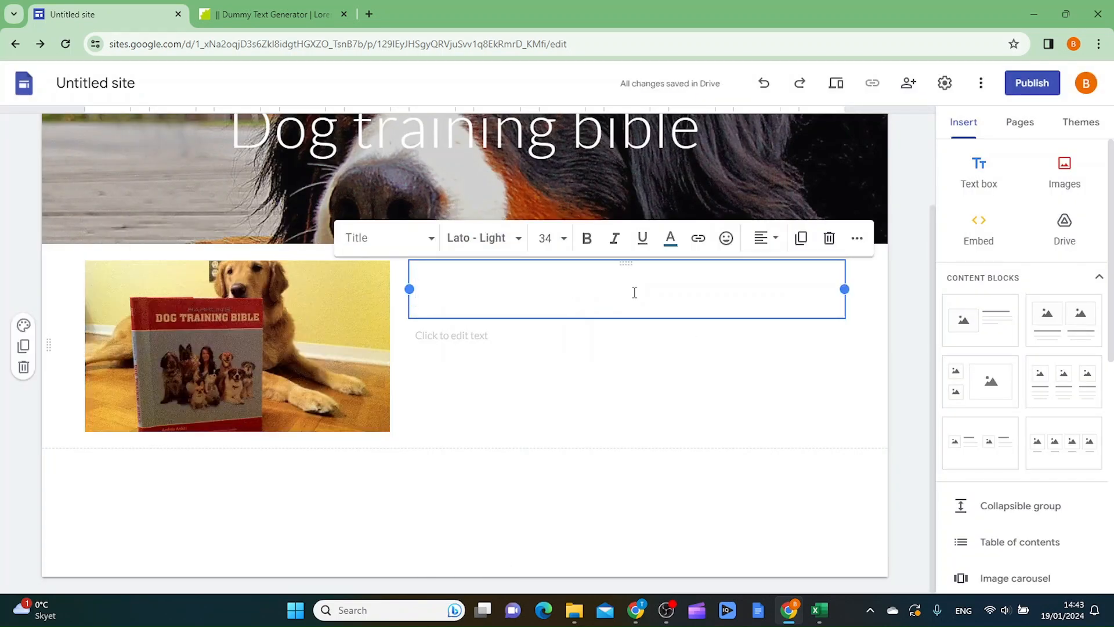
pyautogui.write('Dog training bible benefits')
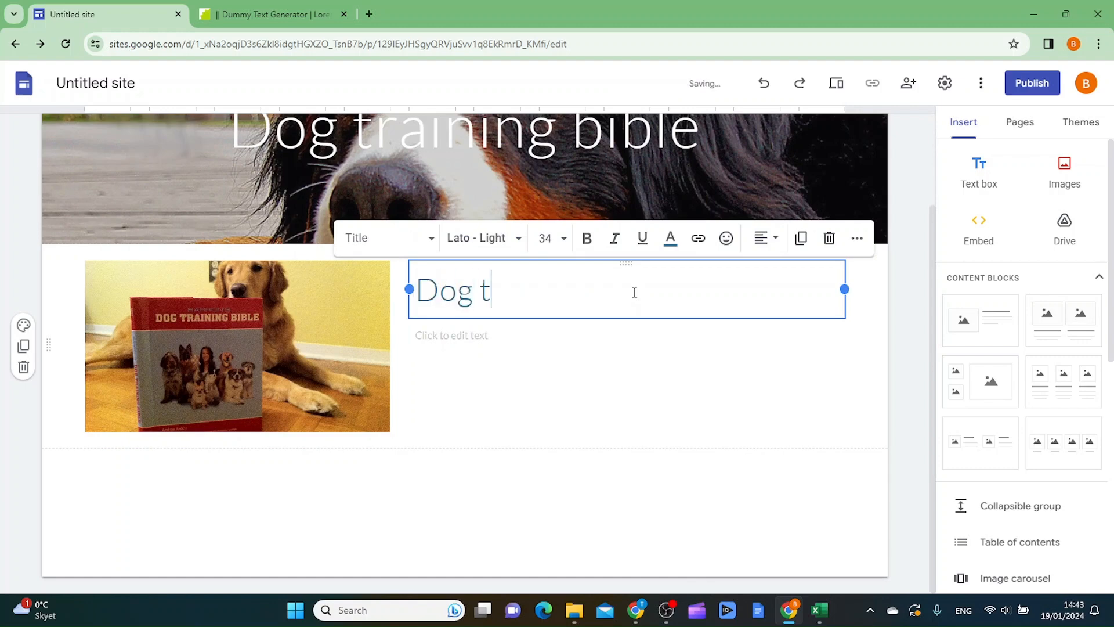
pyautogui.hotkey('ctrl', 'Tab')
pyautogui.hotkey('ctrl', 'shift', 'Tab')
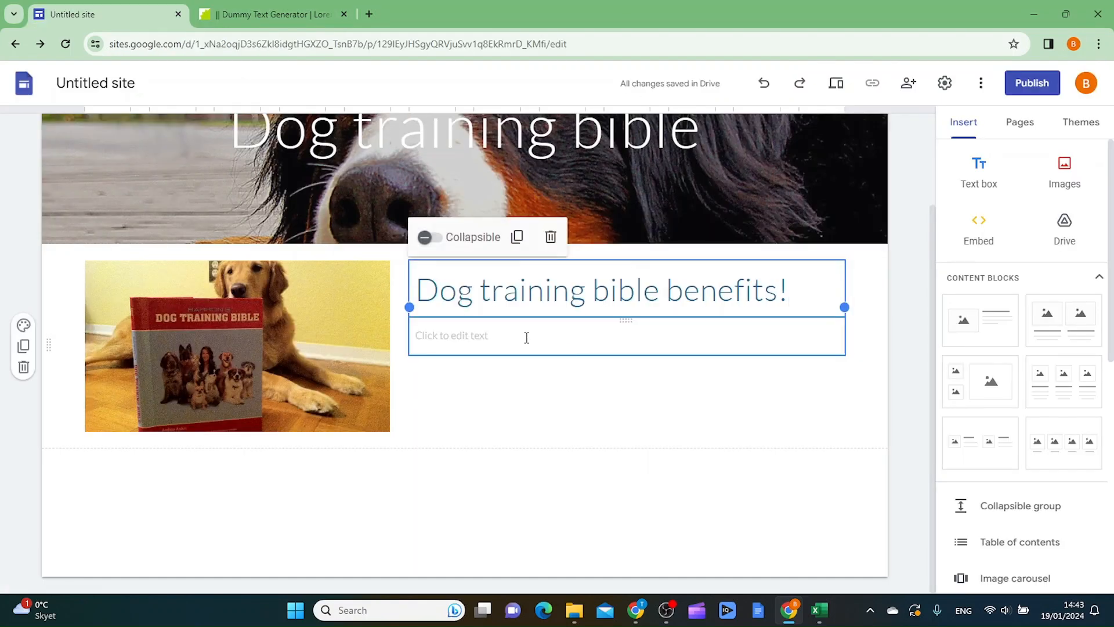
pyautogui.write('Lorem ipsum dolor sit amet, consectetuer adipiscing elit. Aenean commodo ligula eget dolor. Aenean massa. Cum sociis natoque penatibus et magnis dis parturient montes, nascetur ridiculus mus. Donec quam felis, ultricies nec, pellentesque eu, pretium quis, sem. Nulla consequat massa quis enim. Donec pede justo, fringilla vel, aliquet nec, vulputate')
# Enlarge the training bible image downward so it shows more of the dog and the book
pyautogui.moveTo(626, 320); pyautogui.dragTo(575, 306)
pyautogui.moveTo(390, 432); pyautogui.dragTo(393, 439)
pyautogui.doubleClick(296, 316)
pyautogui.click(294, 264)
pyautogui.moveTo(238, 457); pyautogui.dragTo(230, 506)
pyautogui.click(716, 363)
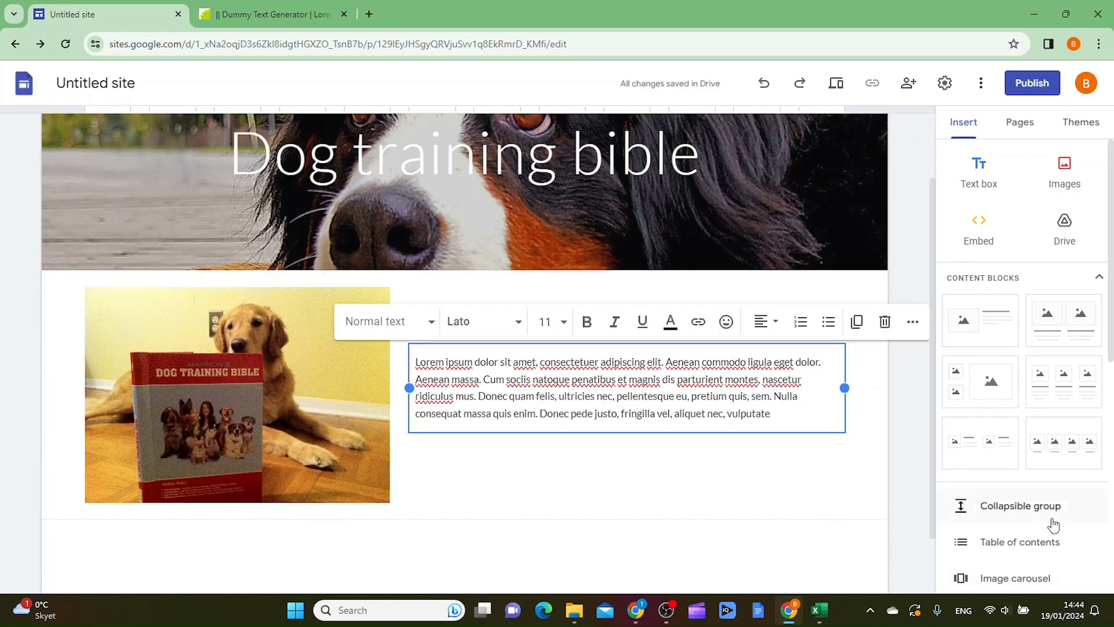
# Insert a spacer and move it between the "Dog training bible benefits!" heading and its paragraph
pyautogui.click(697, 514)
pyautogui.scroll(-4, 1034, 497)
pyautogui.click(968, 419)
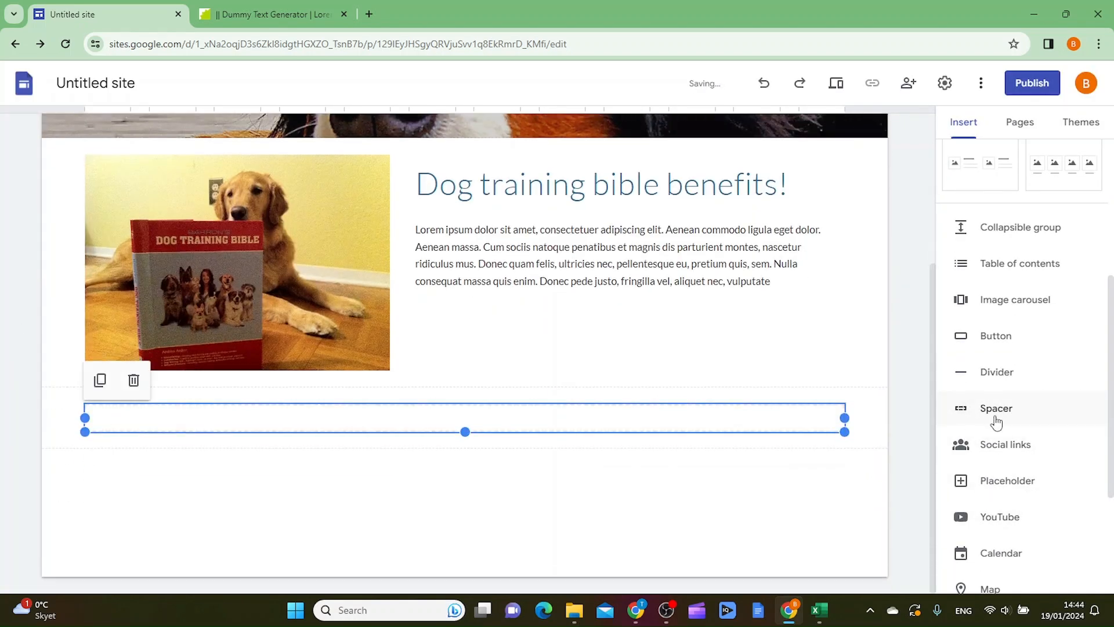
pyautogui.moveTo(504, 423); pyautogui.dragTo(510, 212)
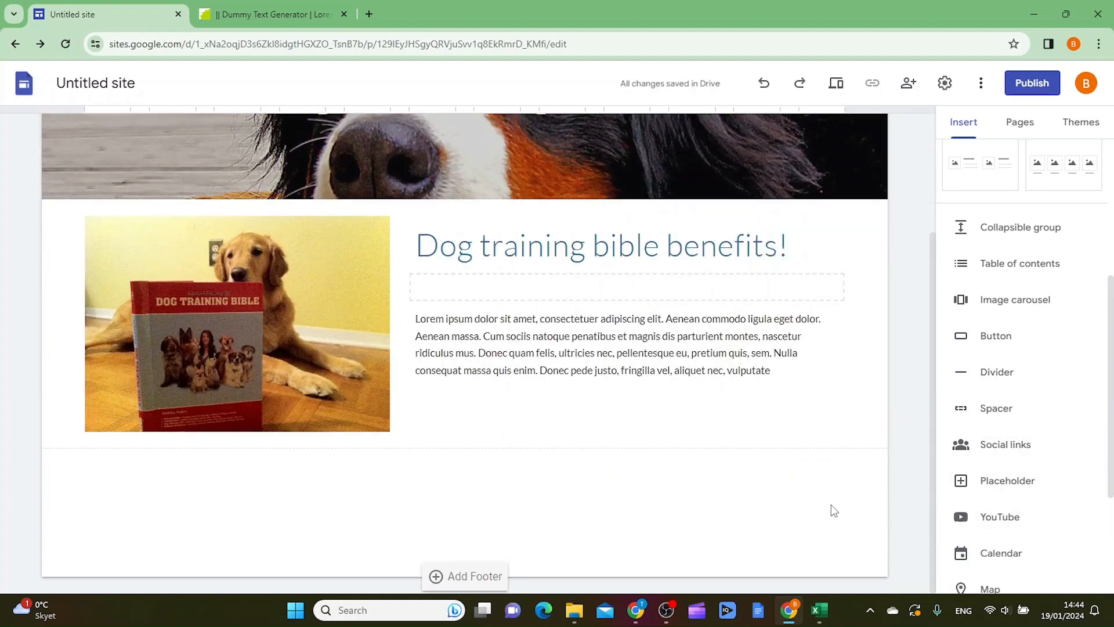
# Insert a "Buy Now" button linked to "checkout" and place it across the text column's width, directly below the benefits paragraph
pyautogui.scroll(-3, 1091, 491)
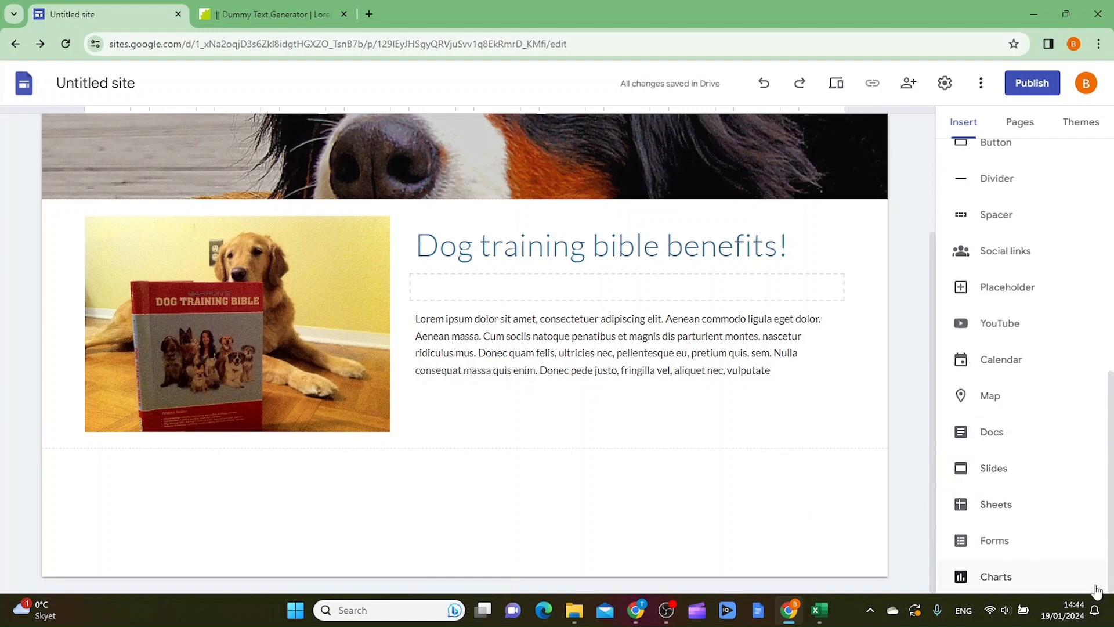
pyautogui.scroll(2, 1055, 433)
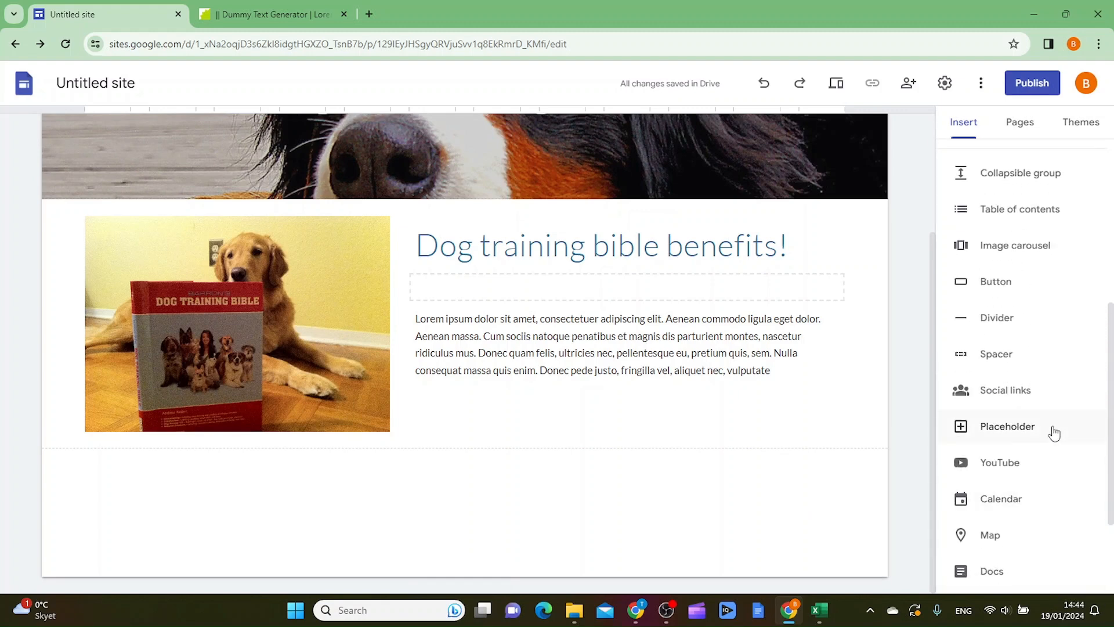
pyautogui.click(1000, 282)
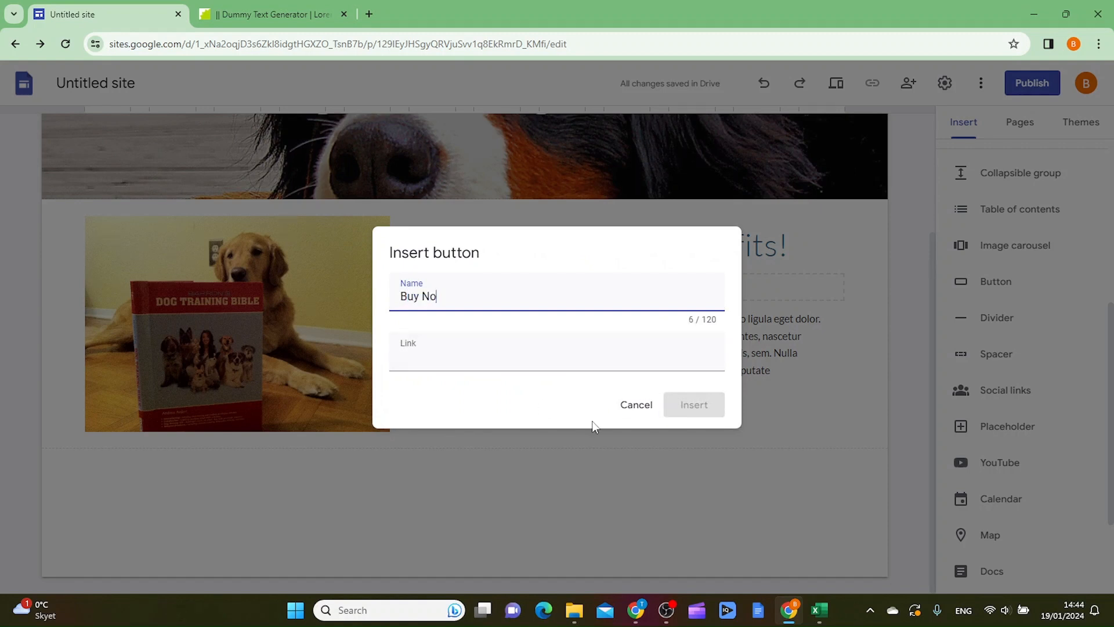
pyautogui.click(530, 356)
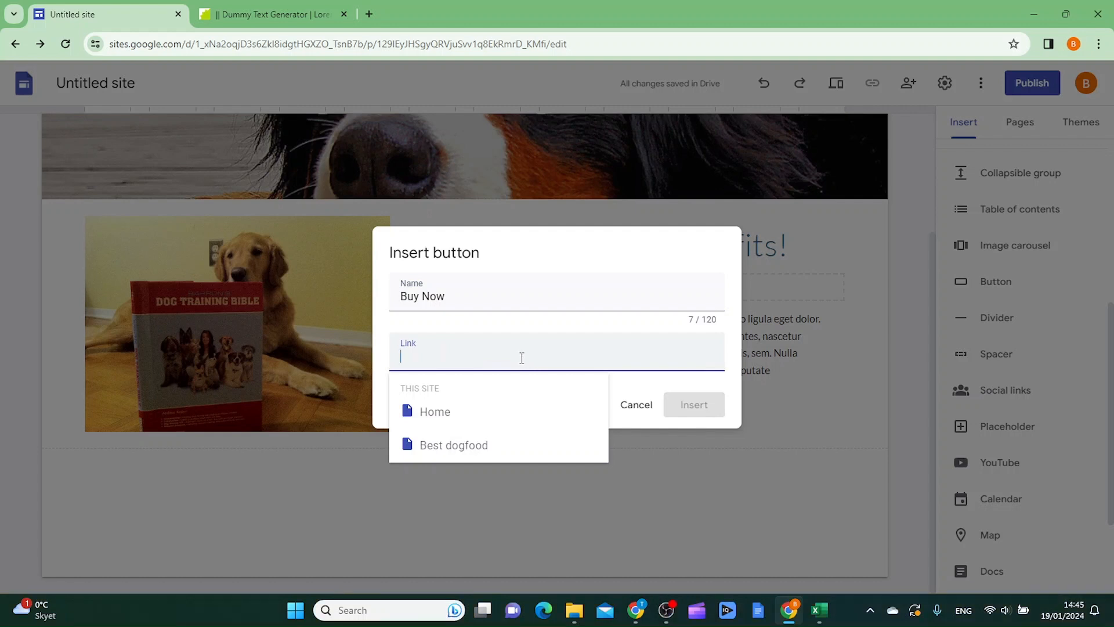
pyautogui.write('checkout')
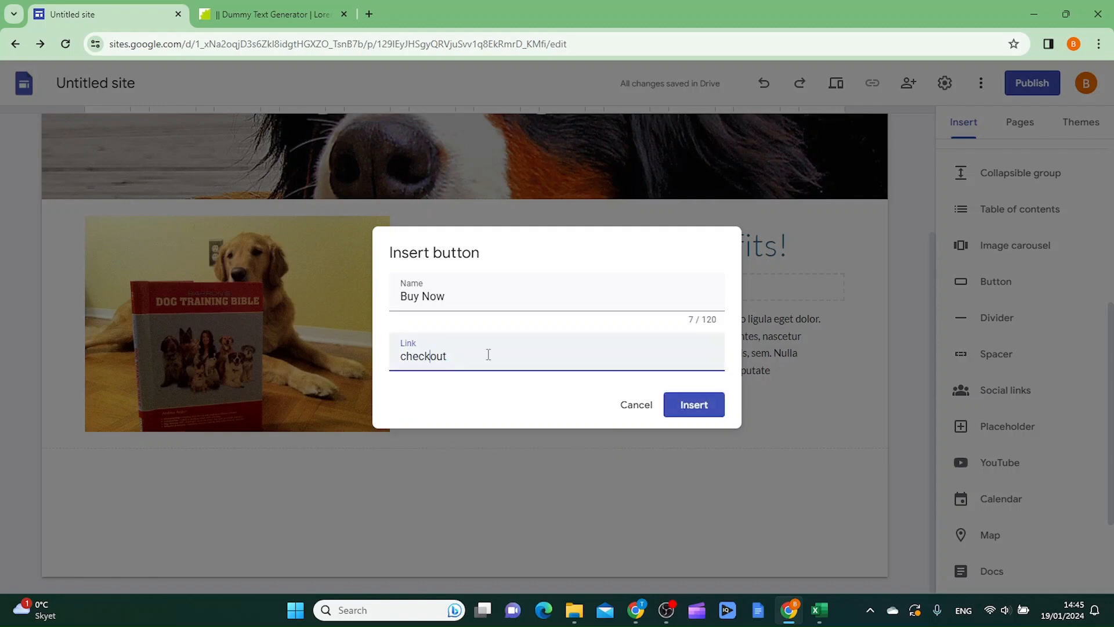
pyautogui.press('Return')
pyautogui.hotkey('ctrl', 'z')
pyautogui.scroll(3, 619, 501)
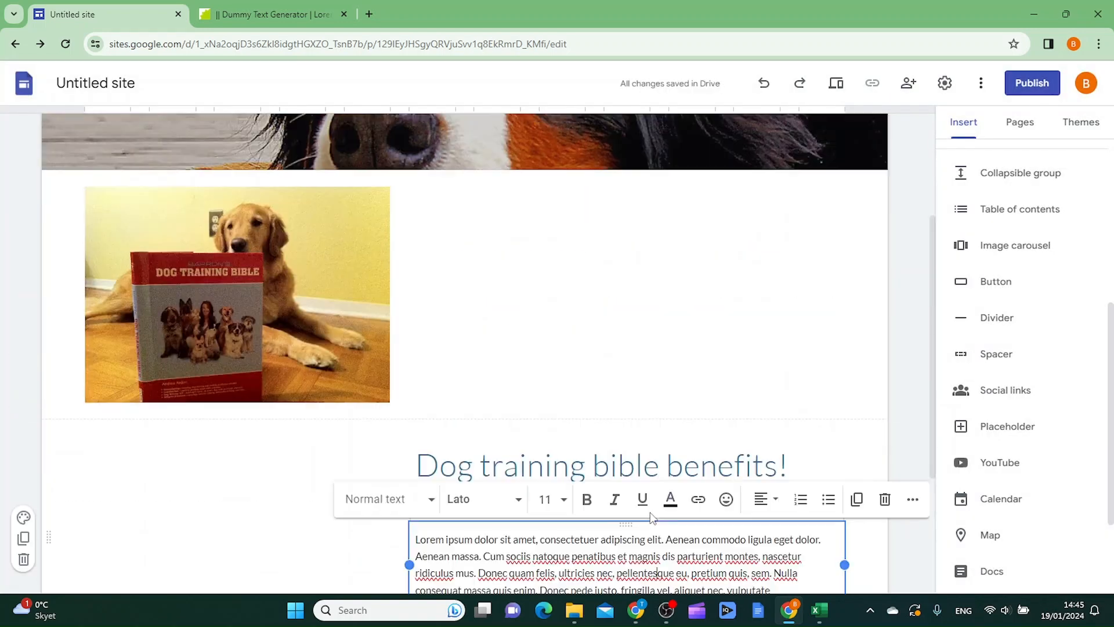
pyautogui.hotkey('ctrl', 'z')
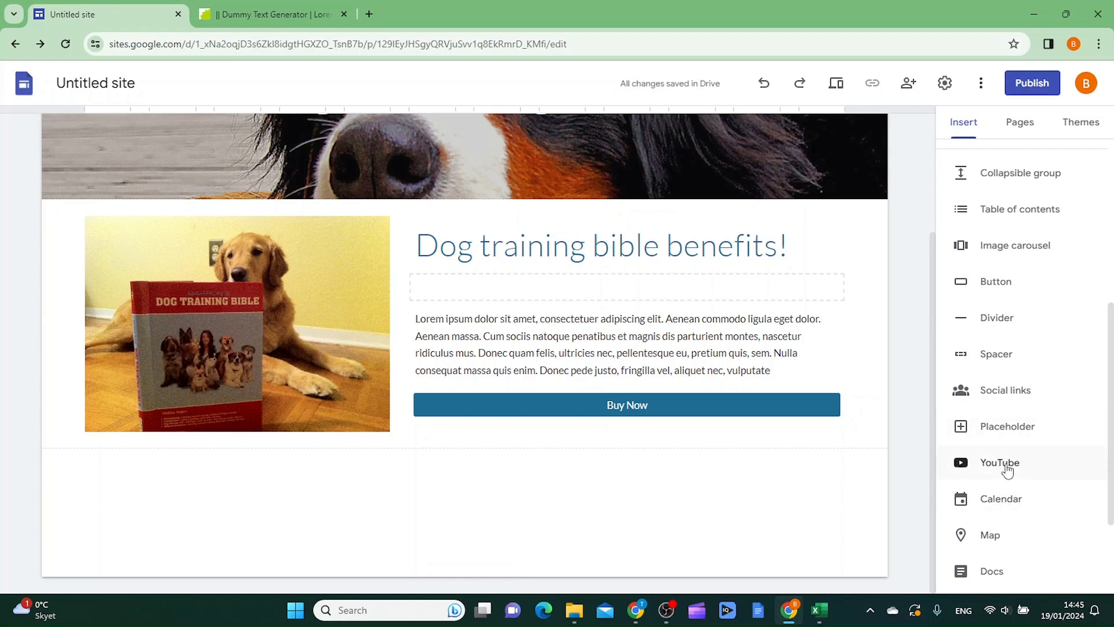
# Insert a content block with two side-by-side images and captions below the benefits block
pyautogui.scroll(-3, 1008, 471)
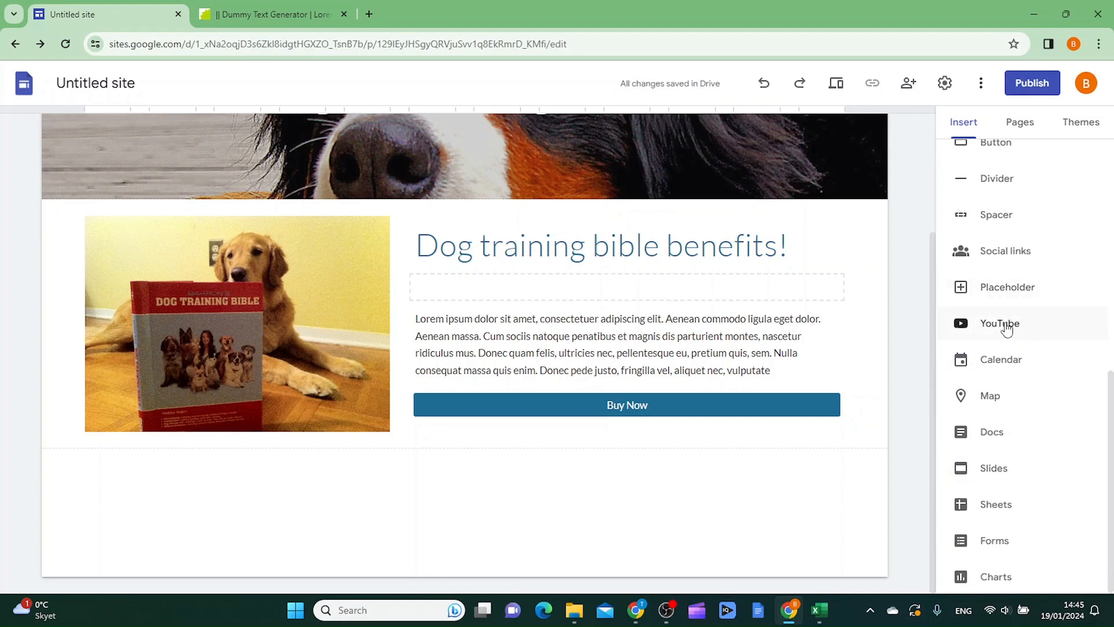
pyautogui.scroll(10, 1008, 340)
pyautogui.scroll(-3, 1080, 451)
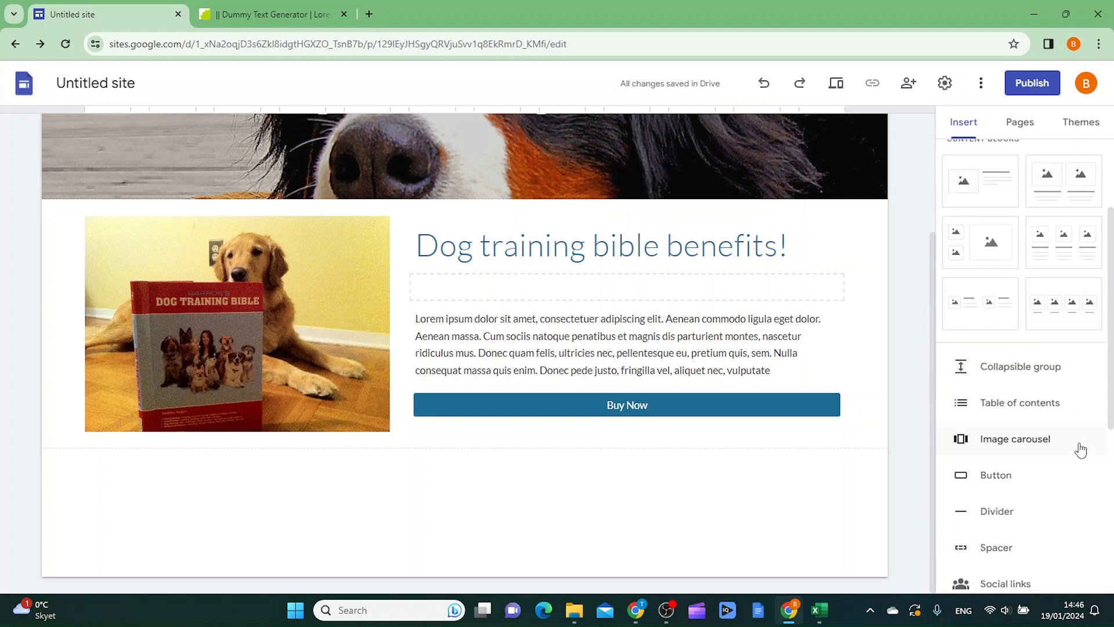
pyautogui.scroll(-3, 1067, 462)
pyautogui.scroll(6, 1064, 467)
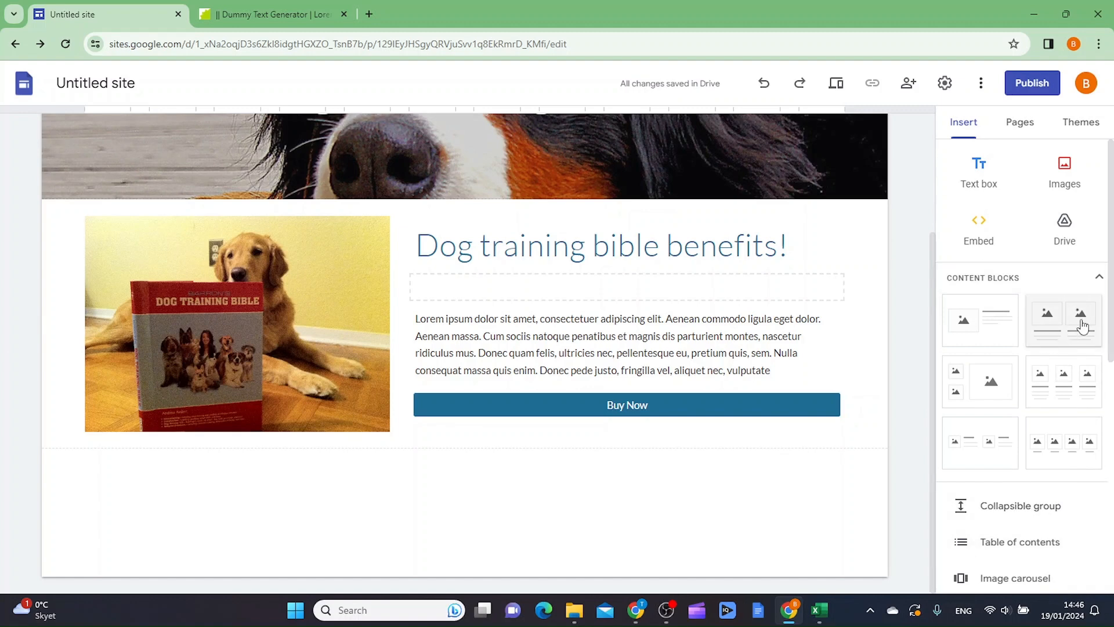
pyautogui.click(1082, 326)
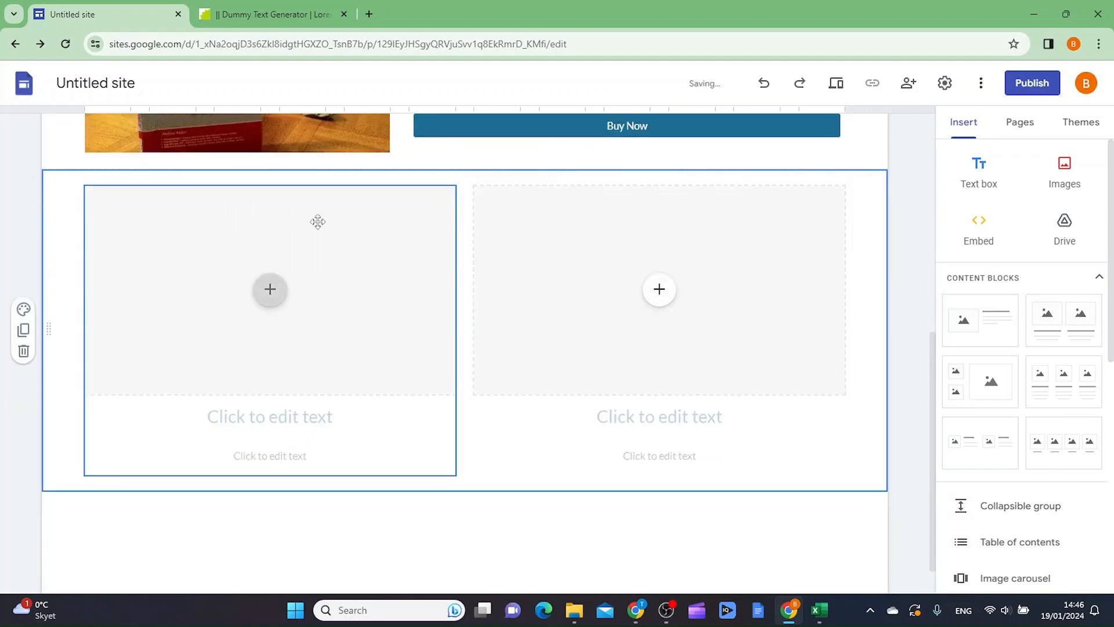
# Search YouTube for "dogtraining" and insert the Dog Training Fundamentals Lesson 1 video into the first image placeholder
pyautogui.click(270, 289)
pyautogui.click(318, 428)
pyautogui.write('dogtraining')
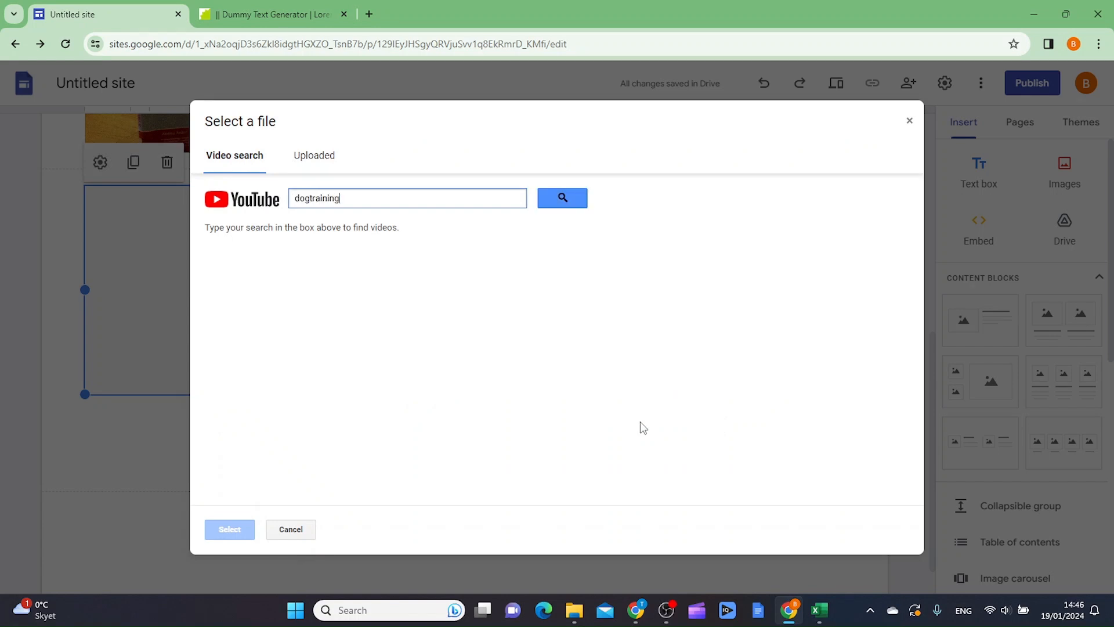
pyautogui.press('Return')
pyautogui.scroll(-5, 623, 370)
pyautogui.doubleClick(423, 224)
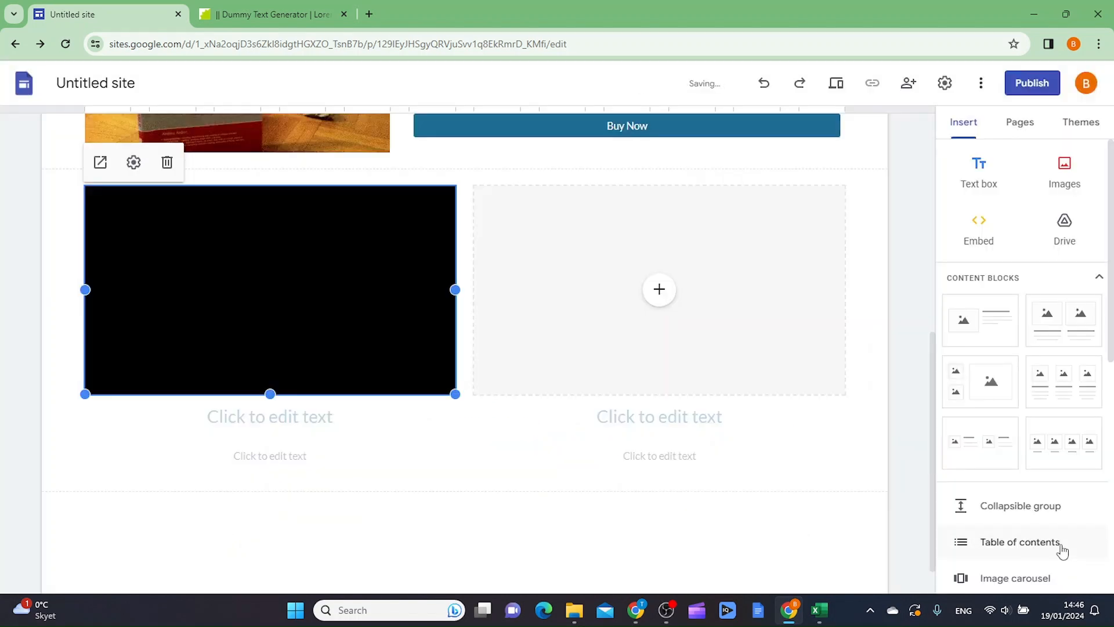
# Enter the heading "Buy the dog bible Now" under the video and paste the Lorem ipsum paragraph copied from the dummy text generator
pyautogui.write('Bu')
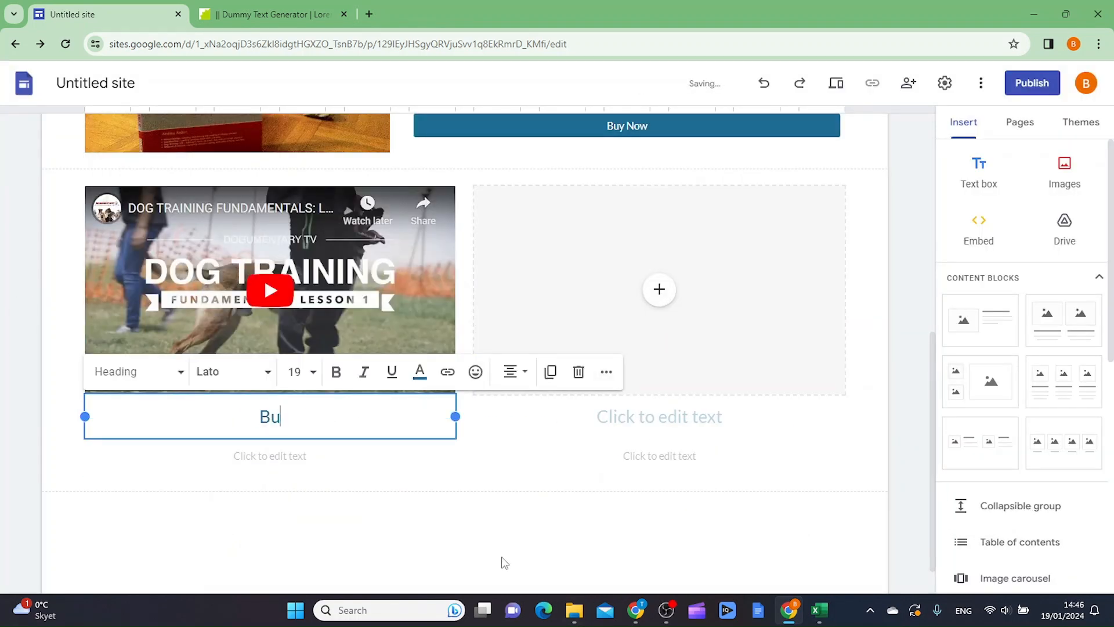
pyautogui.write('y the dog bible Now')
pyautogui.click(354, 457)
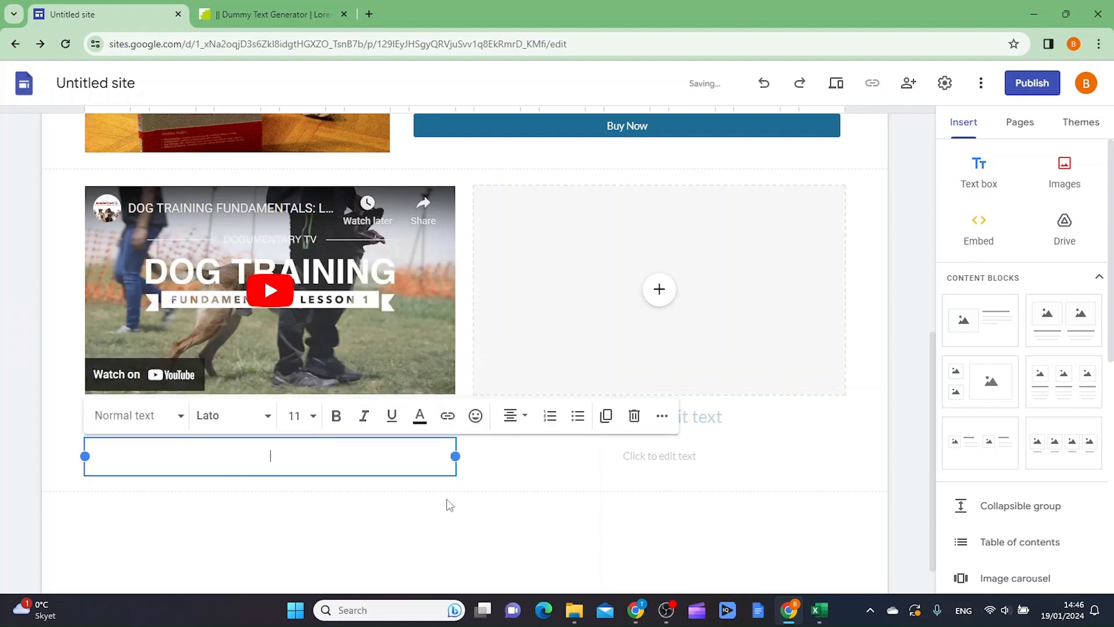
pyautogui.click(268, 15)
pyautogui.click(702, 161)
pyautogui.click(141, 13)
pyautogui.write('Lorem ipsum dolor sit amet, consectetuer adipiscing elit. Aenean commodo ligula eget dolor. Aenean massa. Cum sociis natoque penatibus et magnis dis parturient montes, nascetur ridiculus mus. Donec quam felis, ultricies nec, pellentesque eu, pretium quis, sem. Nulla consequat massa quis enim. Donec pede justo, fringilla vel, aliquet nec, vulputate')
# Left-align the Lorem ipsum paragraph under the video
pyautogui.click(515, 415)
pyautogui.click(510, 460)
pyautogui.scroll(-1, 741, 511)
pyautogui.click(741, 510)
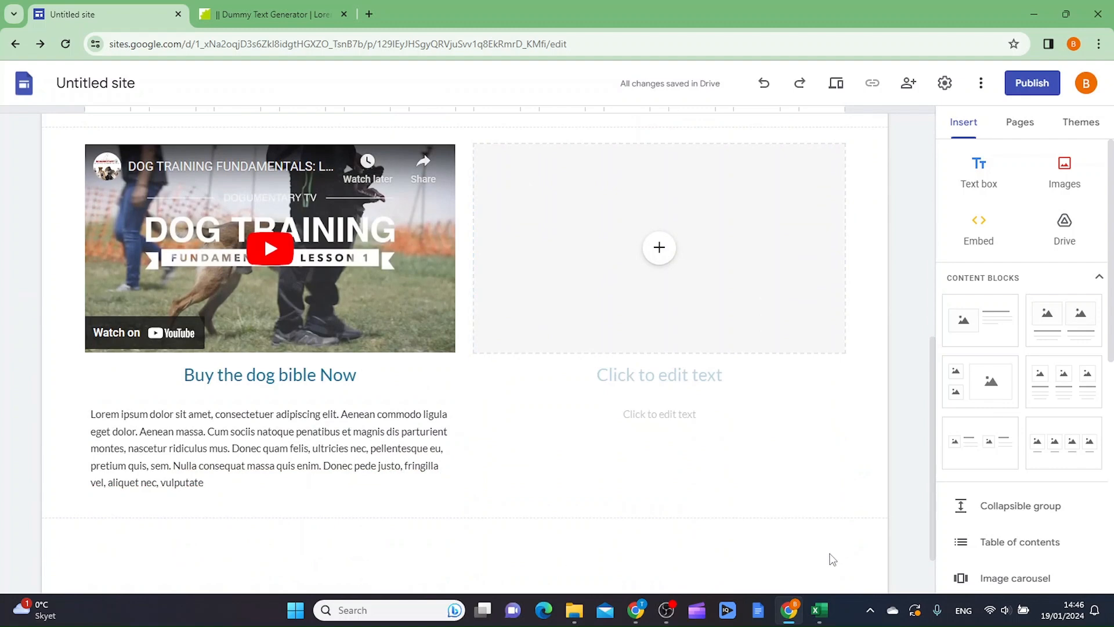
# Search Google Images for "dogtraining101" to fill the empty placeholder beside the video
pyautogui.click(660, 250)
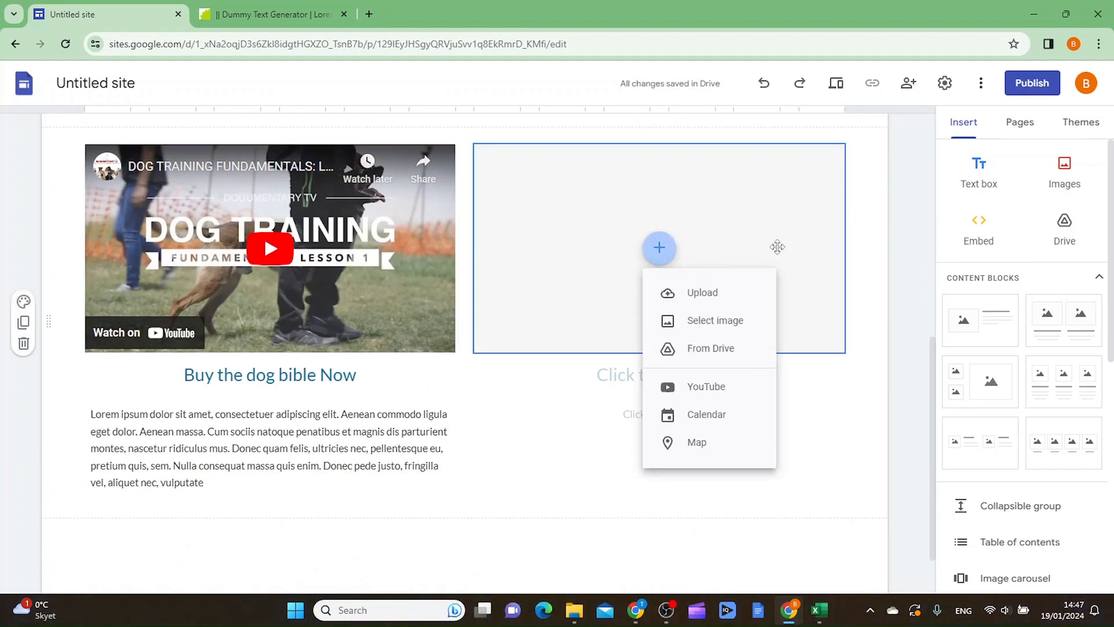
pyautogui.click(726, 335)
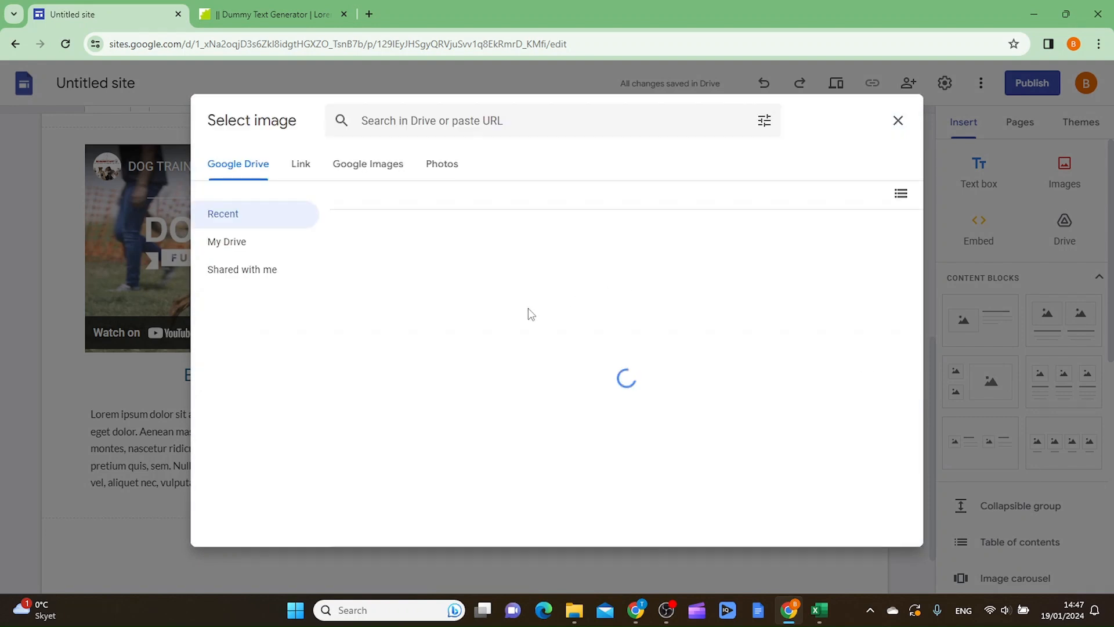
pyautogui.click(249, 272)
pyautogui.click(368, 164)
pyautogui.write('dogtraining101')
pyautogui.press('Return')
# Change the image search to "dogtraining" and insert the photo of a man holding a dog on a leash
pyautogui.click(350, 118)
pyautogui.press('BackSpace')
pyautogui.press('BackSpace')
pyautogui.press('BackSpace')
pyautogui.press('BackSpace')
pyautogui.write('g')
pyautogui.press('Return')
pyautogui.click(520, 406)
pyautogui.click(887, 526)
# Enter the heading "Get control of your dog!" under the photo and the left-aligned text "Buy The dog bible!" below it
pyautogui.click(704, 375)
pyautogui.write('Get control of your dog!')
pyautogui.click(692, 435)
pyautogui.write('Buy The dog bible!')
pyautogui.click(766, 373)
pyautogui.click(763, 409)
pyautogui.click(700, 474)
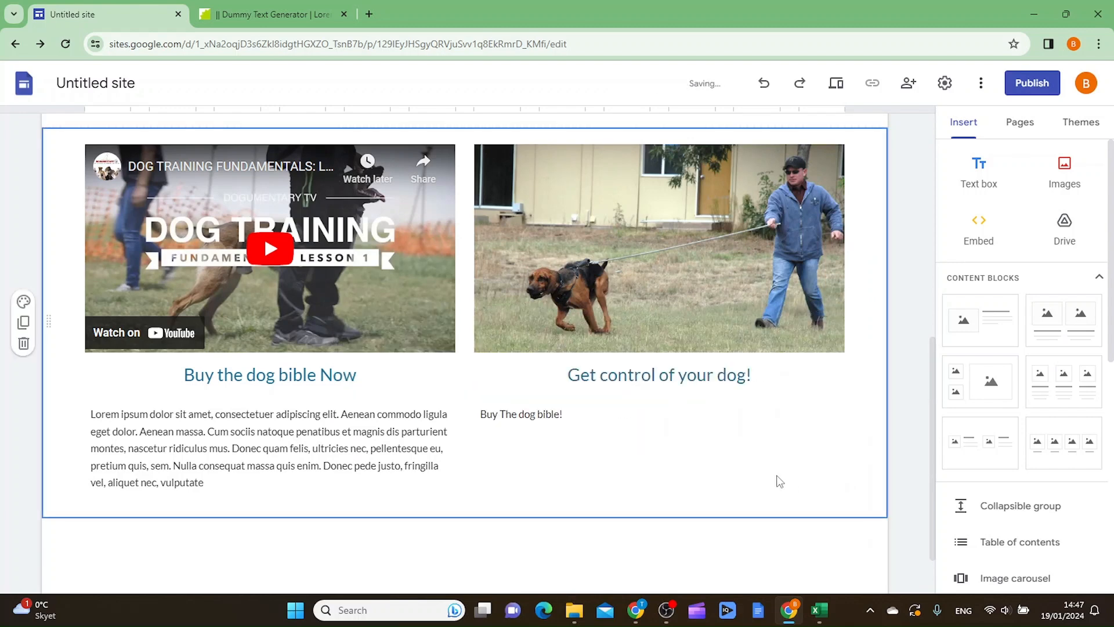
# Insert a "Buy Now" button linked to "dog bible" below the video and photo block and stretch it to full width
pyautogui.scroll(-1, 793, 487)
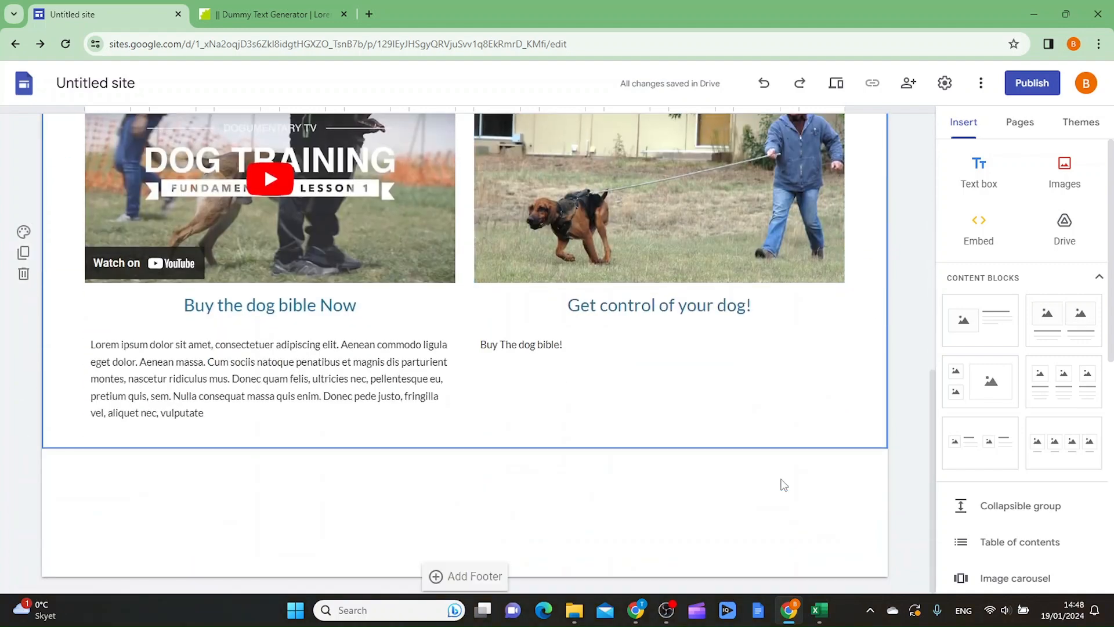
pyautogui.scroll(-8, 1086, 522)
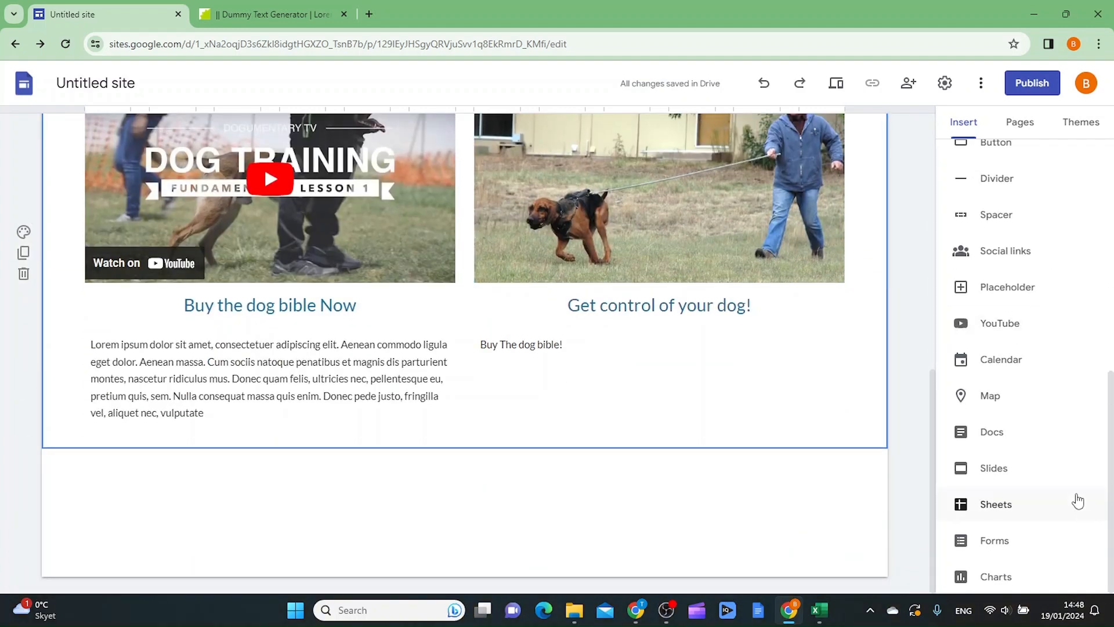
pyautogui.scroll(3, 1022, 302)
pyautogui.click(994, 282)
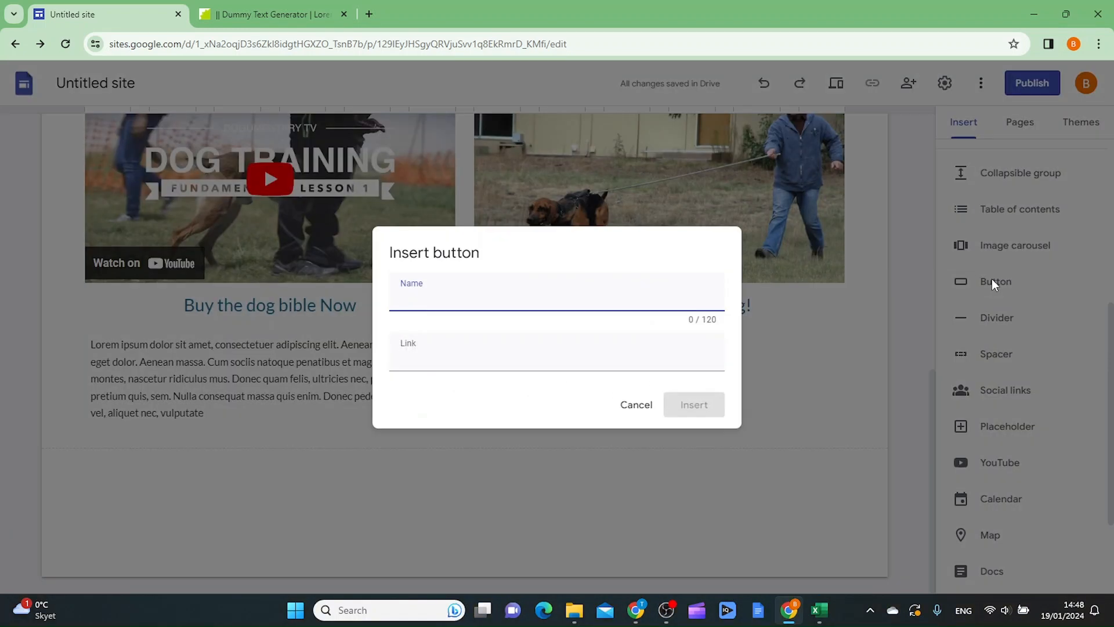
pyautogui.press('Tab')
pyautogui.write('dog bible')
pyautogui.click(690, 406)
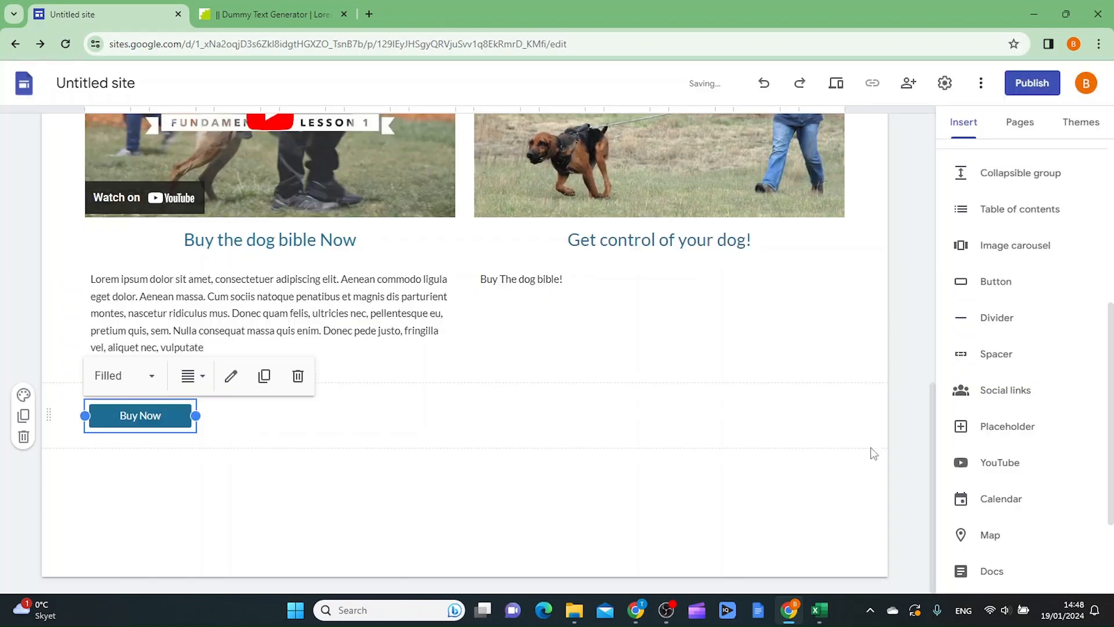
pyautogui.click(190, 376)
pyautogui.click(188, 516)
pyautogui.scroll(8, 799, 545)
pyautogui.scroll(-7, 800, 558)
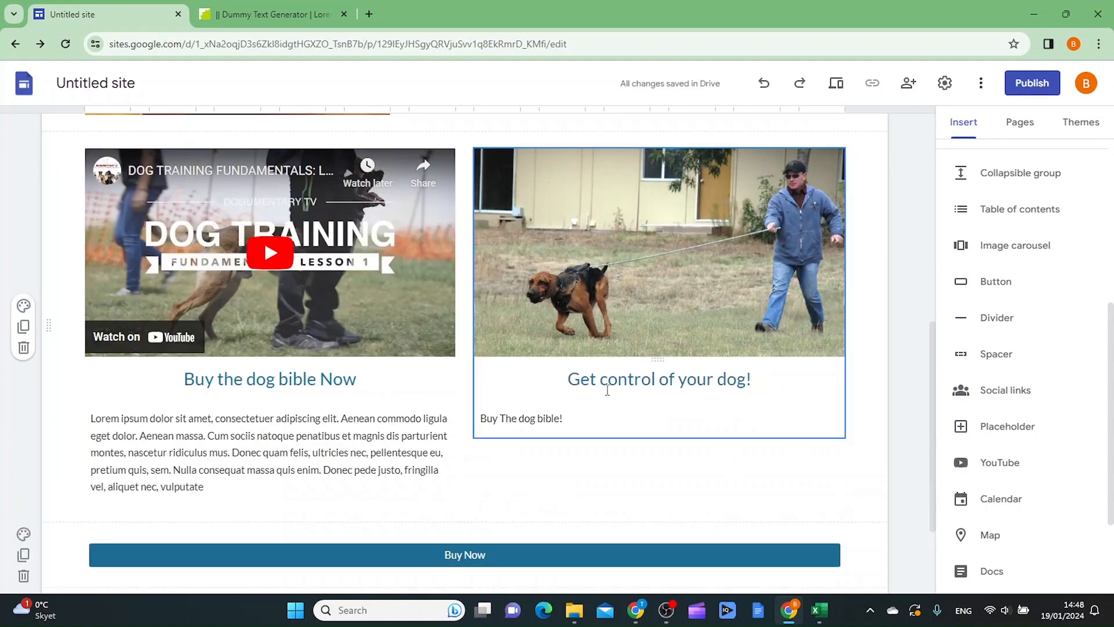
pyautogui.scroll(7, 720, 443)
pyautogui.scroll(-3, 720, 443)
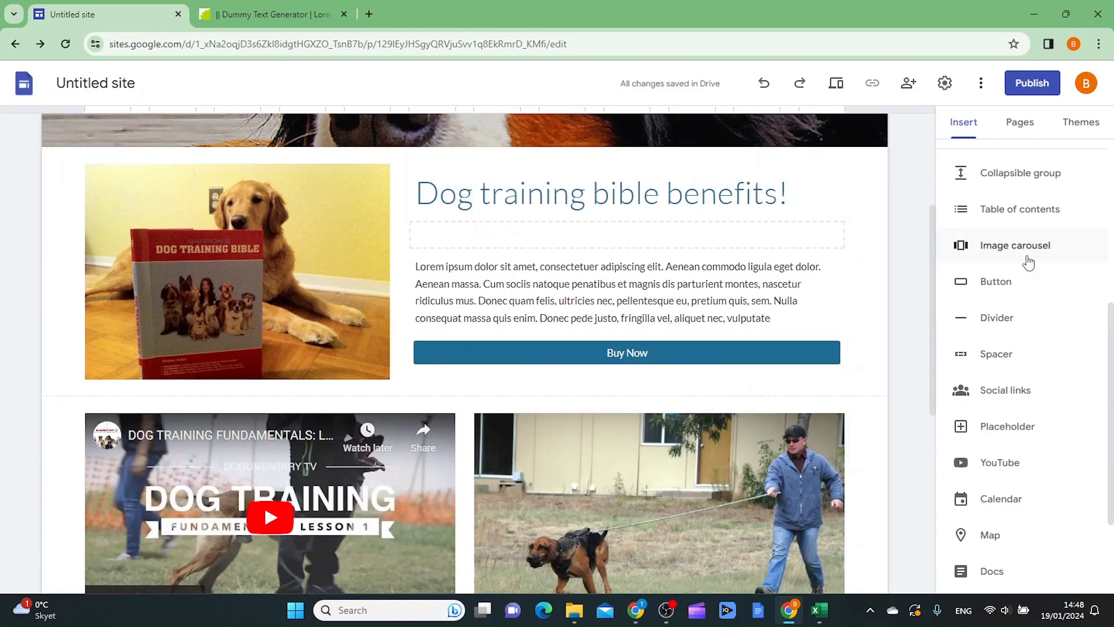
pyautogui.click(833, 185)
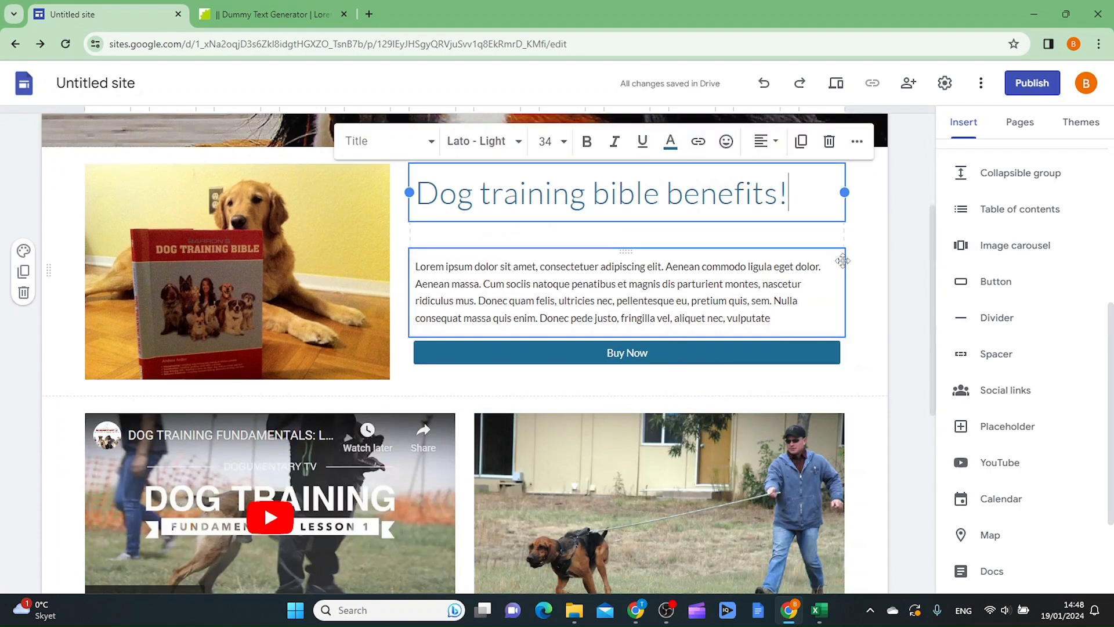
pyautogui.click(857, 169)
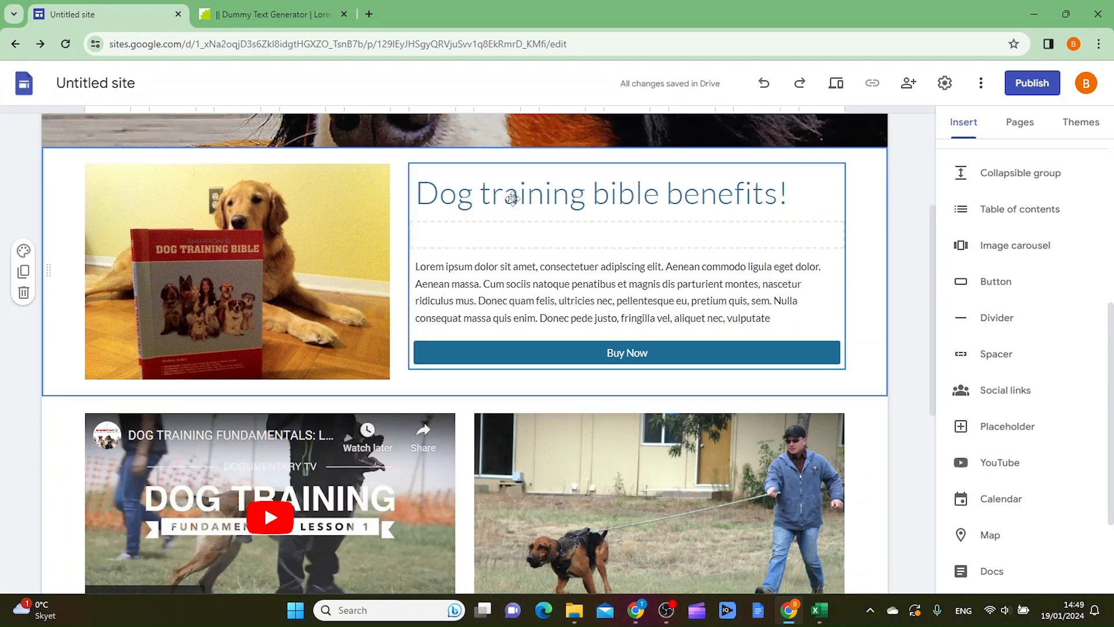
# Apply section colour Style 3 to the "Dog training bible benefits!" section
pyautogui.click(24, 251)
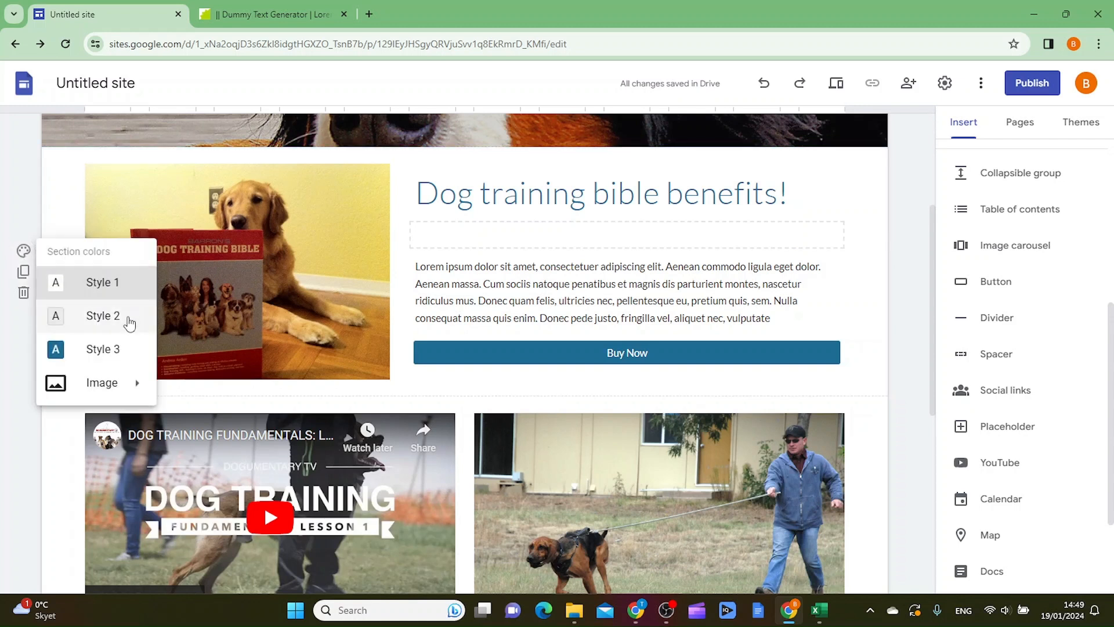
pyautogui.click(105, 357)
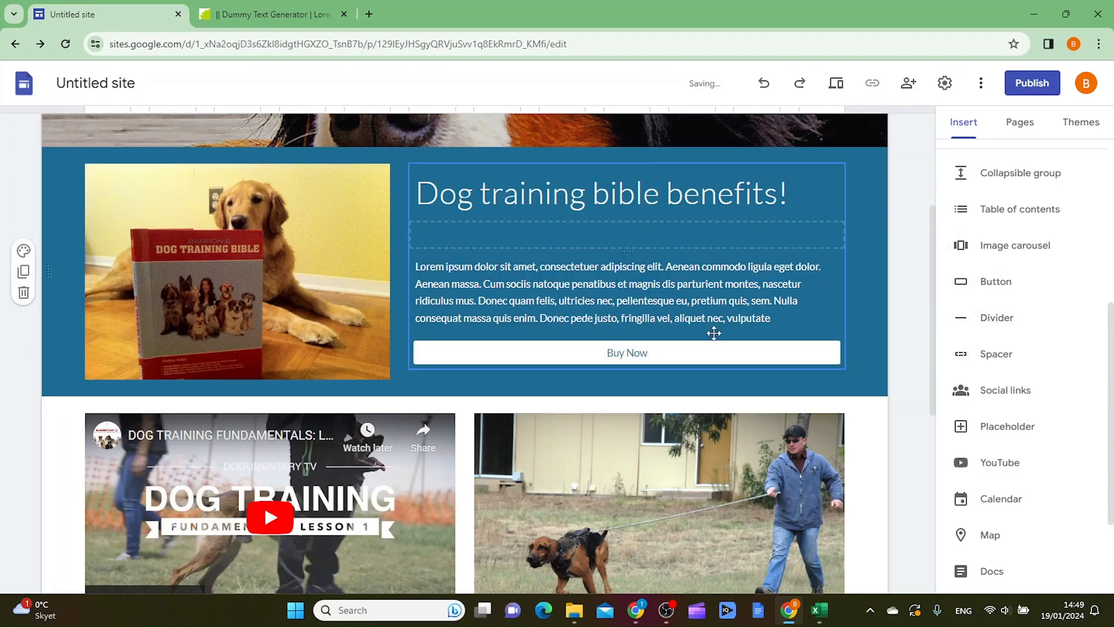
pyautogui.scroll(-7, 714, 333)
pyautogui.scroll(4, 824, 432)
pyautogui.scroll(4, 824, 431)
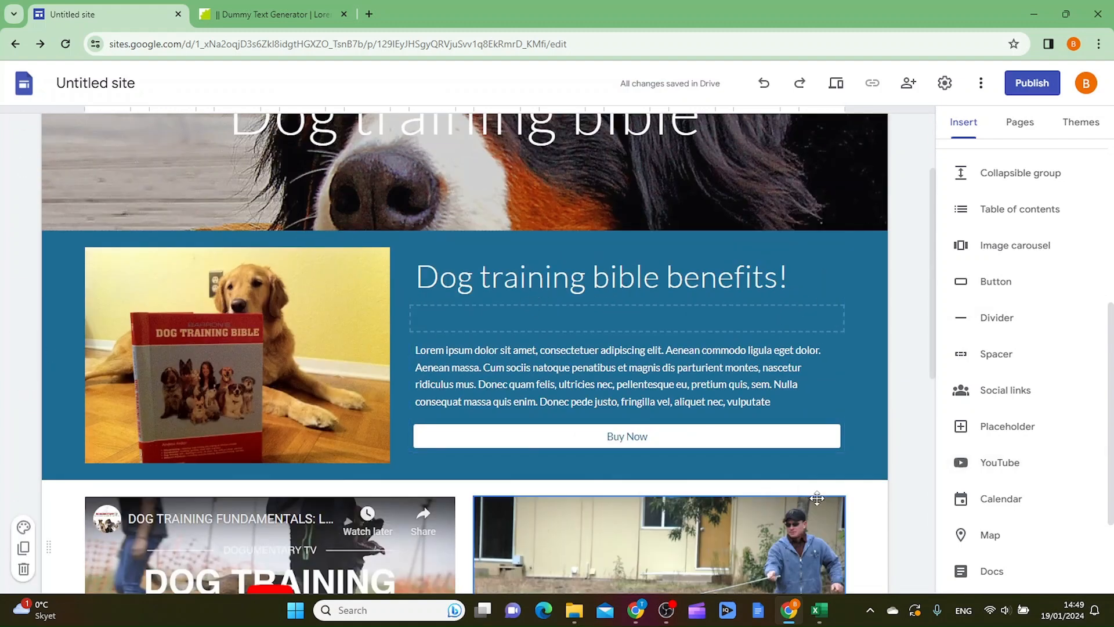
pyautogui.scroll(2, 912, 235)
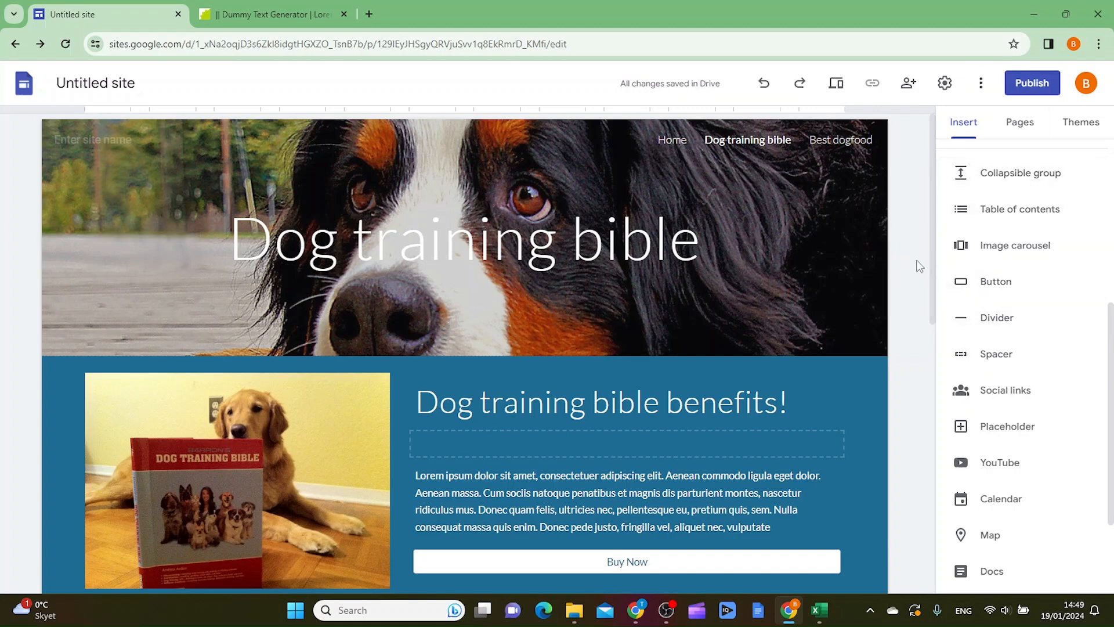
# Try the Level theme on the site, switch to the Impression theme, and review the restyled page
pyautogui.click(1083, 123)
pyautogui.scroll(-1, 1092, 405)
pyautogui.scroll(-2, 1092, 405)
pyautogui.scroll(3, 1086, 377)
pyautogui.scroll(-4, 1065, 295)
pyautogui.scroll(-1, 1066, 295)
pyautogui.scroll(1, 1066, 441)
pyautogui.scroll(-1, 1062, 441)
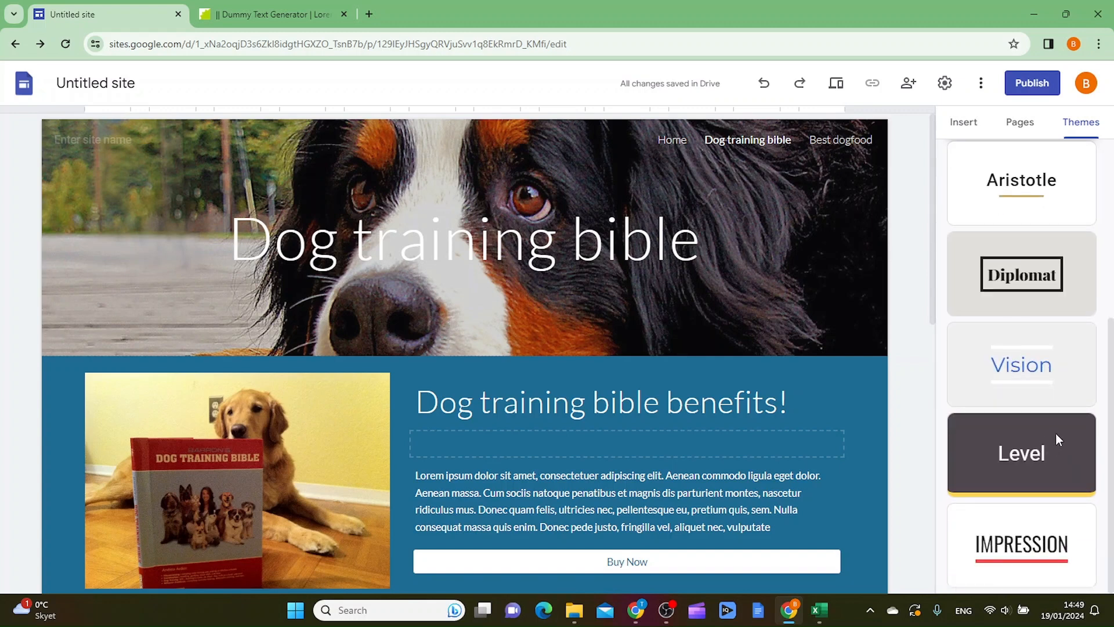
pyautogui.click(1055, 441)
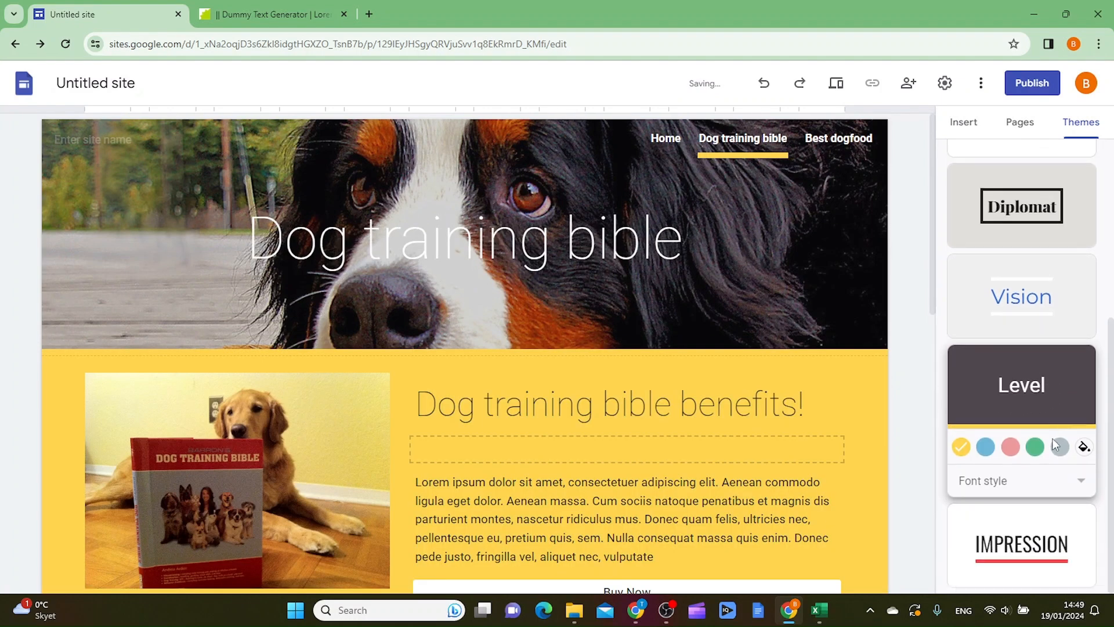
pyautogui.click(1086, 567)
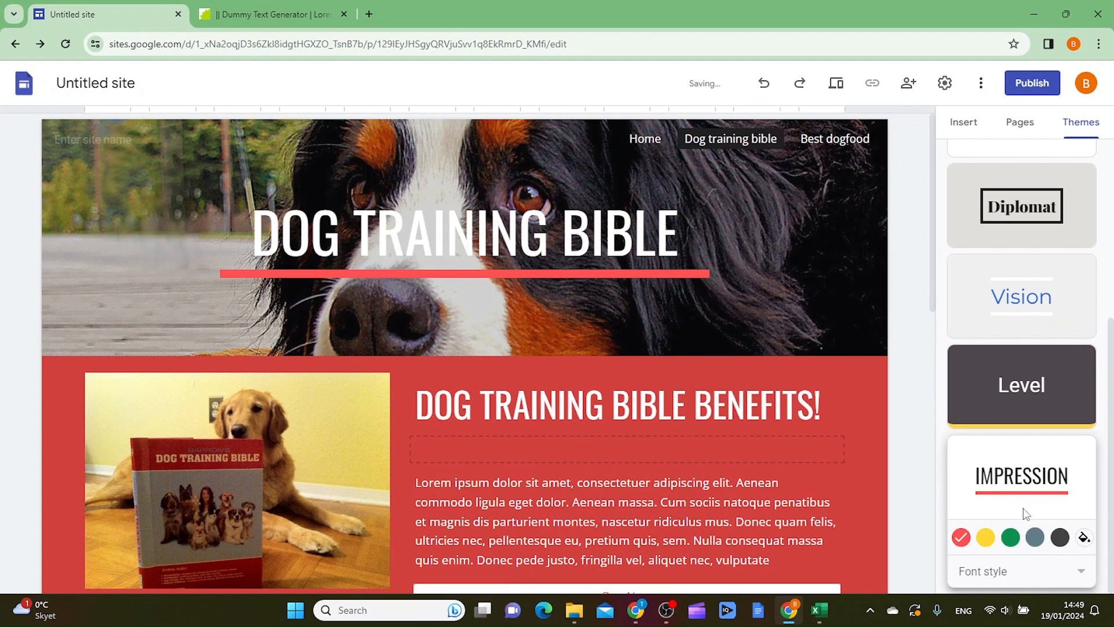
pyautogui.scroll(-10, 894, 471)
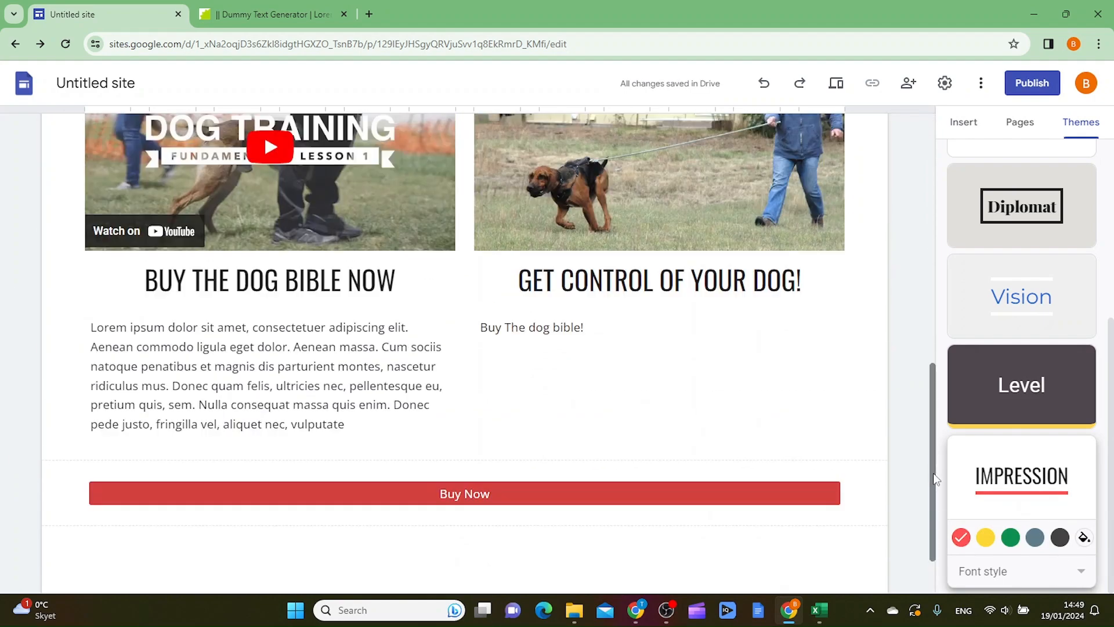
pyautogui.scroll(7, 928, 473)
pyautogui.scroll(3, 923, 406)
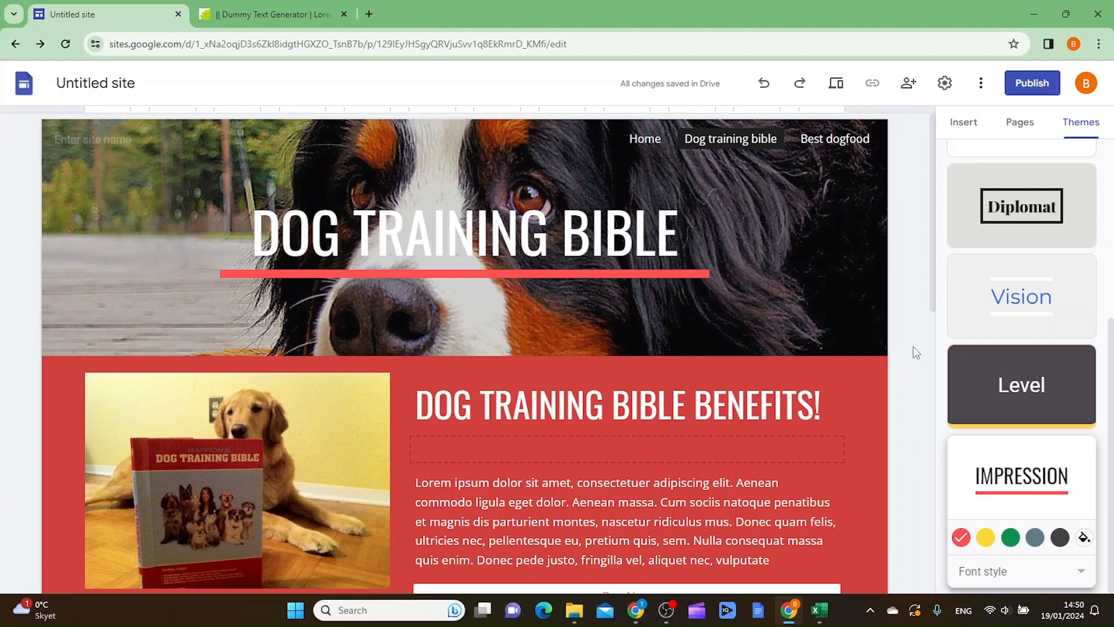
pyautogui.scroll(-10, 914, 355)
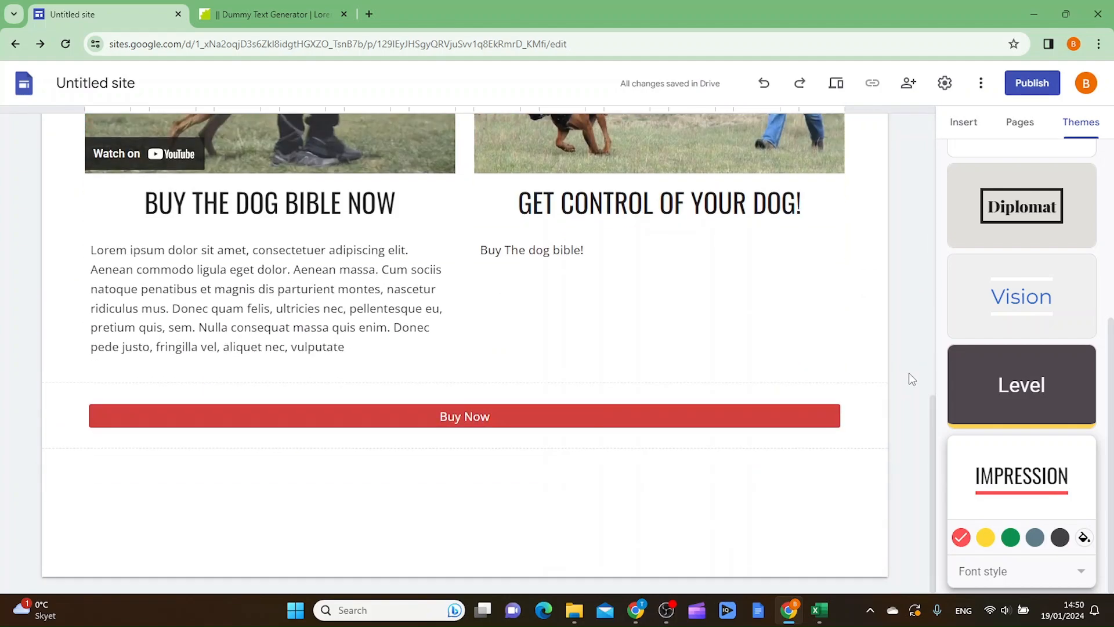
pyautogui.scroll(10, 912, 380)
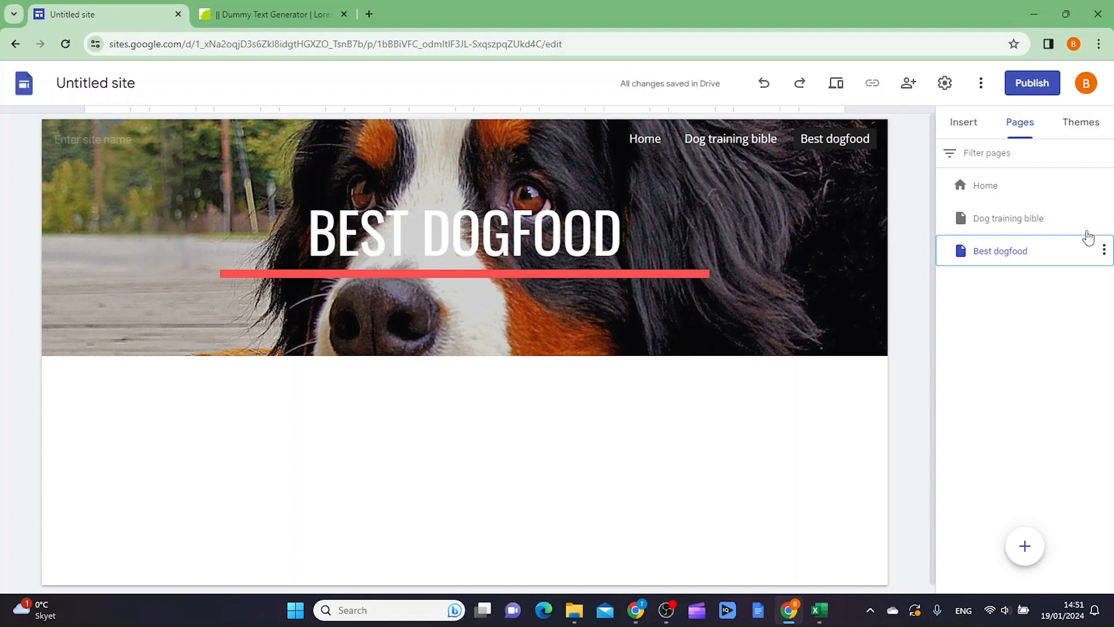
# Add a new page named "About Me" to the site
pyautogui.click(971, 127)
pyautogui.click(1020, 123)
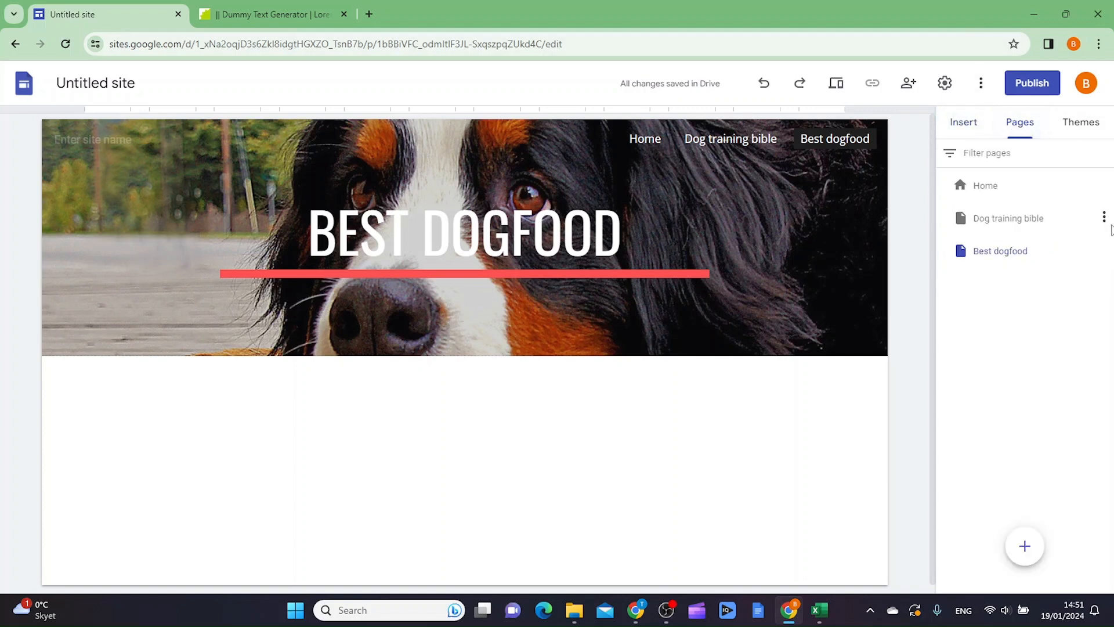
pyautogui.click(1025, 546)
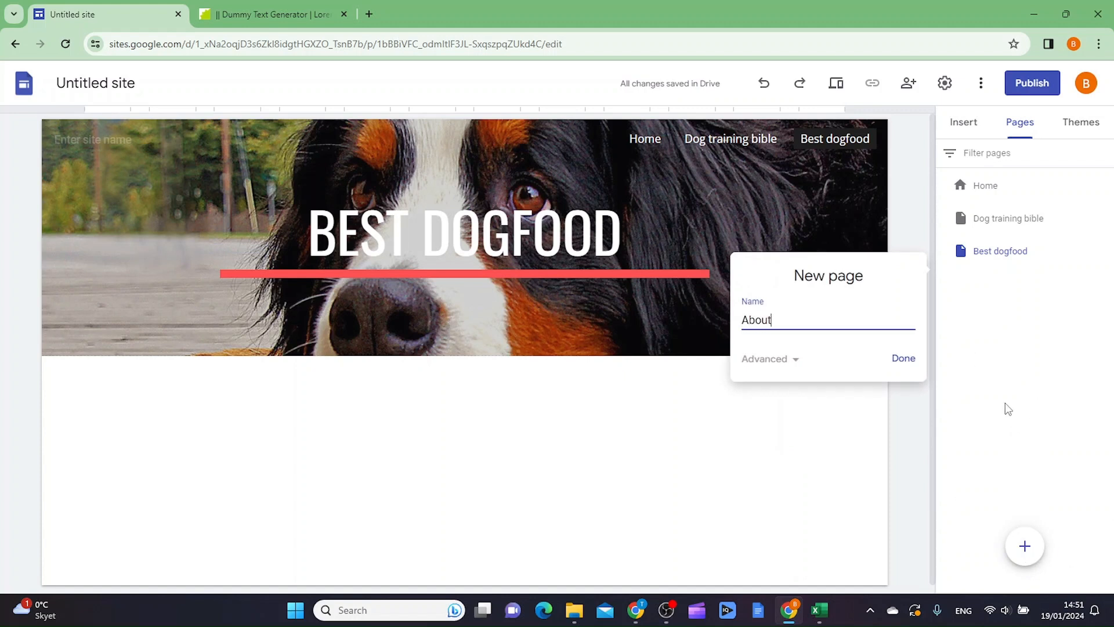
pyautogui.write('About Me')
pyautogui.click(904, 358)
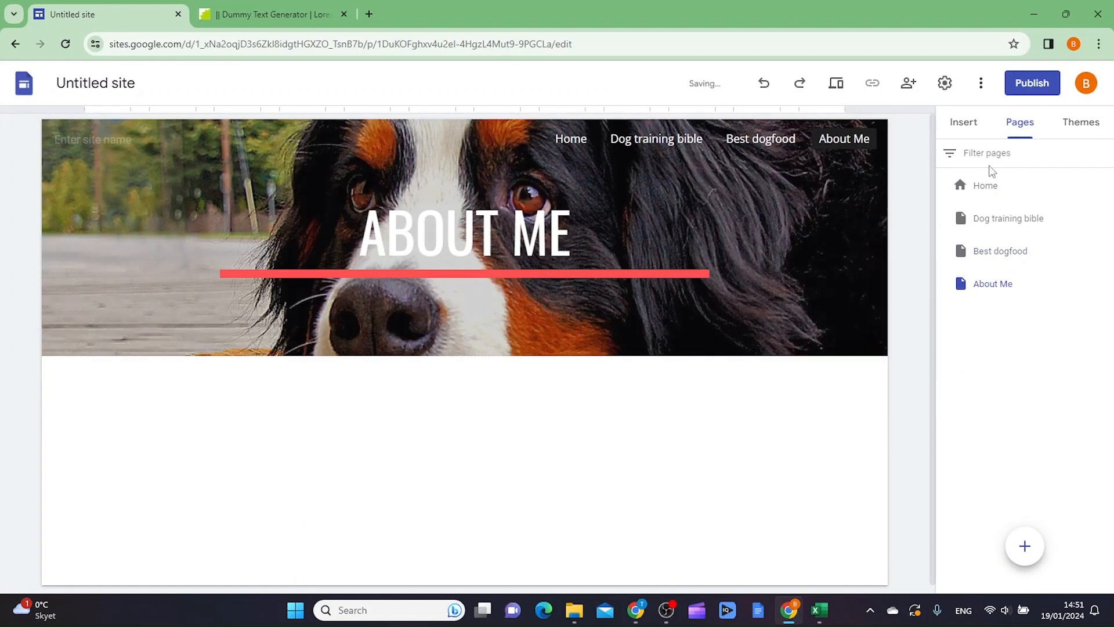
# Insert a Heading-style text box reading "ABOUT DOG TRAINING 101" below the About Me page header
pyautogui.click(965, 124)
pyautogui.scroll(-2, 1067, 399)
pyautogui.scroll(7, 1062, 372)
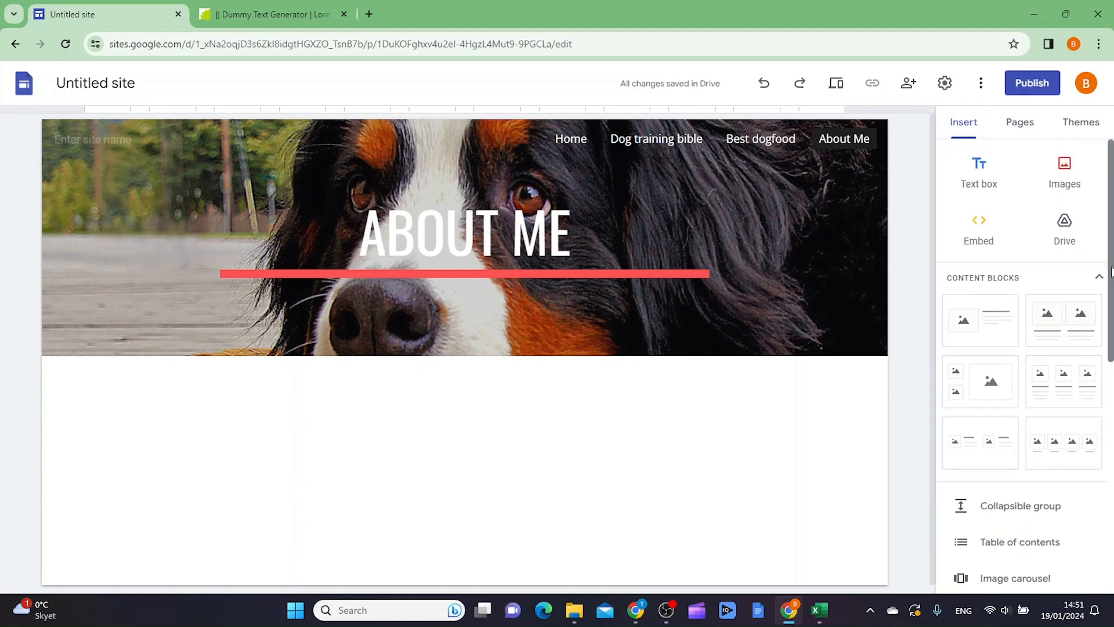
pyautogui.click(982, 176)
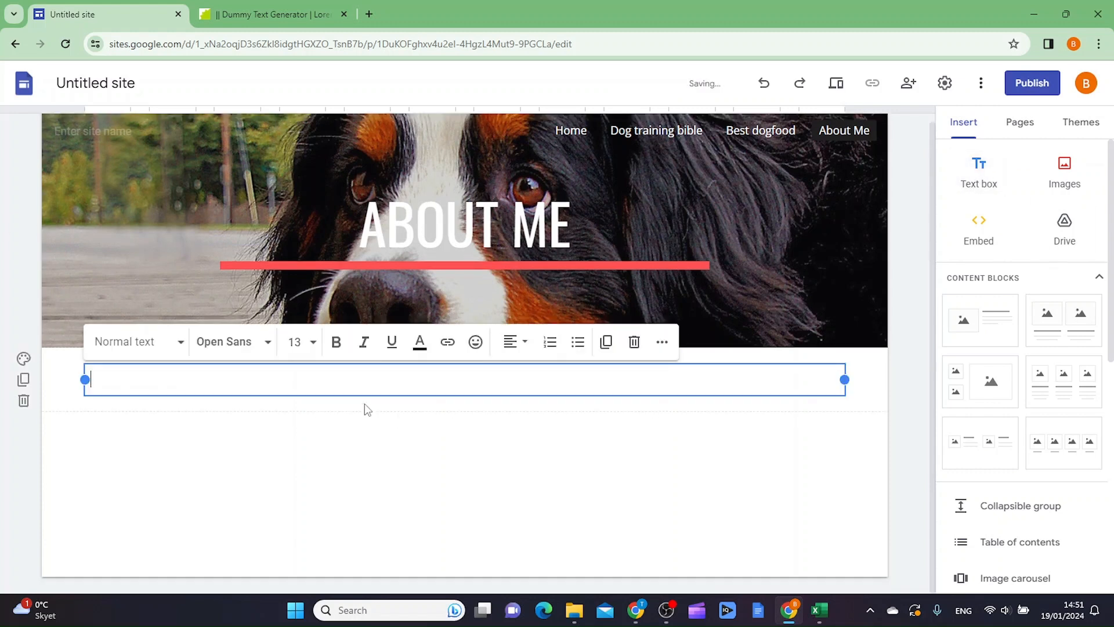
pyautogui.click(172, 351)
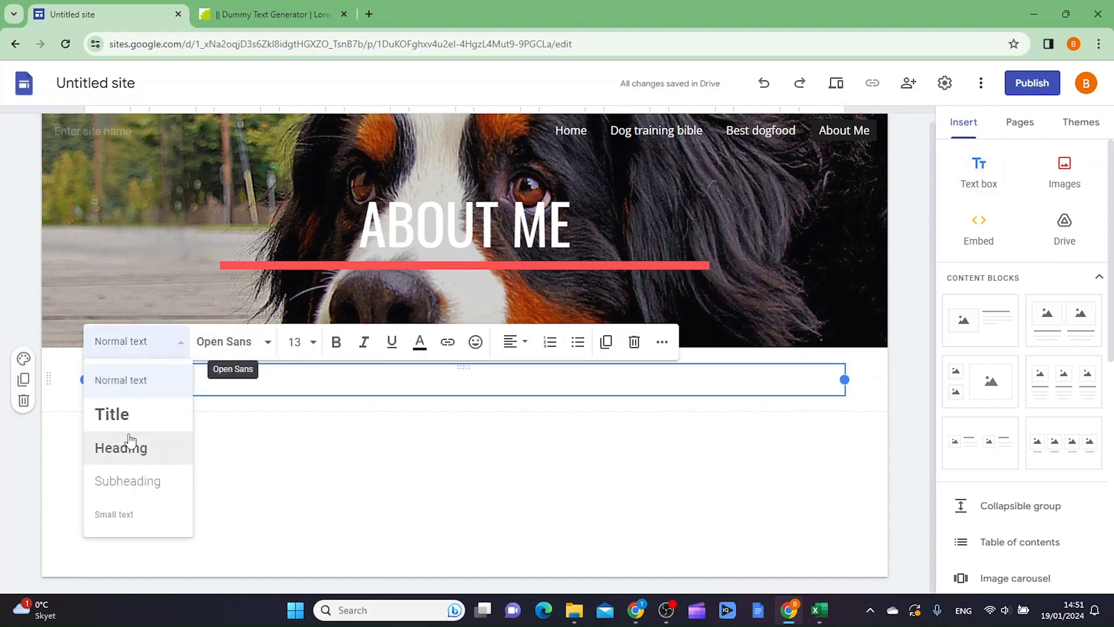
pyautogui.click(115, 447)
pyautogui.write('ABOUT DOG TRAINING 101')
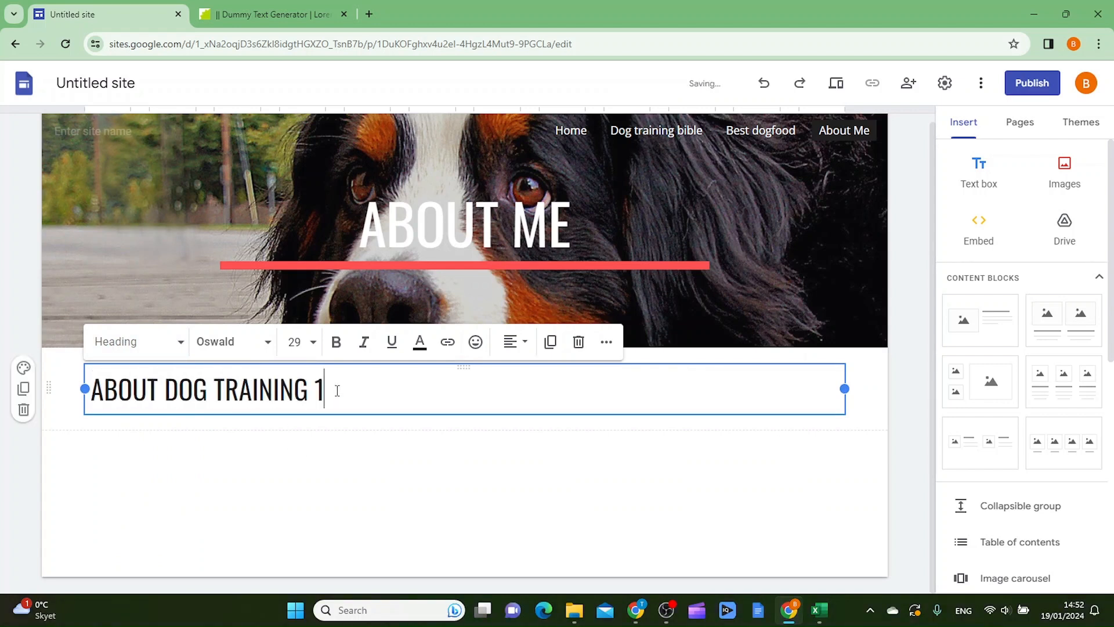
pyautogui.click(347, 467)
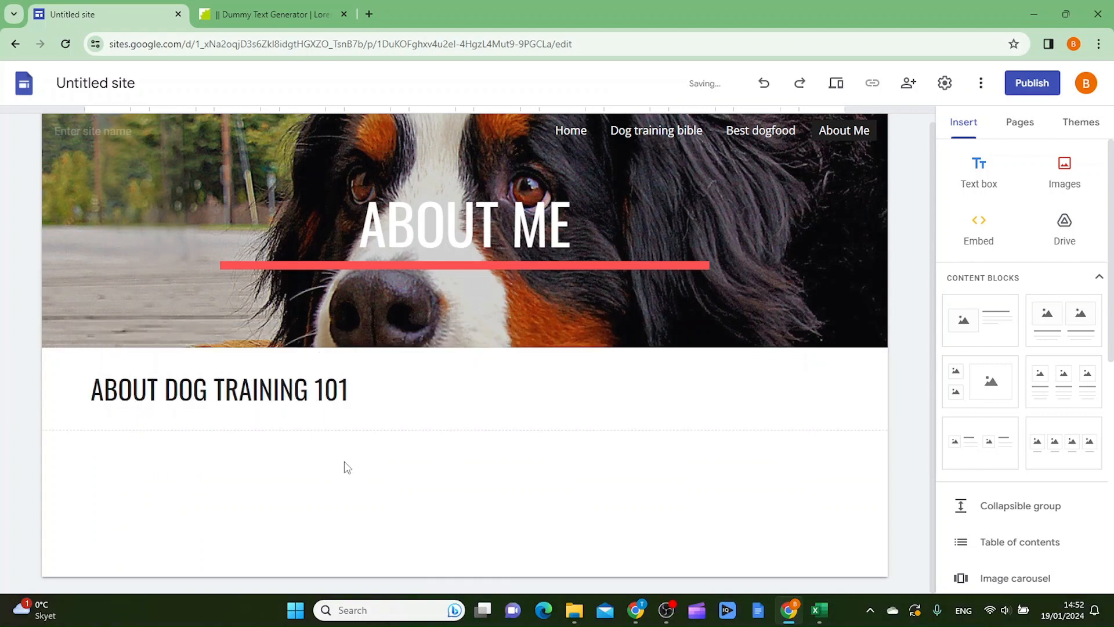
# Search Google Images for "dog training" and insert the photo of a man playing tug with a dog in a field
pyautogui.click(1070, 181)
pyautogui.click(1071, 262)
pyautogui.click(374, 162)
pyautogui.write('dog training')
pyautogui.press('Return')
pyautogui.scroll(-1, 512, 306)
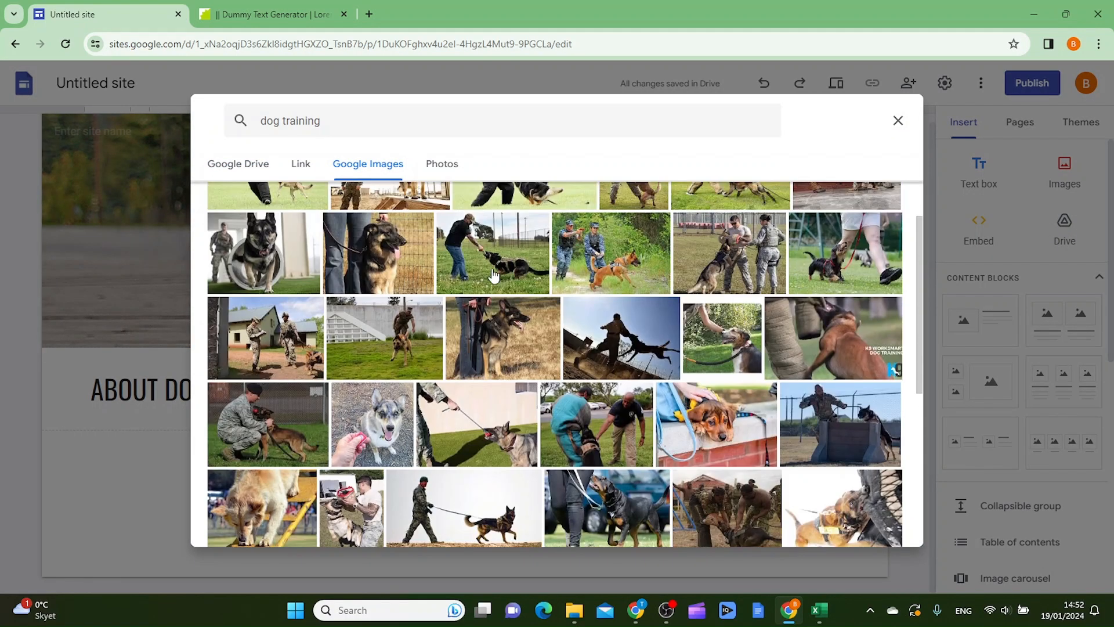
pyautogui.click(496, 255)
pyautogui.click(890, 525)
pyautogui.scroll(-2, 314, 400)
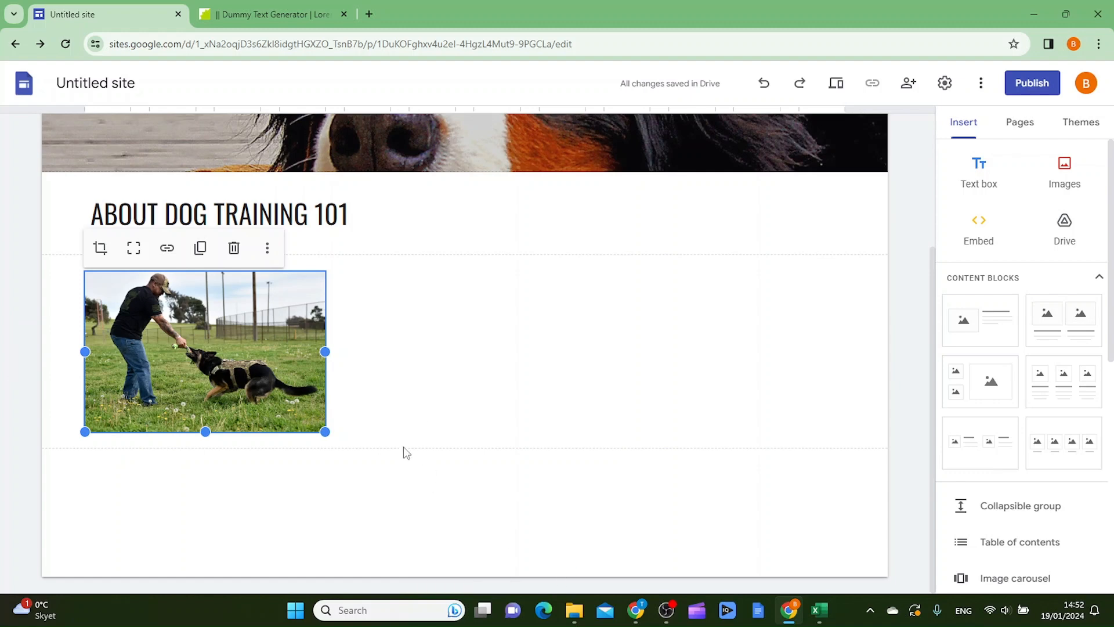
# Enlarge the photo to about two-thirds of the page width and shift it within its frame to show the man's whole head
pyautogui.moveTo(325, 432); pyautogui.dragTo(652, 604)
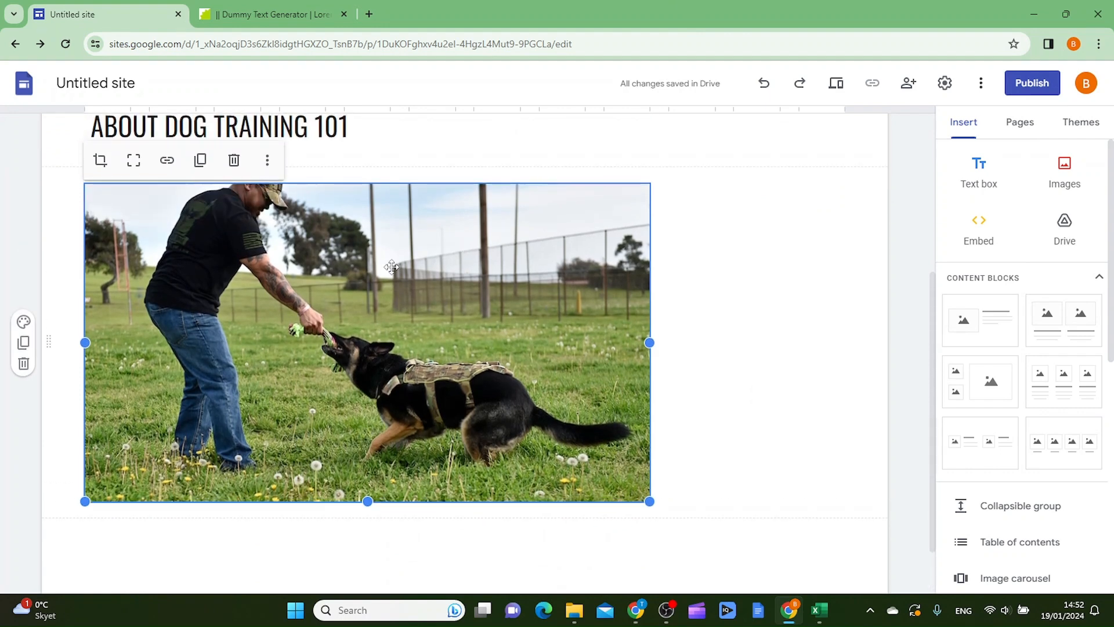
pyautogui.doubleClick(392, 266)
pyautogui.moveTo(392, 267); pyautogui.dragTo(393, 305)
pyautogui.click(843, 295)
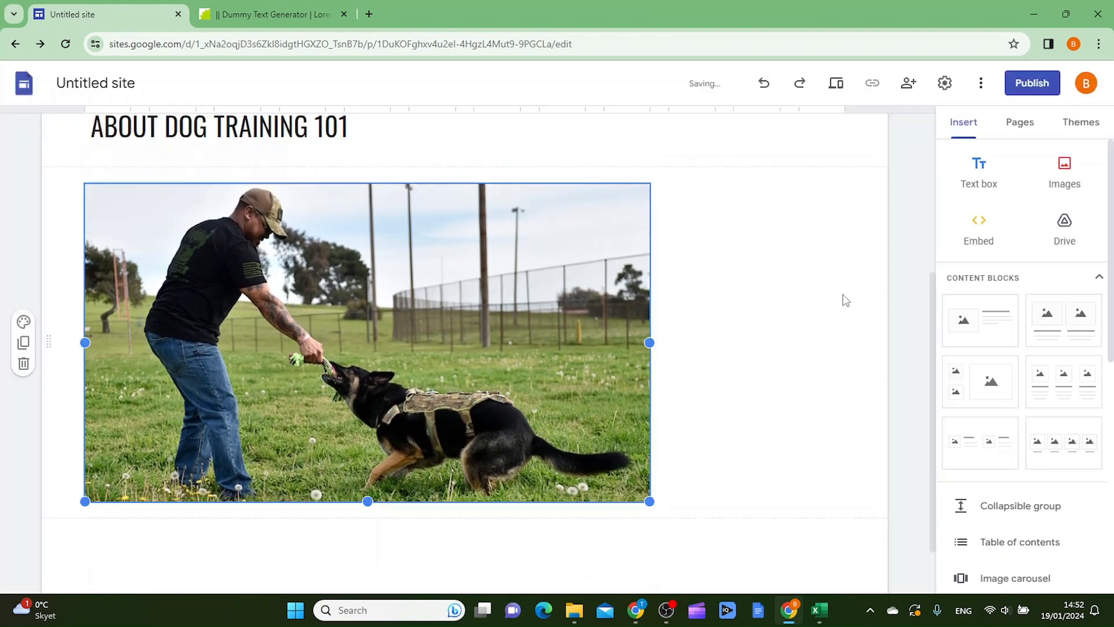
# Centre the photo on the page and enlarge it further below the heading
pyautogui.click(837, 304)
pyautogui.scroll(4, 834, 339)
pyautogui.scroll(-2, 772, 377)
pyautogui.scroll(-3, 759, 385)
pyautogui.click(399, 297)
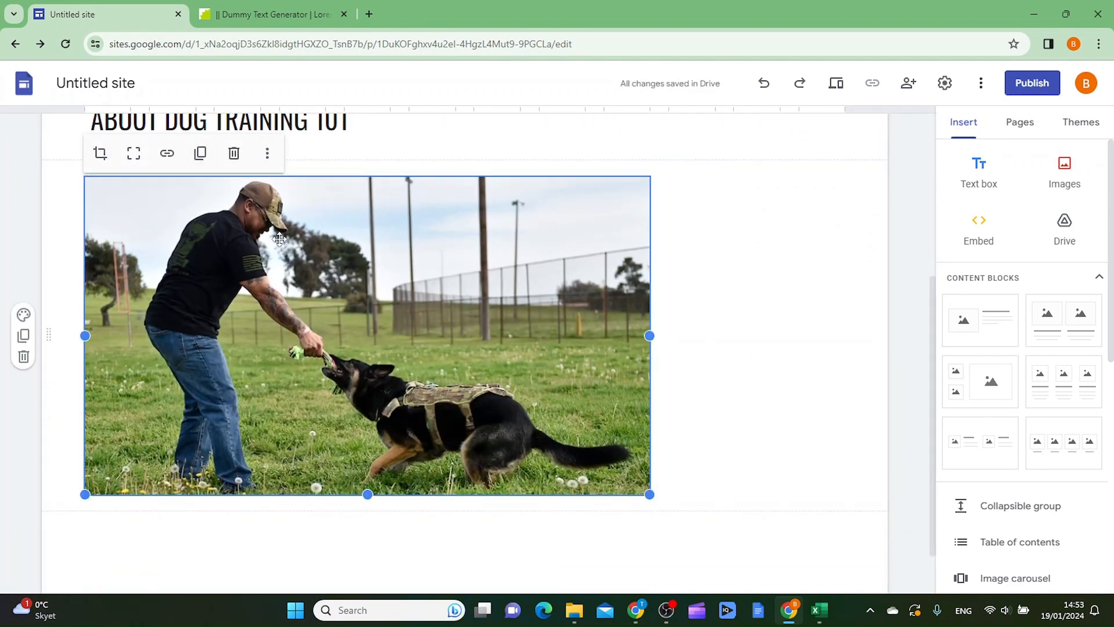
pyautogui.click(268, 155)
pyautogui.moveTo(410, 299); pyautogui.dragTo(433, 292)
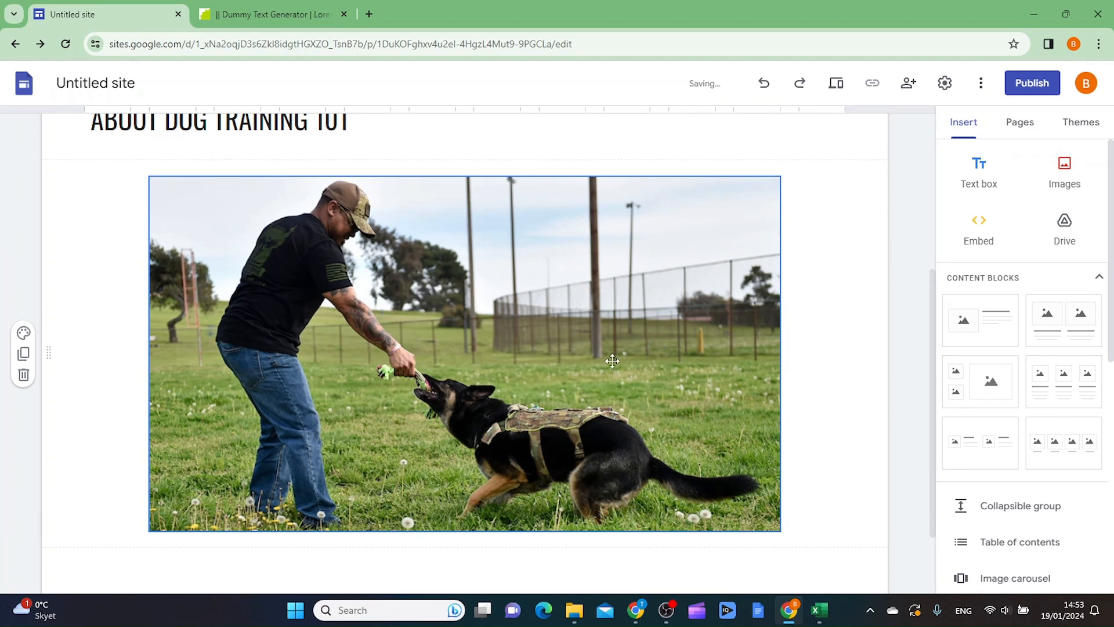
# Centre-align the heading "ABOUT DOG TRAINING 101"
pyautogui.scroll(5, 629, 361)
pyautogui.click(325, 398)
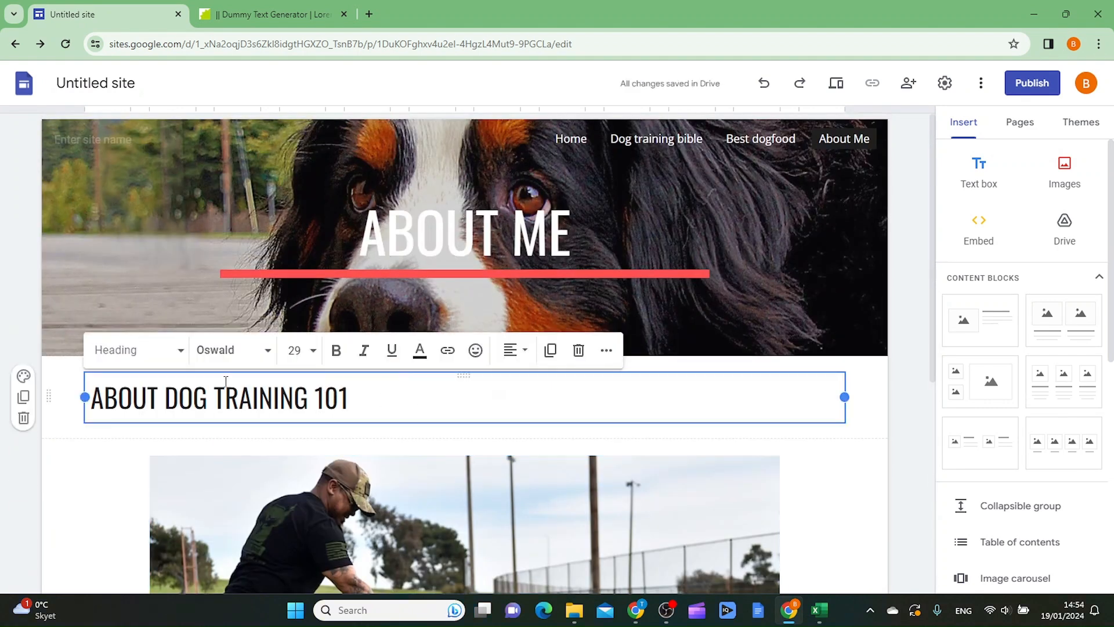
pyautogui.click(526, 355)
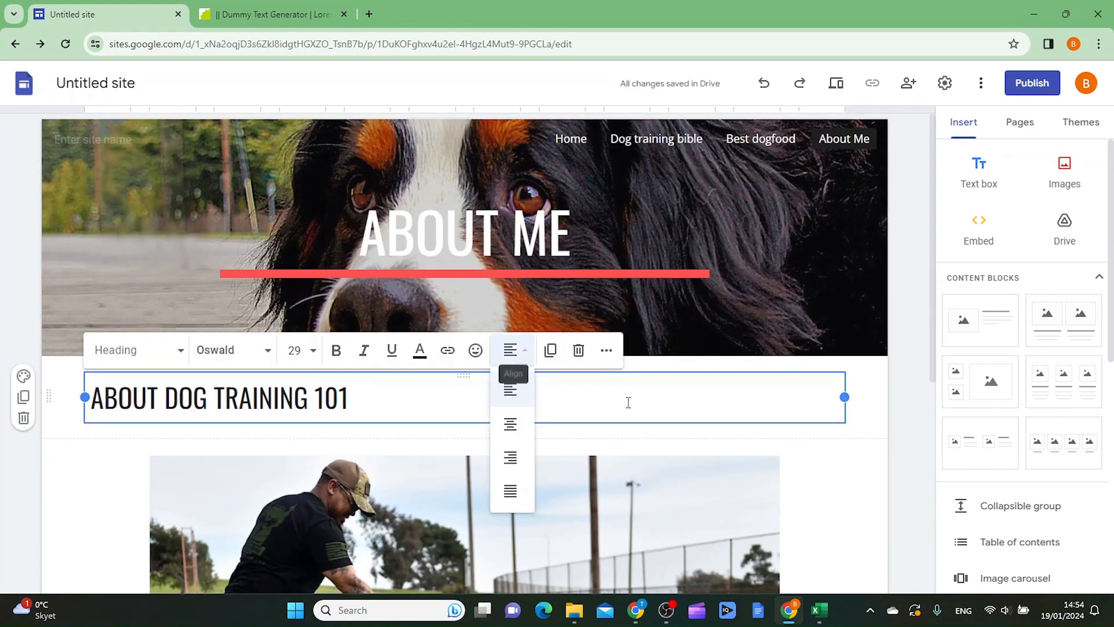
pyautogui.click(518, 428)
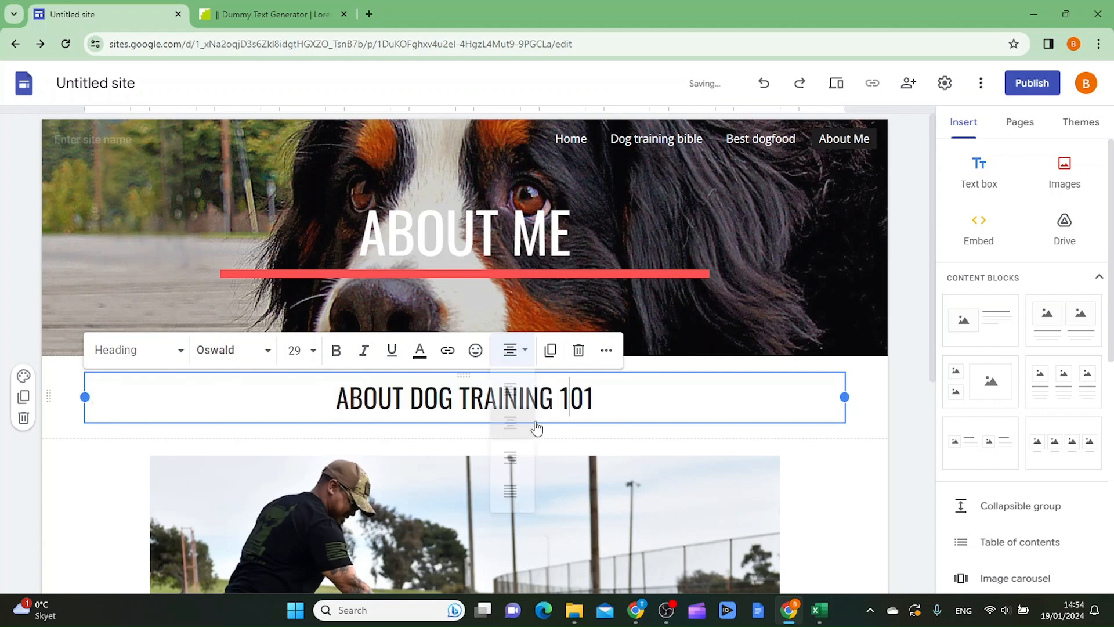
pyautogui.scroll(-4, 1077, 452)
pyautogui.scroll(4, 1068, 371)
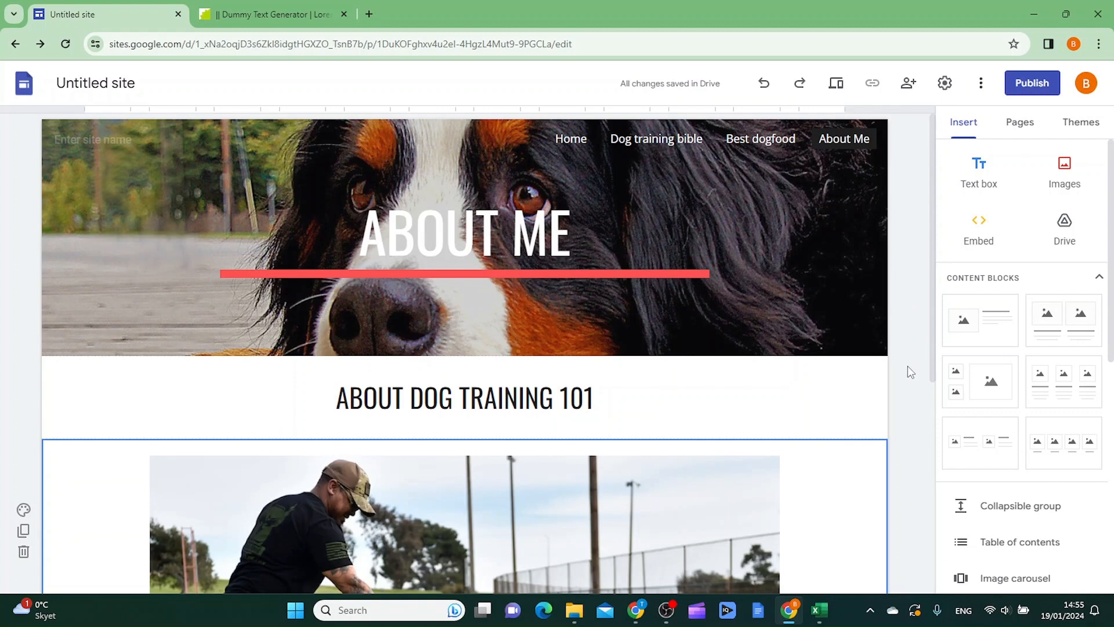
# Insert a text box, move it below the photo, and fill it with the long Lorem ipsum paragraph
pyautogui.click(980, 182)
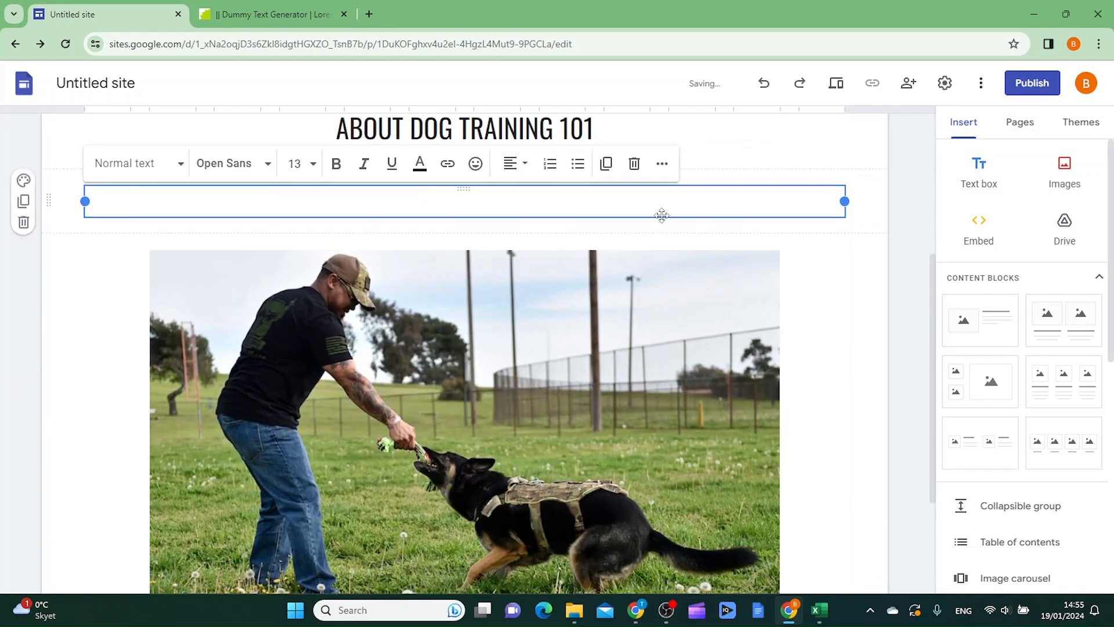
pyautogui.moveTo(635, 209); pyautogui.dragTo(211, 469)
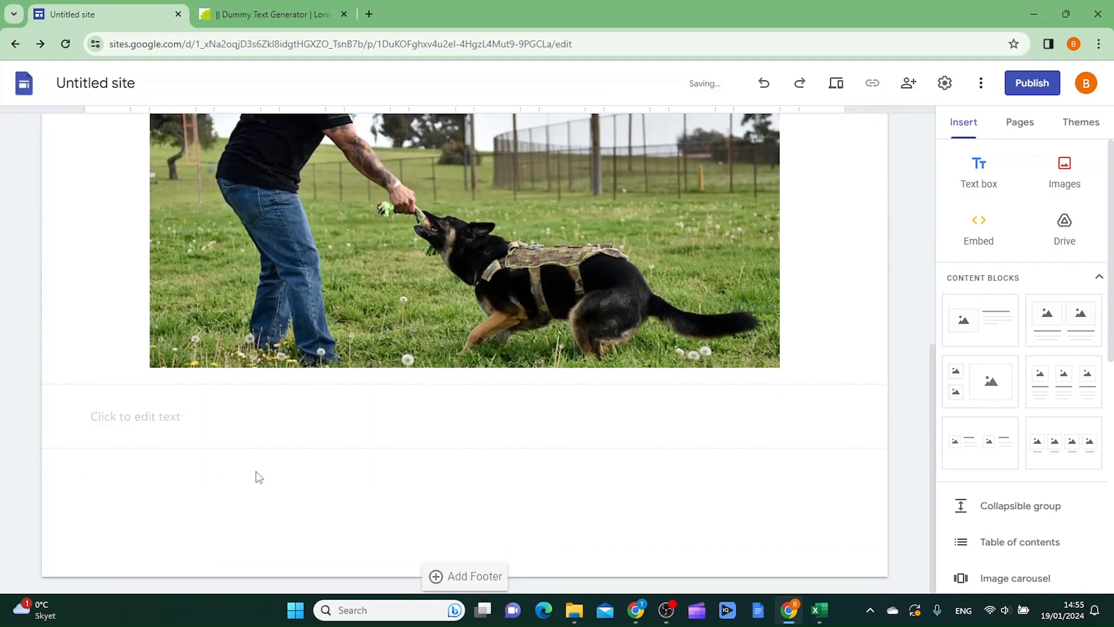
pyautogui.click(140, 414)
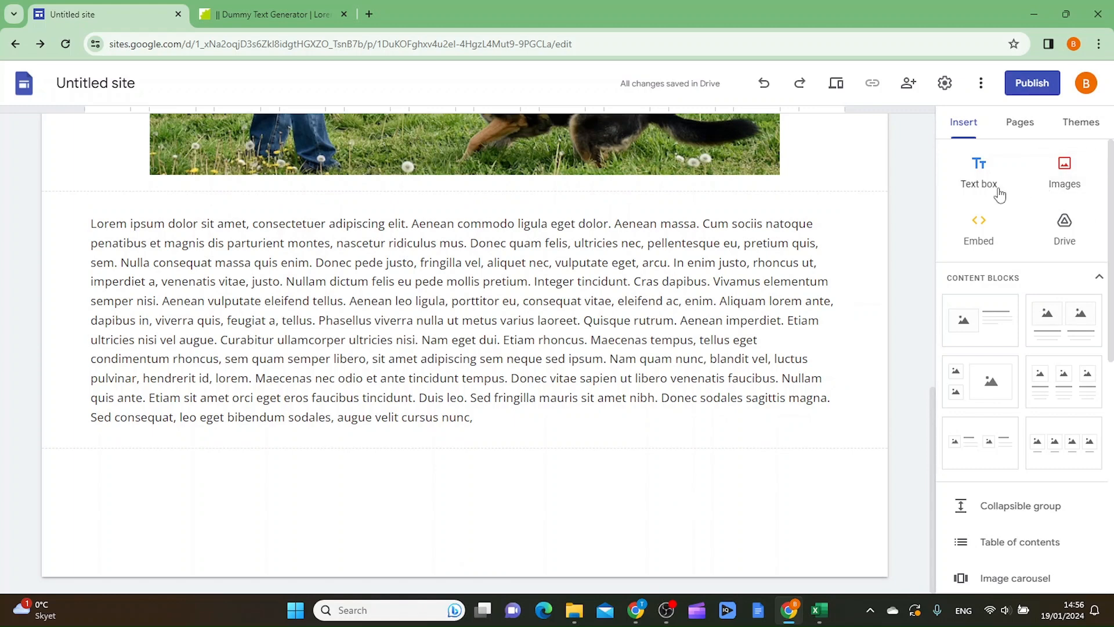
# Insert a text box below the Lorem ipsum paragraph, in Heading style, reading "CONTACT US AT SOCIAL MEDIA"
pyautogui.click(982, 181)
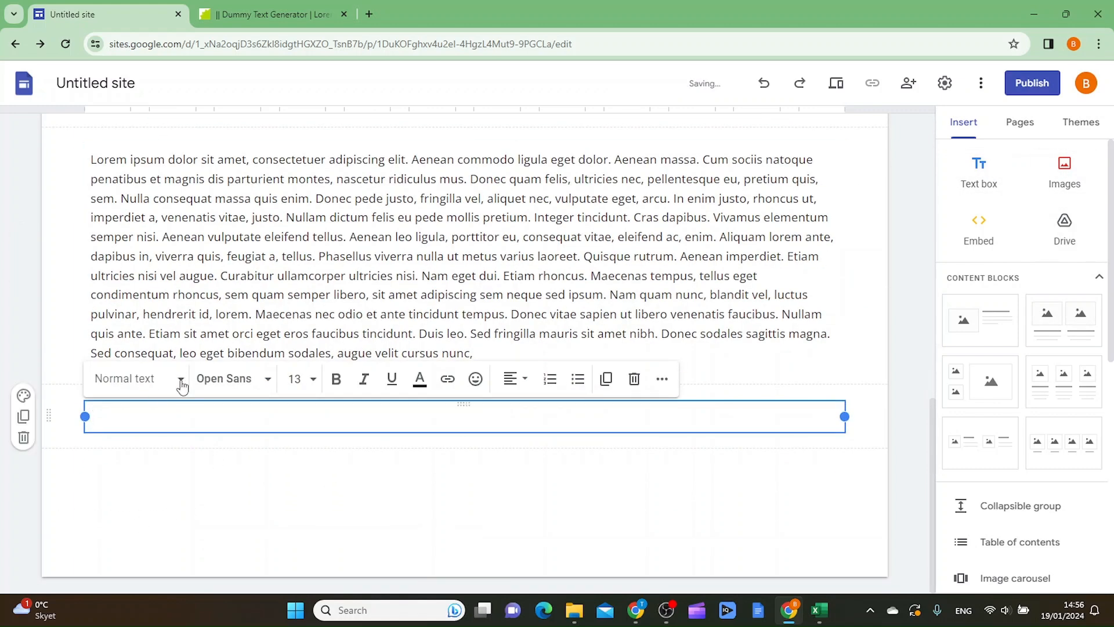
pyautogui.click(145, 380)
pyautogui.click(137, 486)
pyautogui.write('CONTACT')
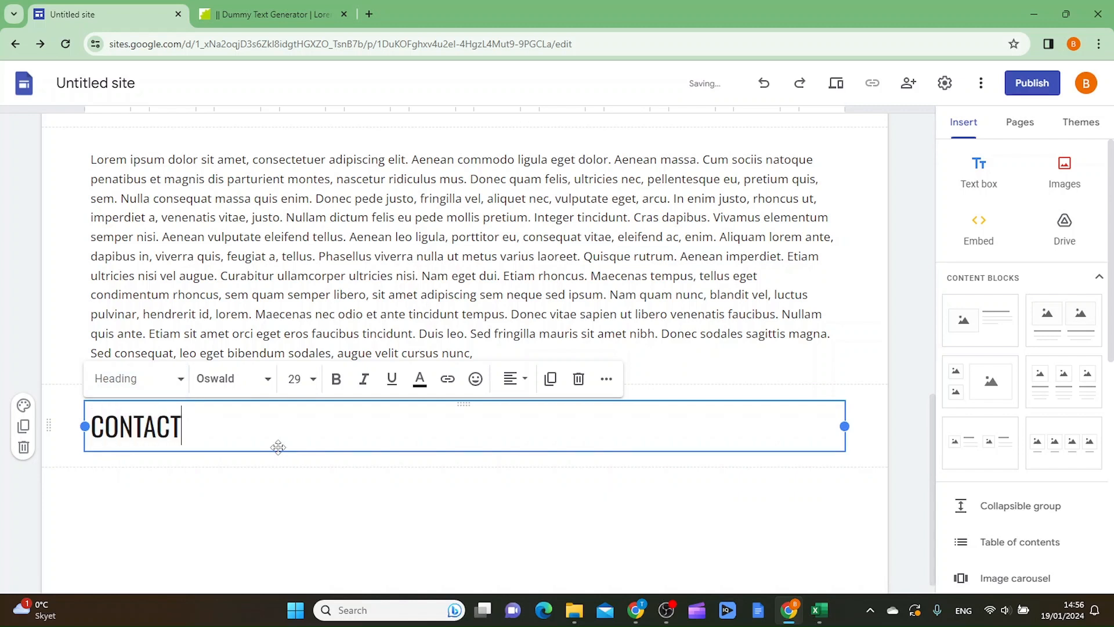
pyautogui.write(' US AT S')
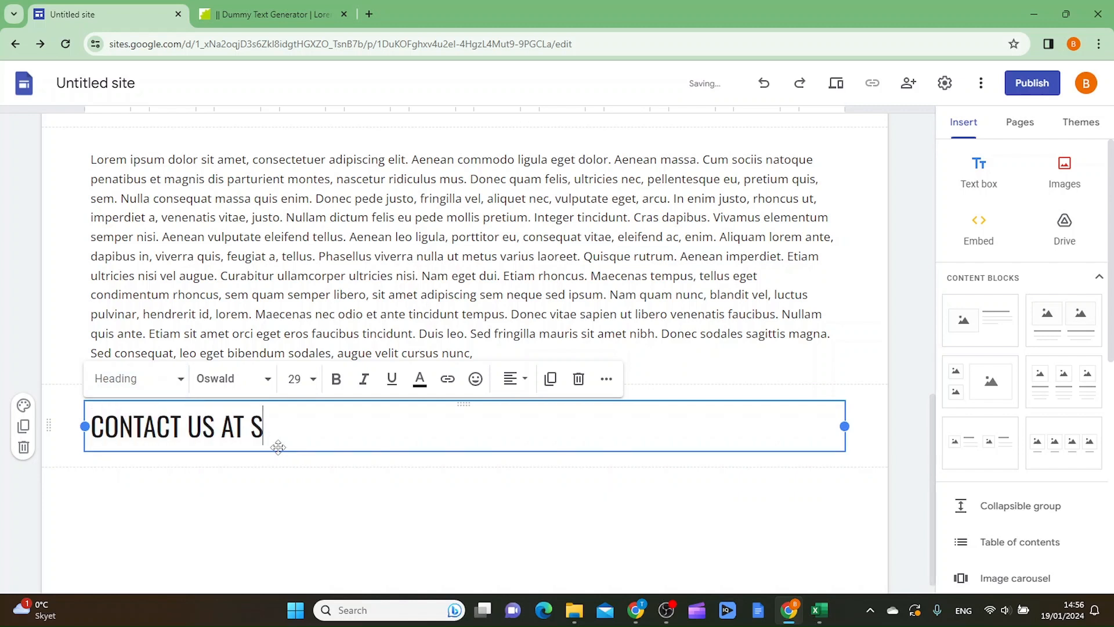
pyautogui.write('OCIAL MEDIA')
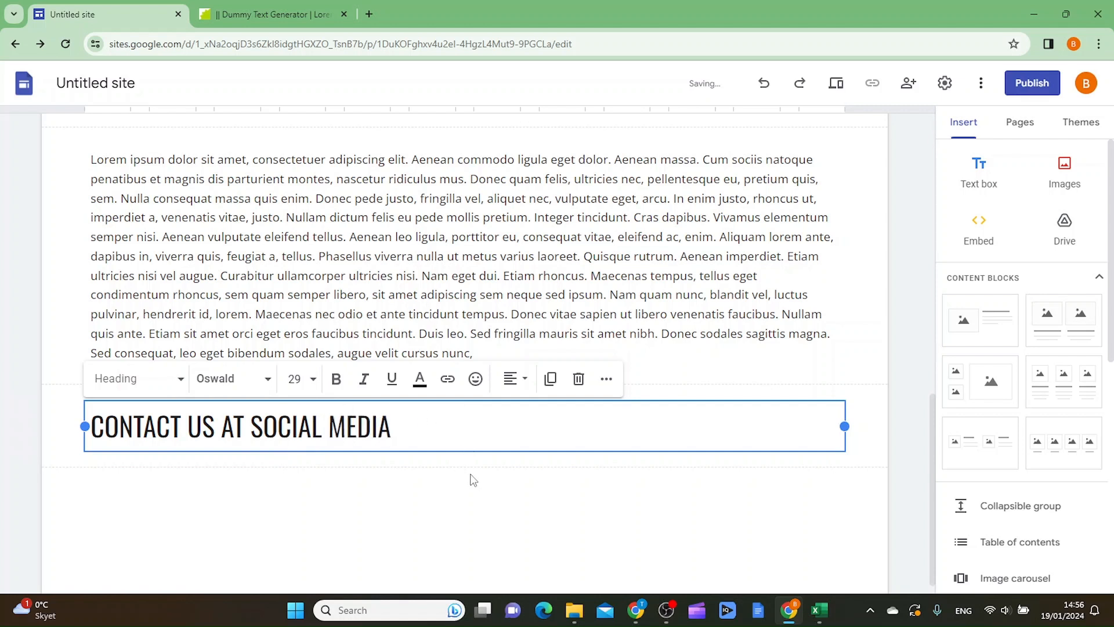
# Start a social links block and give its first entry the gradient Instagram logo from Google Images and the link Instagram.com
pyautogui.scroll(-7, 1039, 418)
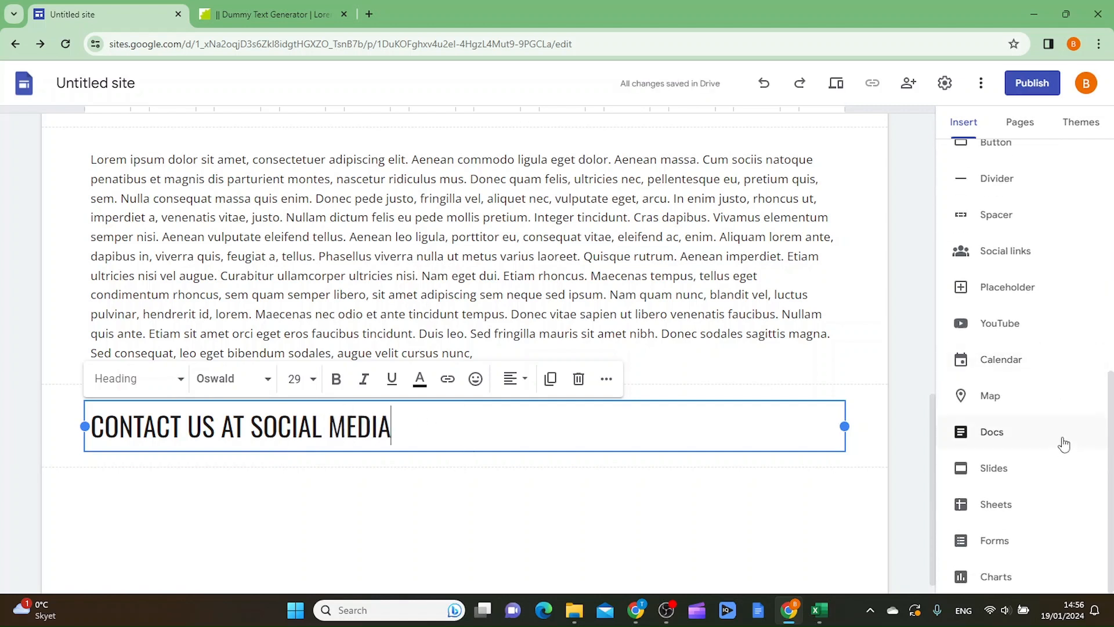
pyautogui.scroll(3, 1062, 450)
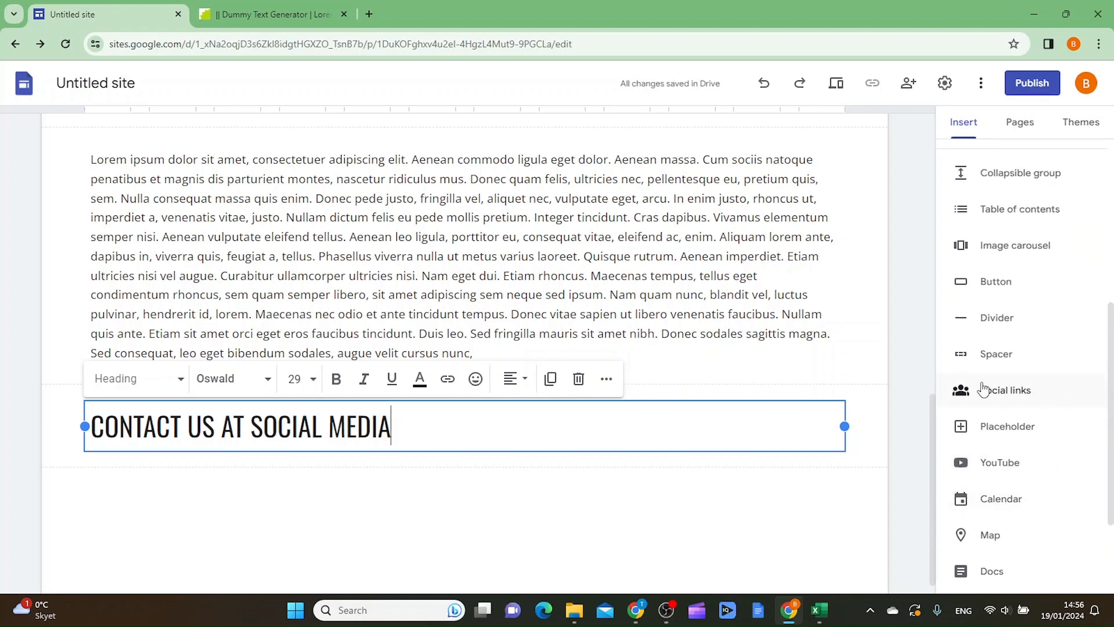
pyautogui.click(1010, 395)
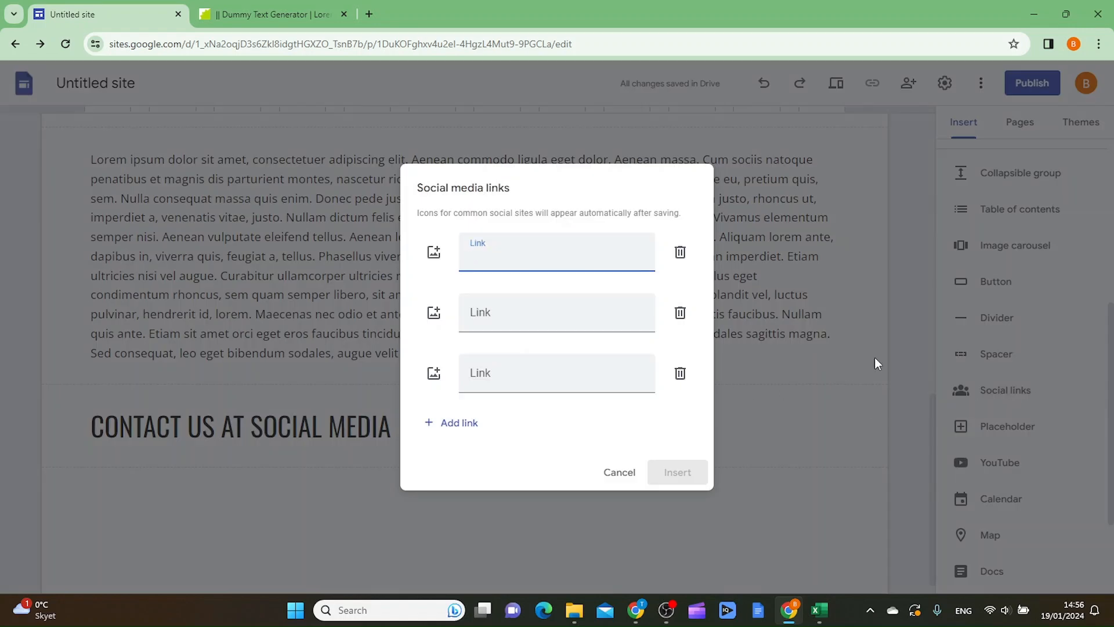
pyautogui.click(433, 252)
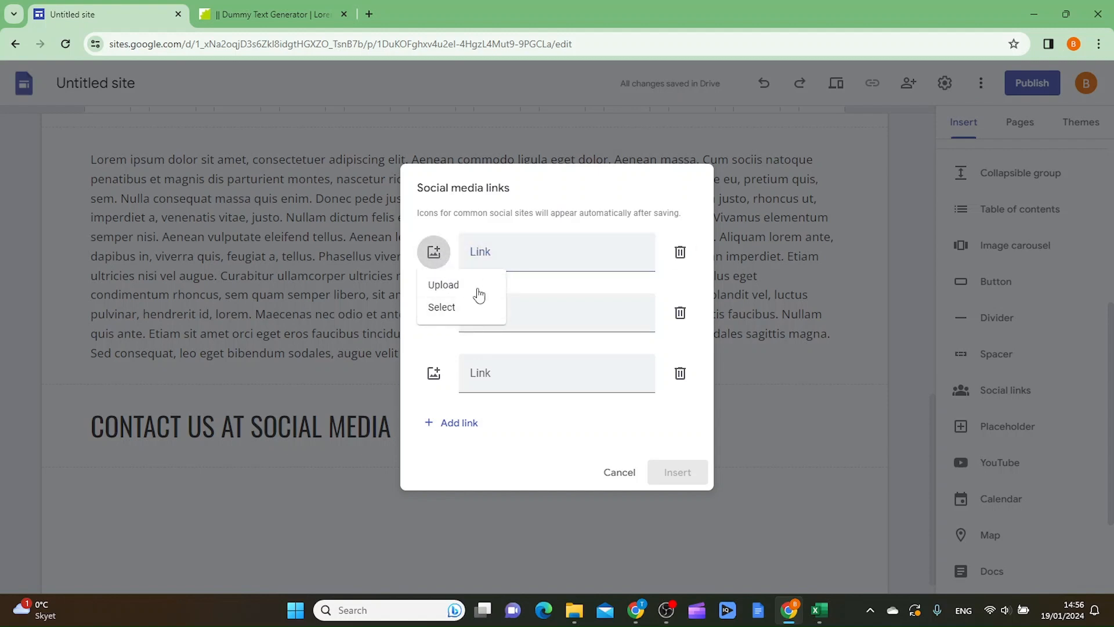
pyautogui.click(442, 308)
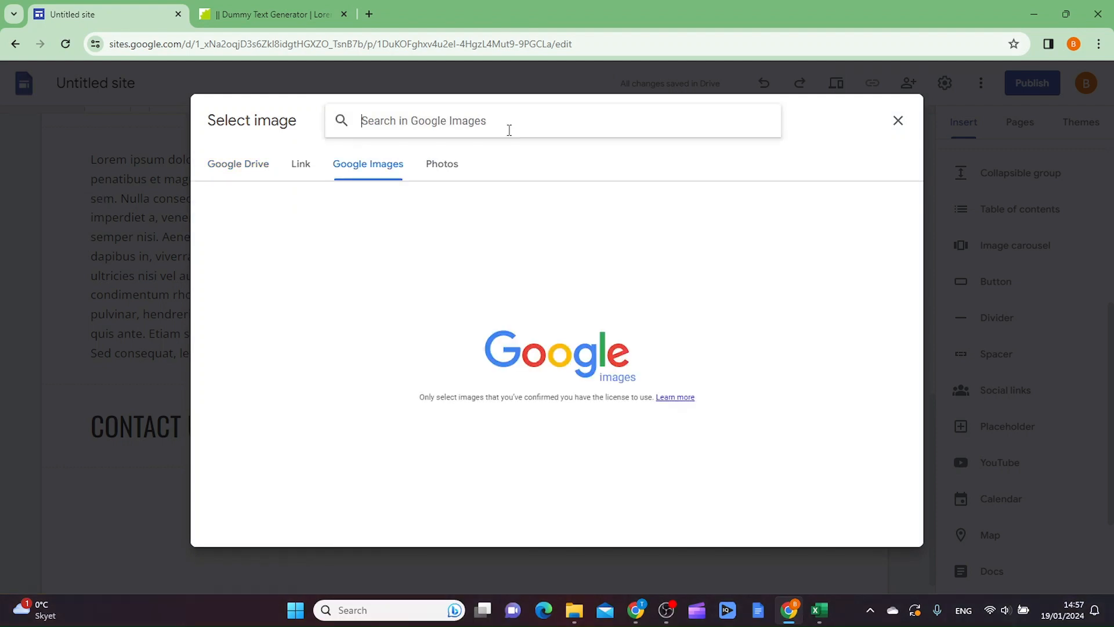
pyautogui.write('ins')
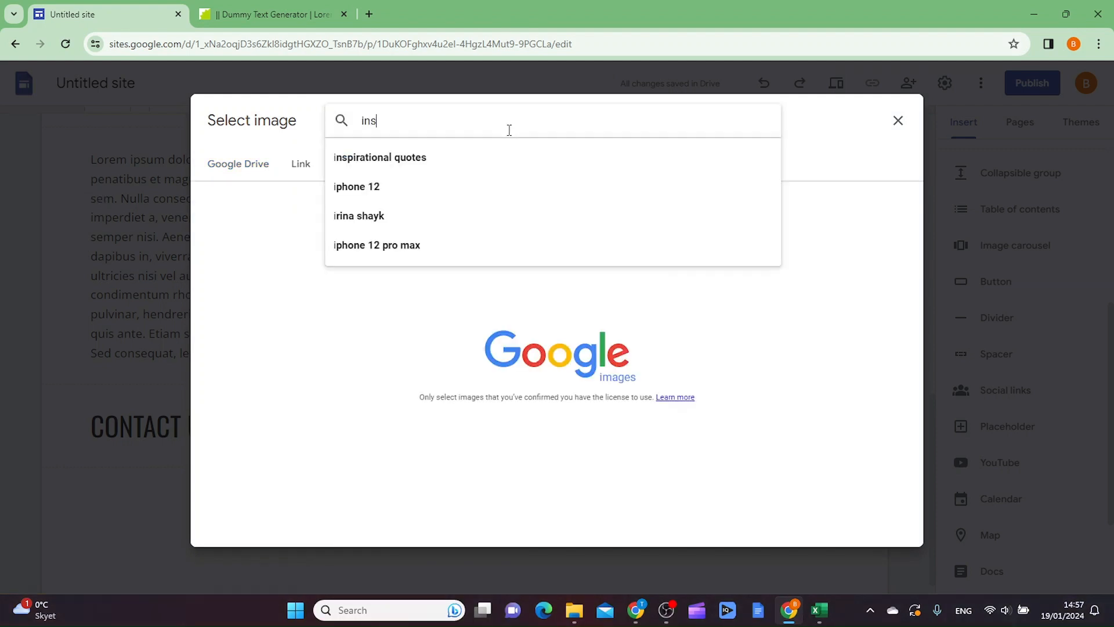
pyautogui.write('tagram lo')
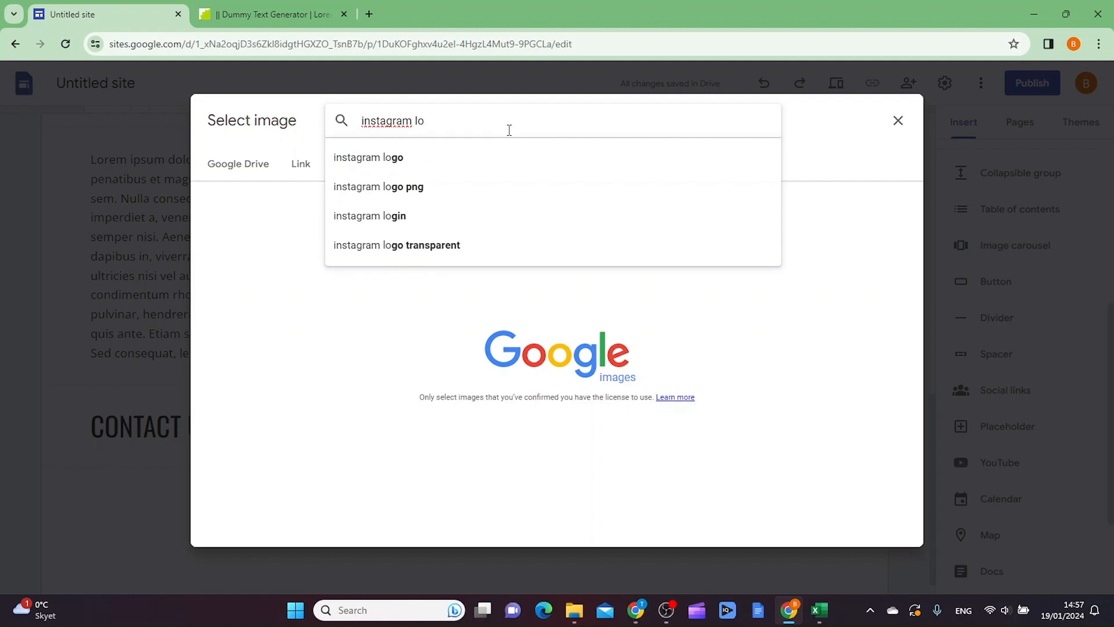
pyautogui.click(461, 157)
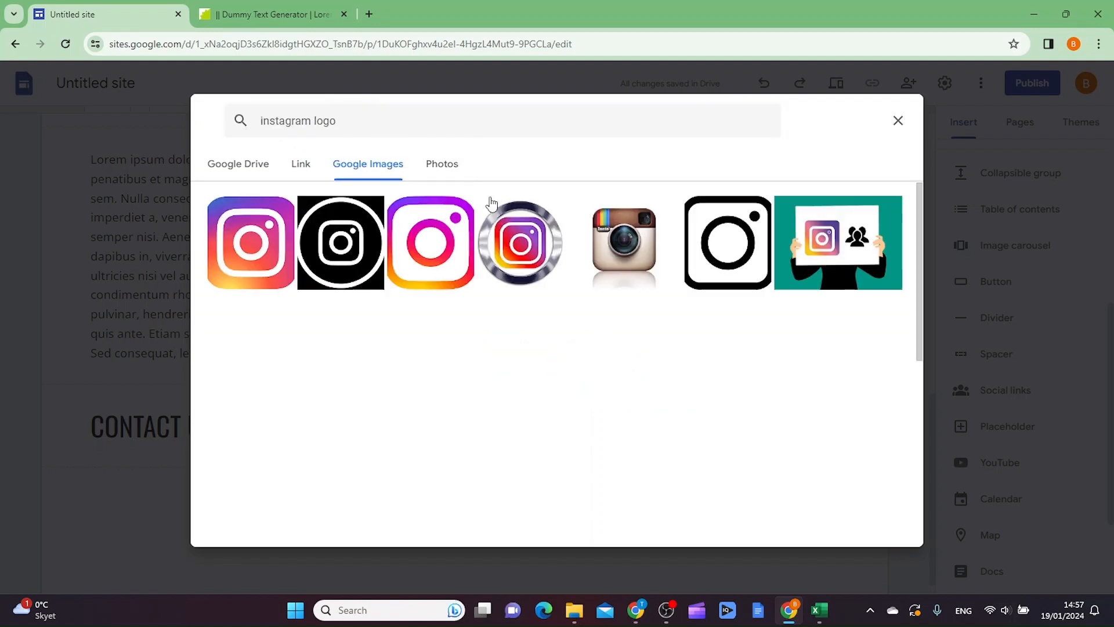
pyautogui.click(239, 244)
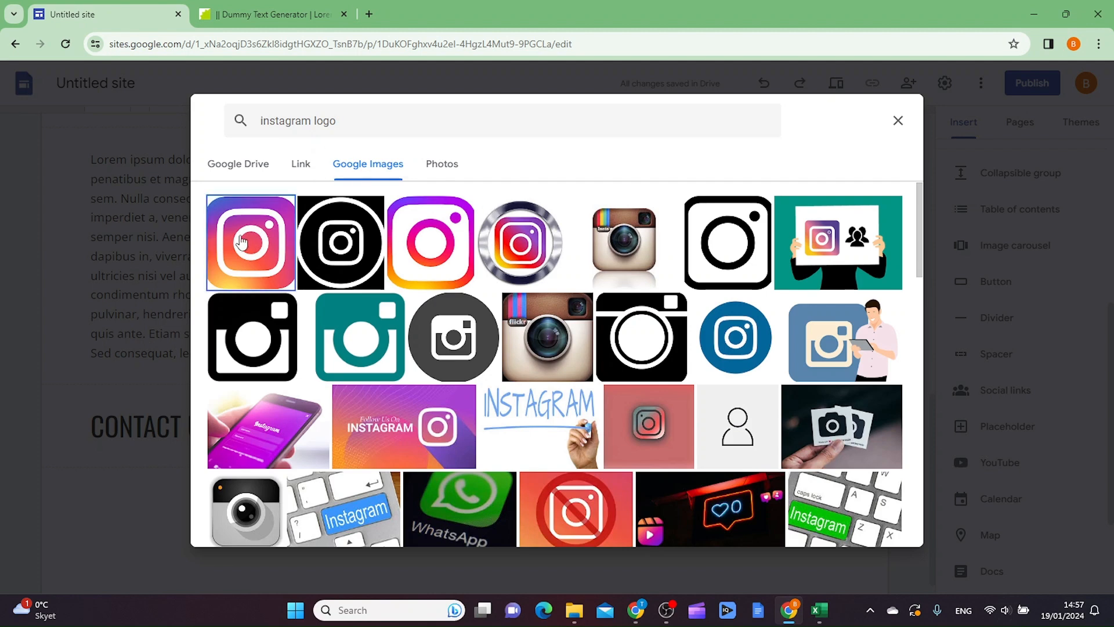
pyautogui.click(892, 540)
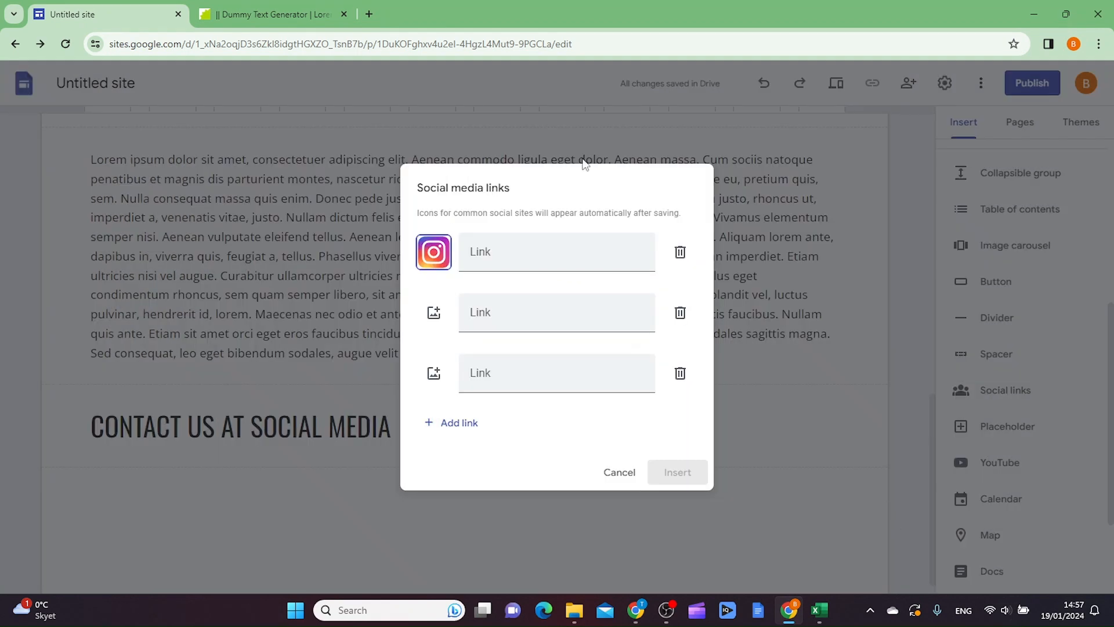
pyautogui.click(508, 249)
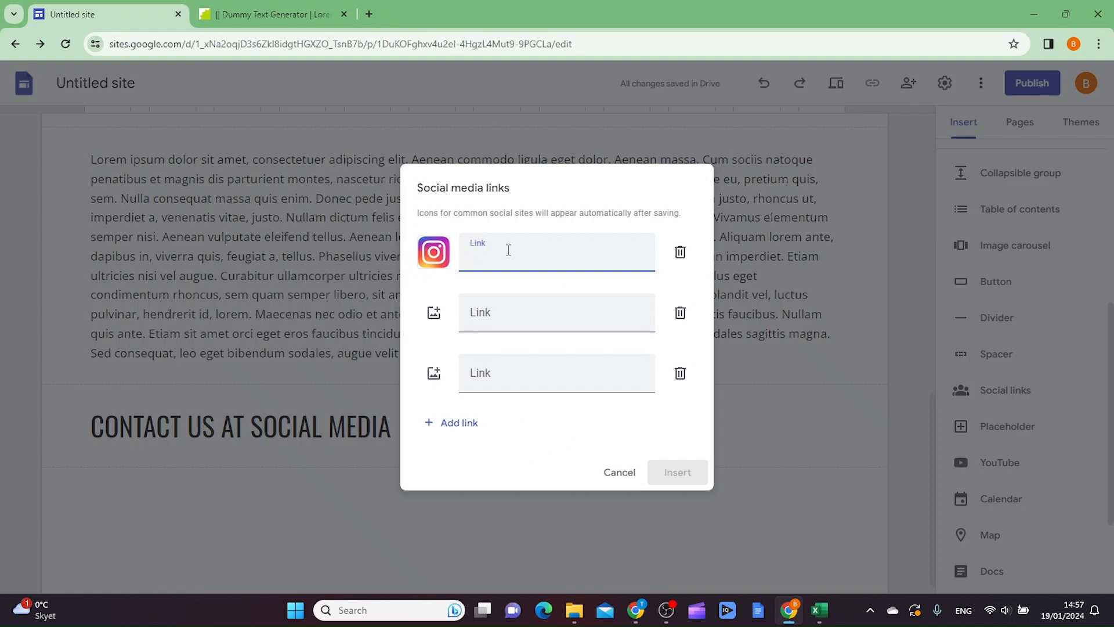
pyautogui.write('Instagram.com')
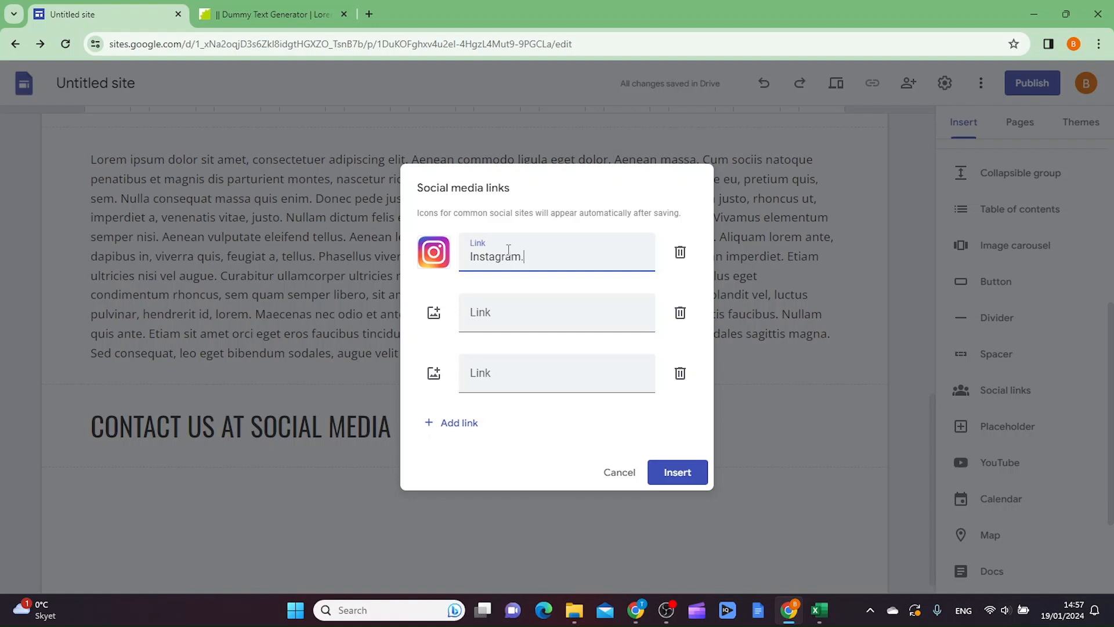
# Give the second social link a Facebook logo found through a "facebook page" image search and the link facebook.com
pyautogui.click(434, 313)
pyautogui.click(455, 376)
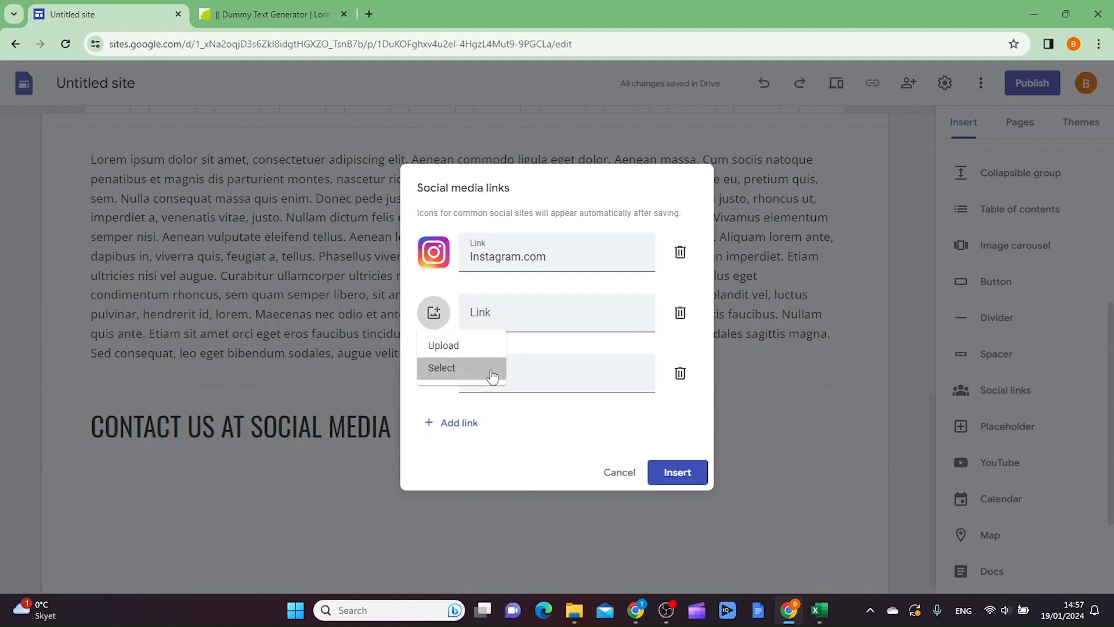
pyautogui.write('facebook')
pyautogui.click(375, 168)
pyautogui.click(455, 122)
pyautogui.write('facebook page')
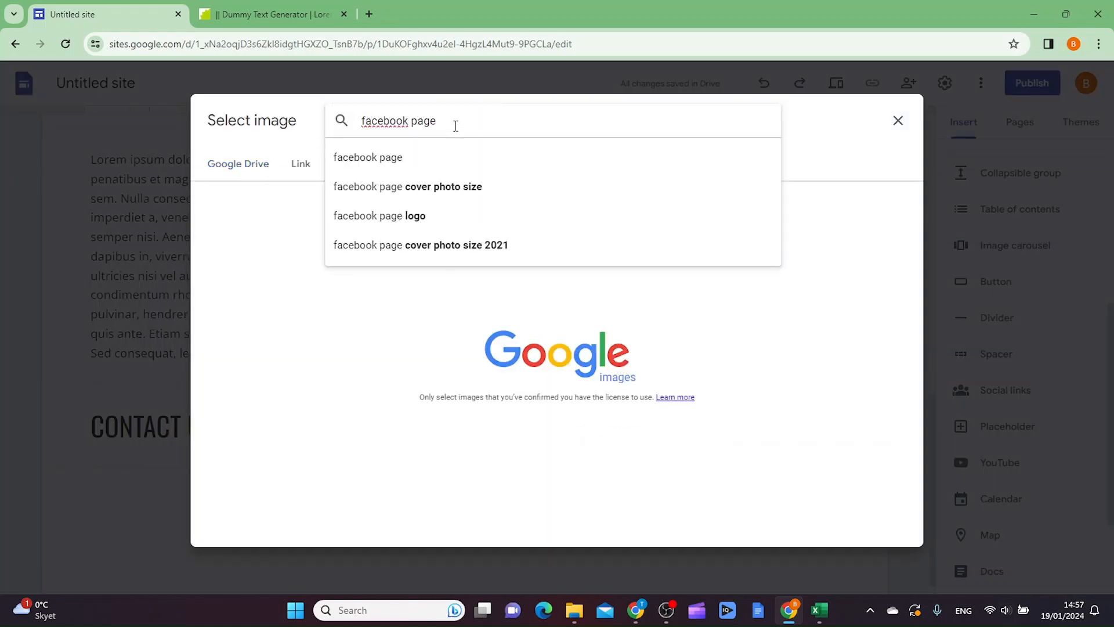
pyautogui.press('Return')
pyautogui.doubleClick(377, 247)
pyautogui.click(519, 310)
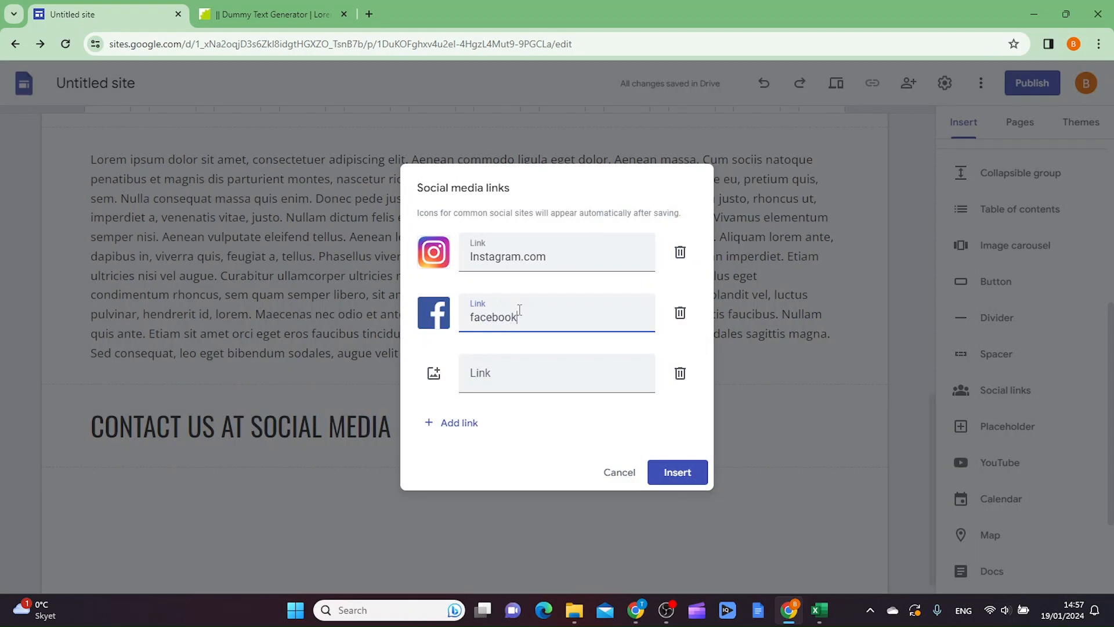
# Give the third social link a YouTube logo from an image search and the link youtube.com, and insert the block
pyautogui.click(434, 373)
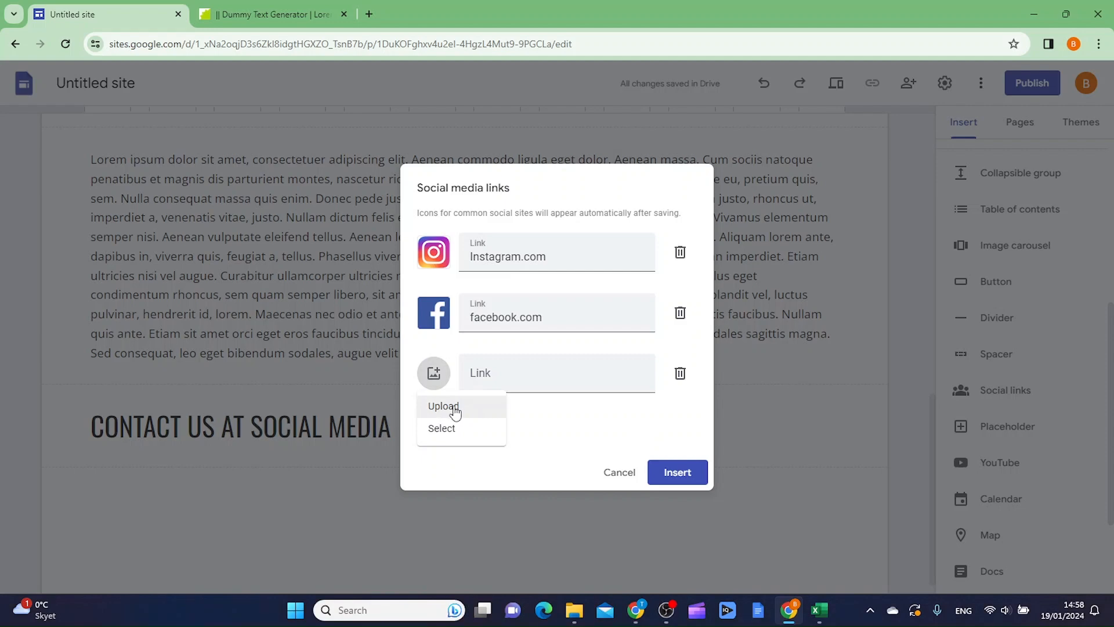
pyautogui.click(443, 428)
pyautogui.click(450, 128)
pyautogui.write('youtube logo')
pyautogui.click(368, 164)
pyautogui.click(443, 122)
pyautogui.write('youtube logo')
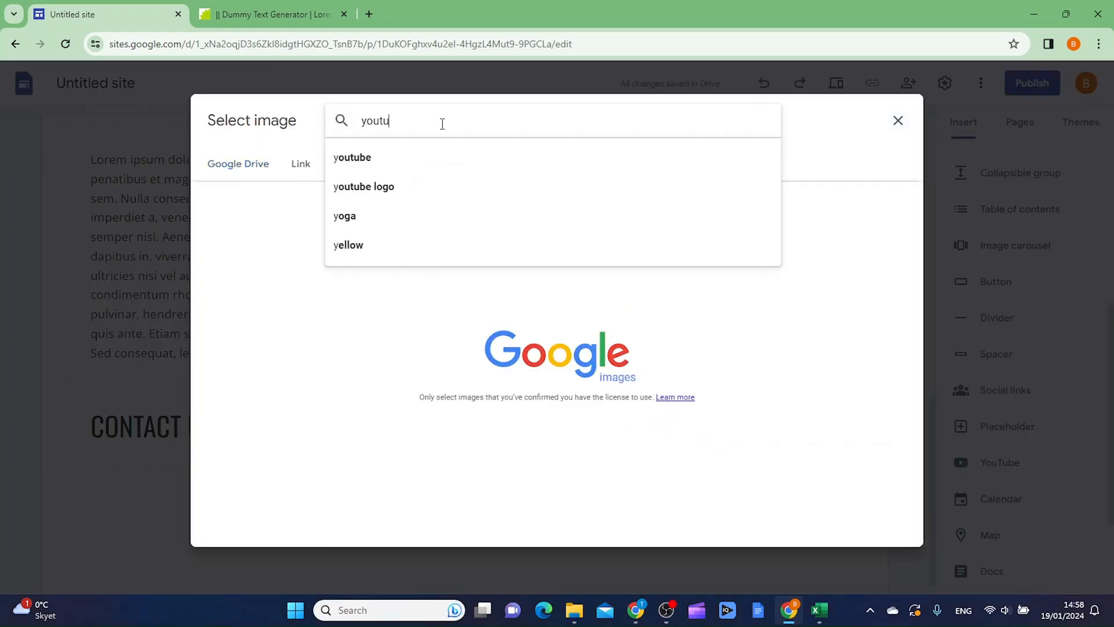
pyautogui.press('Return')
pyautogui.click(627, 380)
pyautogui.write('youtube.com')
pyautogui.click(676, 470)
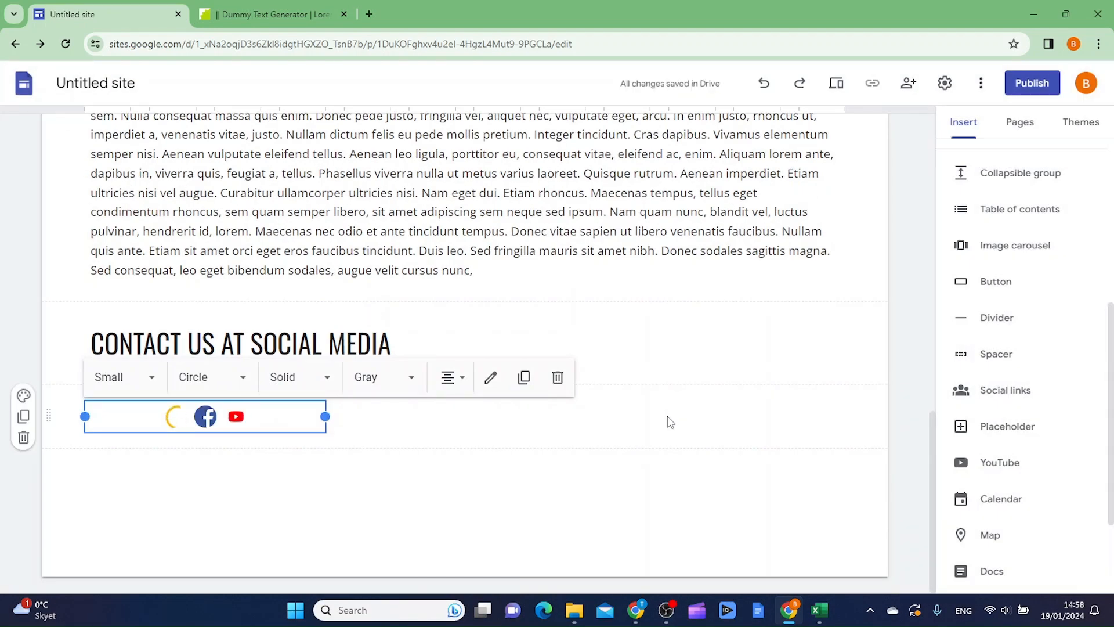
# Set the social media icons to Large size and Square shape, and centre the block on the page
pyautogui.click(154, 383)
pyautogui.click(110, 492)
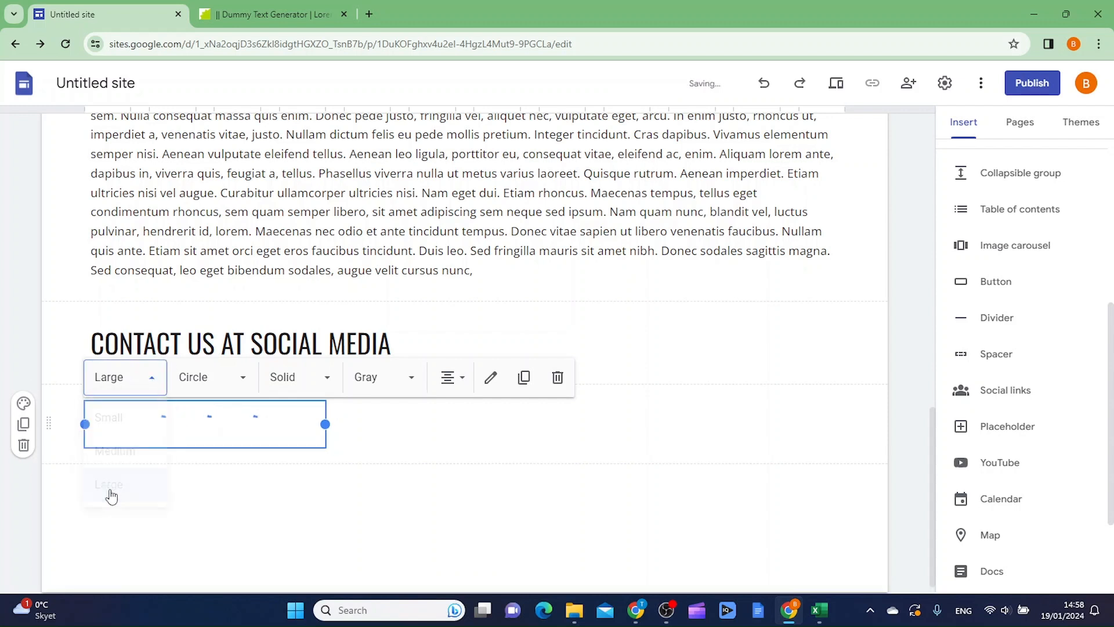
pyautogui.click(242, 381)
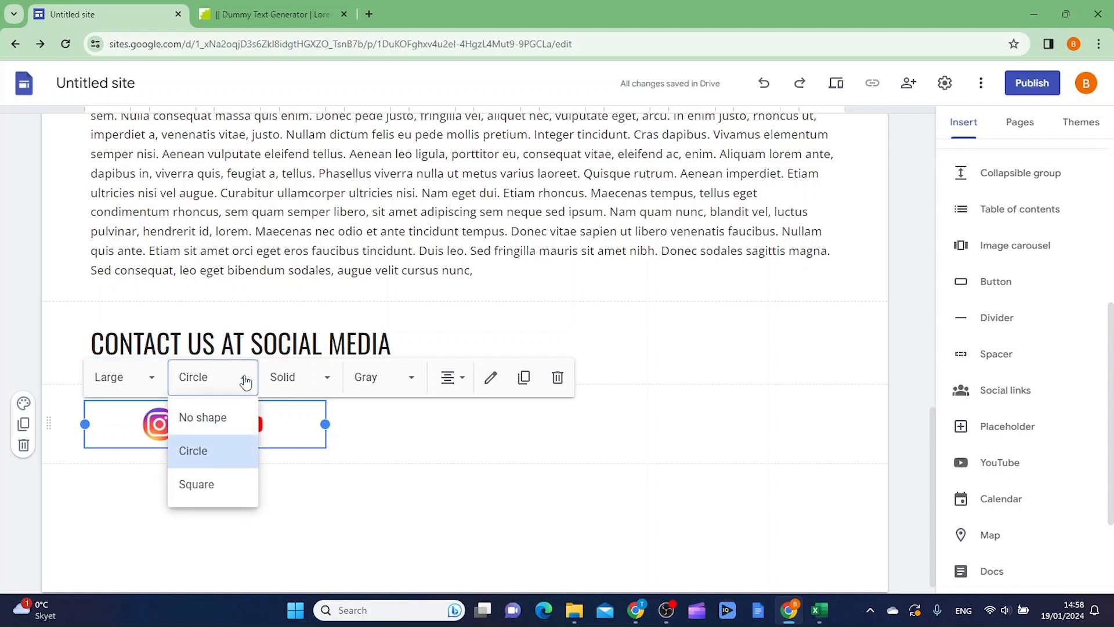
pyautogui.click(198, 484)
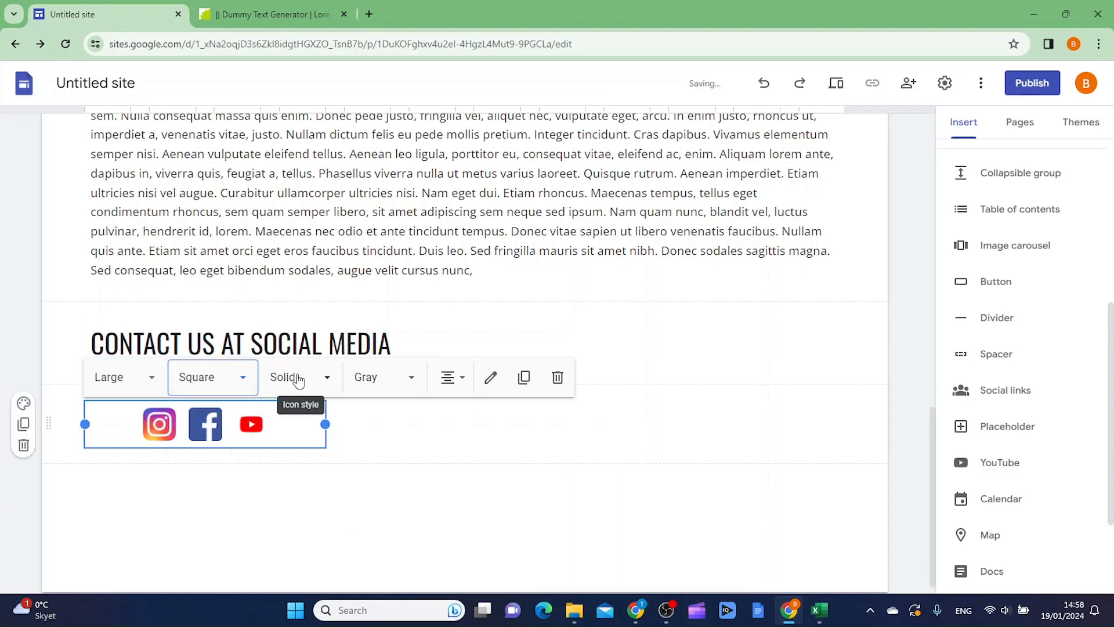
pyautogui.moveTo(299, 429); pyautogui.dragTo(486, 407)
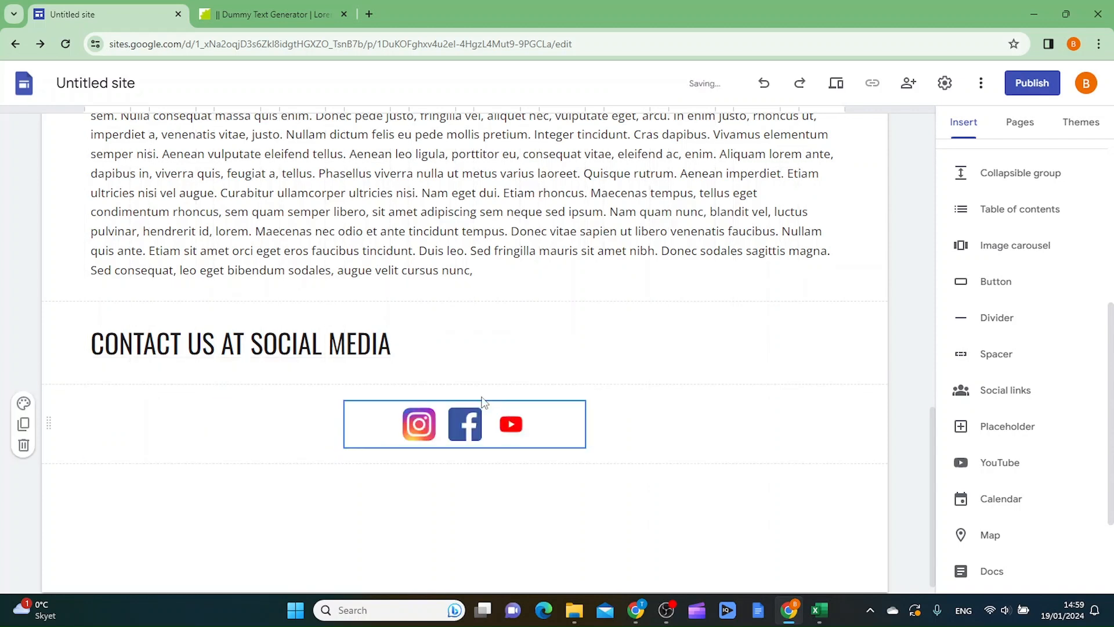
# Centre-align the heading "CONTACT US AT SOCIAL MEDIA"
pyautogui.click(493, 331)
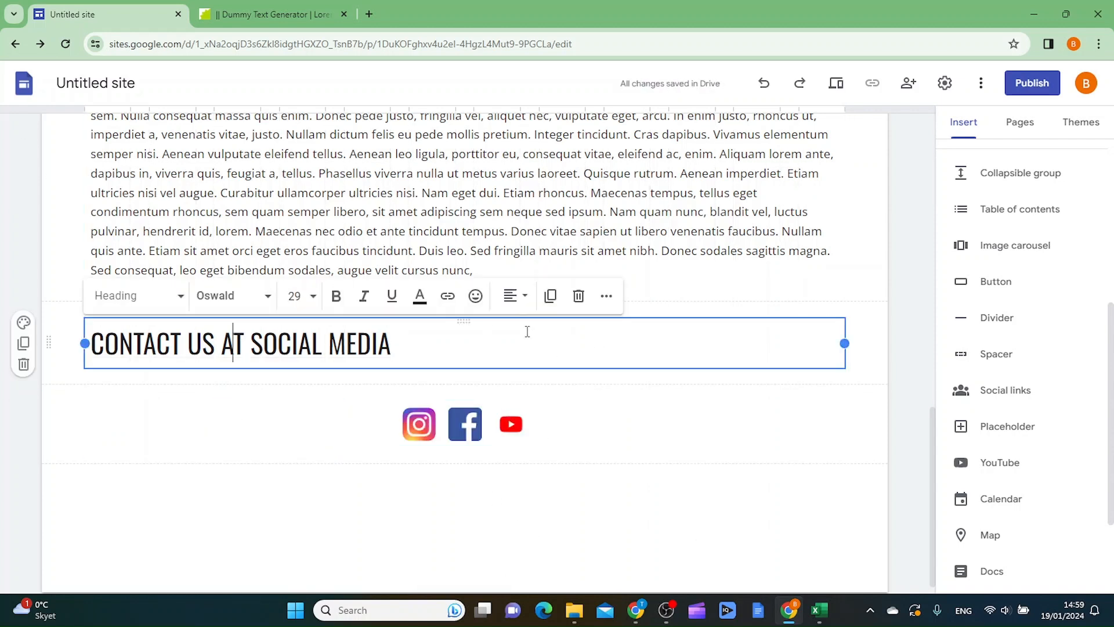
pyautogui.click(512, 295)
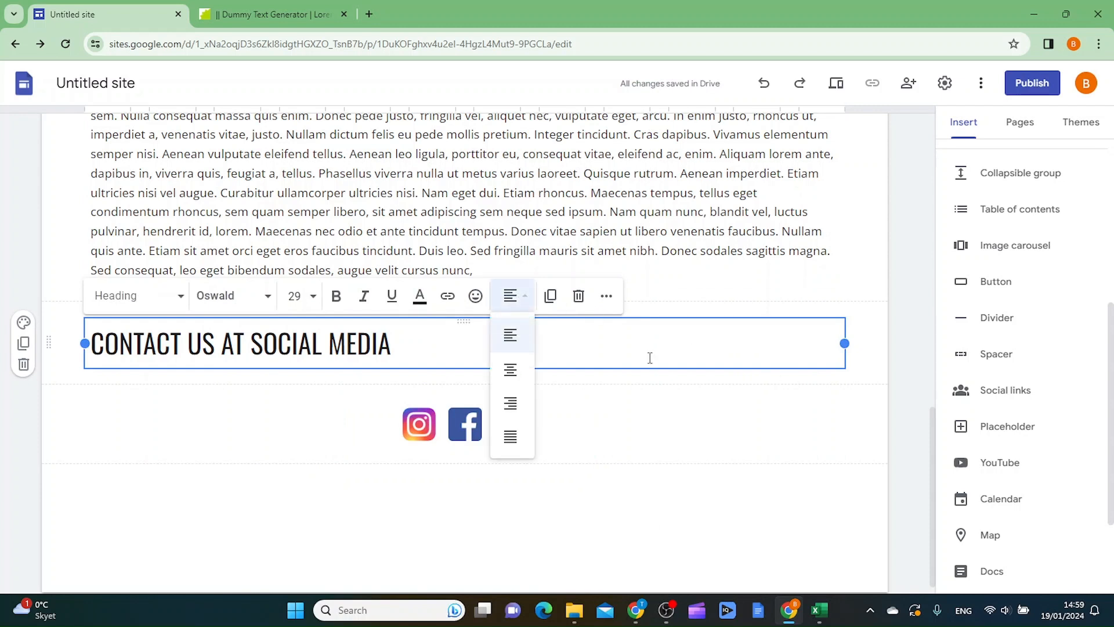
pyautogui.click(511, 370)
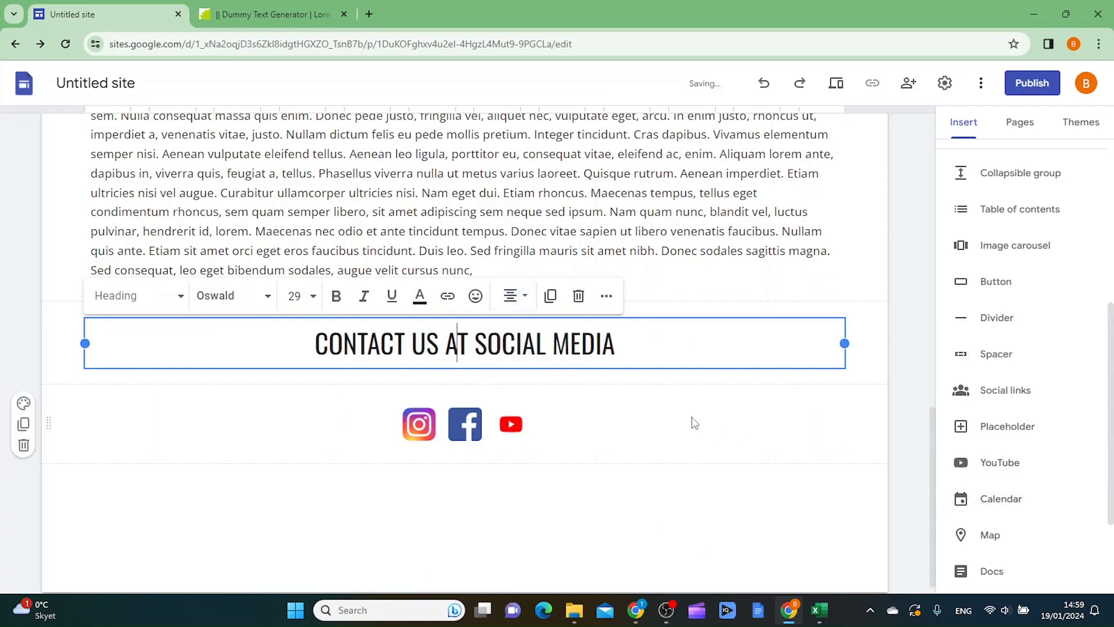
pyautogui.click(671, 440)
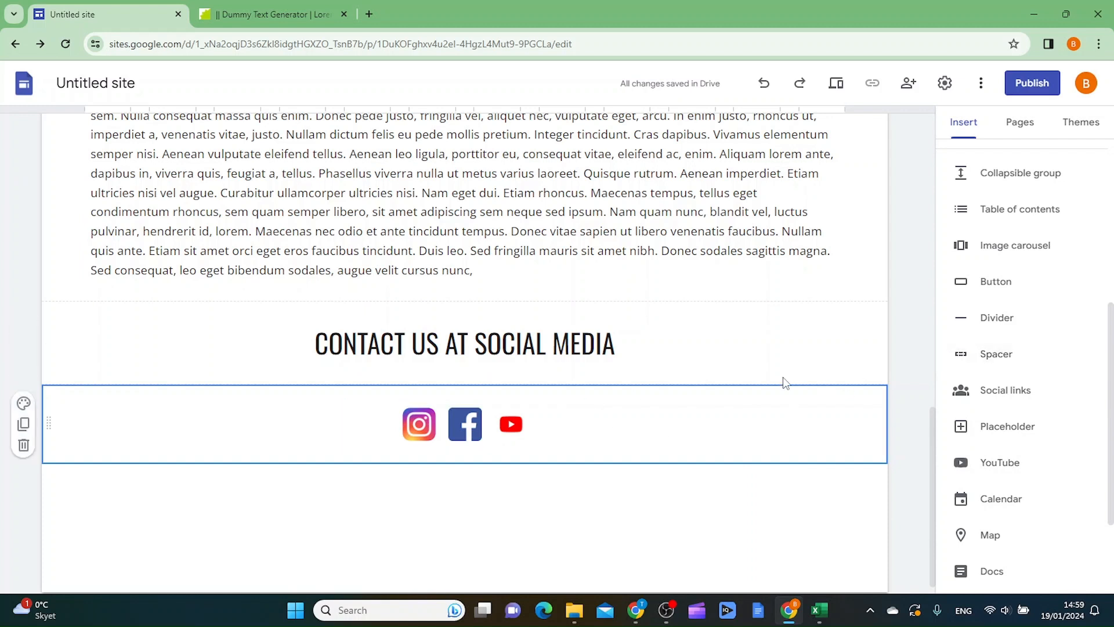
# Insert a spacer, reduce its height, and move it between the Lorem ipsum paragraph and the social media heading
pyautogui.click(1000, 359)
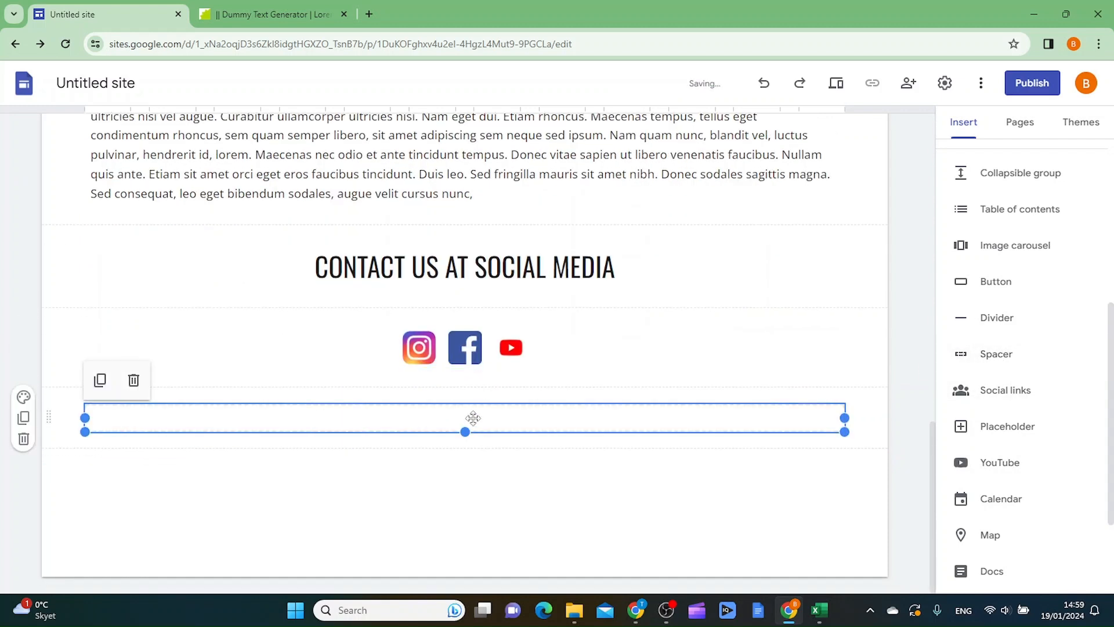
pyautogui.moveTo(465, 430); pyautogui.dragTo(458, 253)
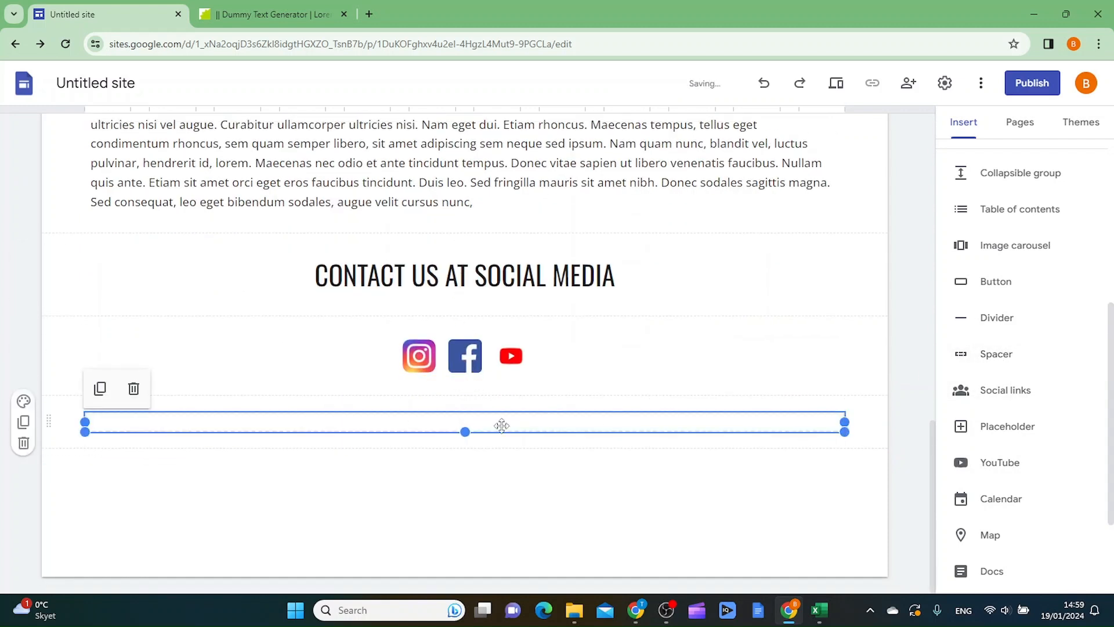
pyautogui.moveTo(492, 420); pyautogui.dragTo(496, 243)
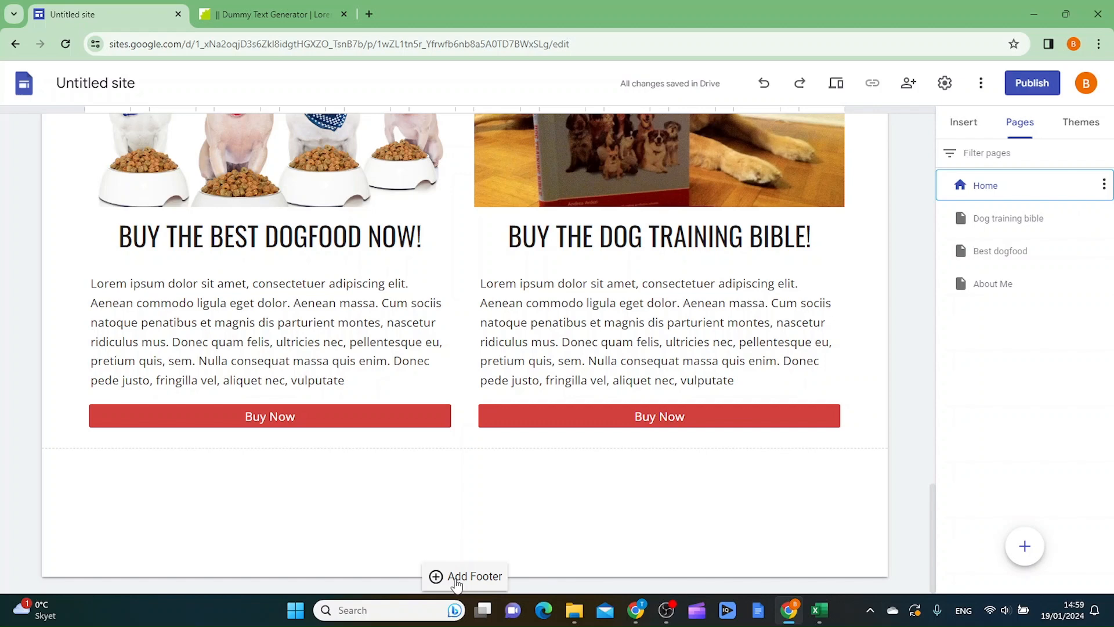
# Add a footer to the Home page with the text "Copyright dogtraining 101 2024"
pyautogui.click(457, 582)
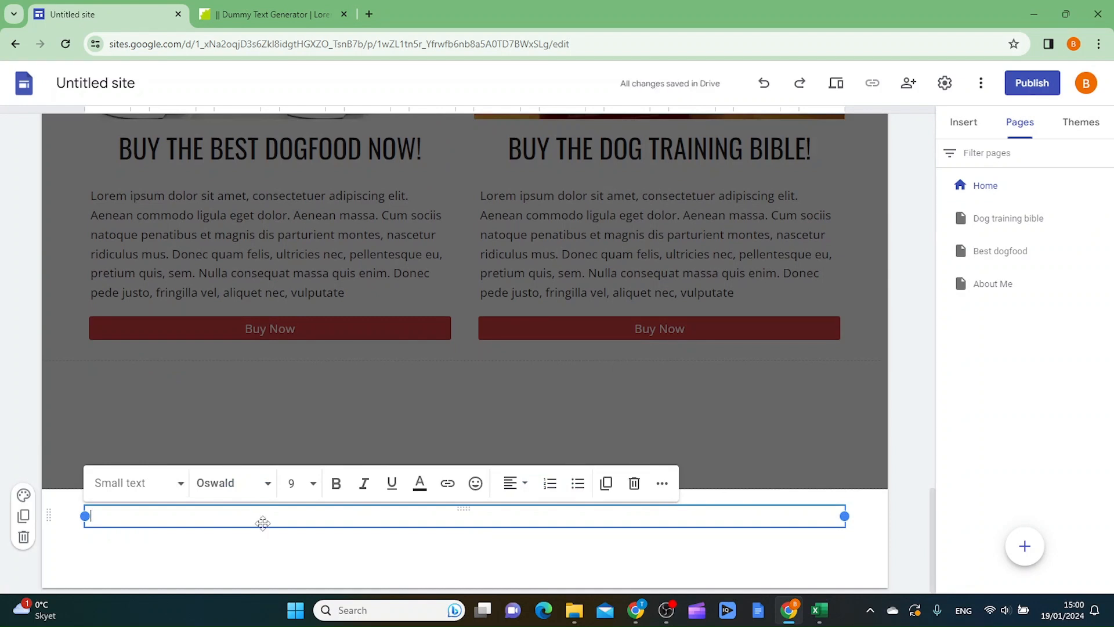
pyautogui.write('Copyright dogtraining 101 2024')
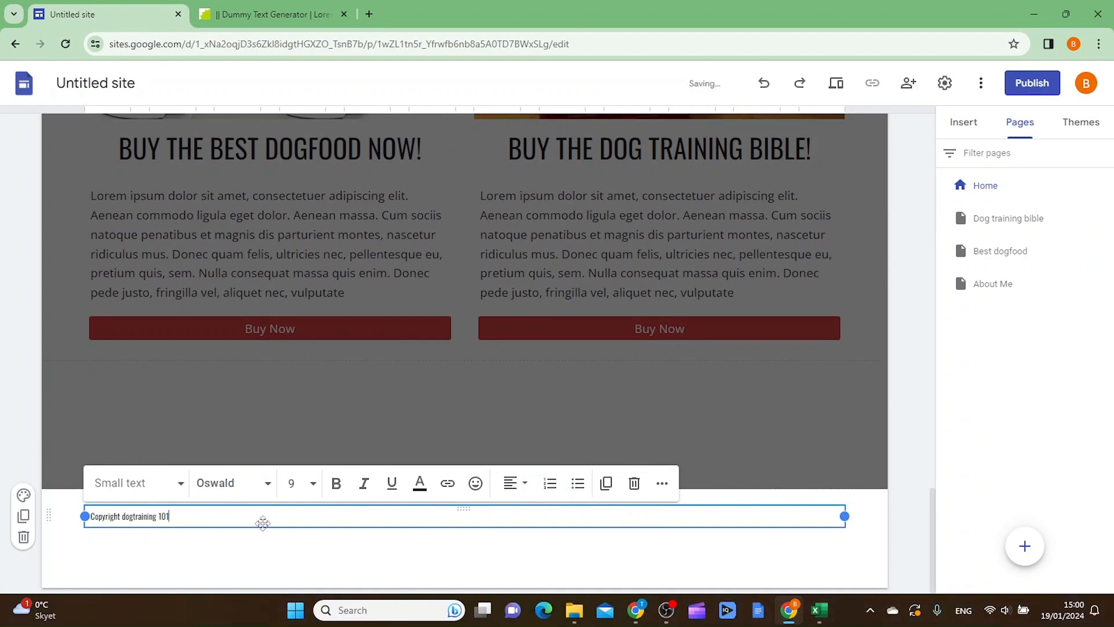
# Publish the site to the web at the address "dogtrainingfornewbies101"
pyautogui.click(302, 552)
pyautogui.scroll(15, 900, 452)
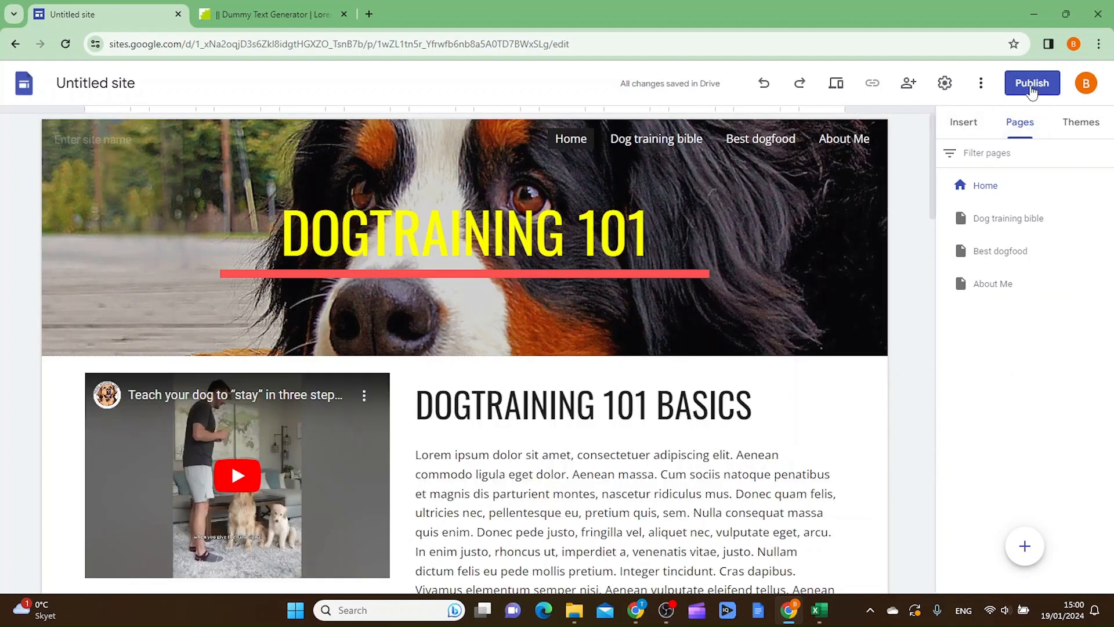
pyautogui.click(1031, 85)
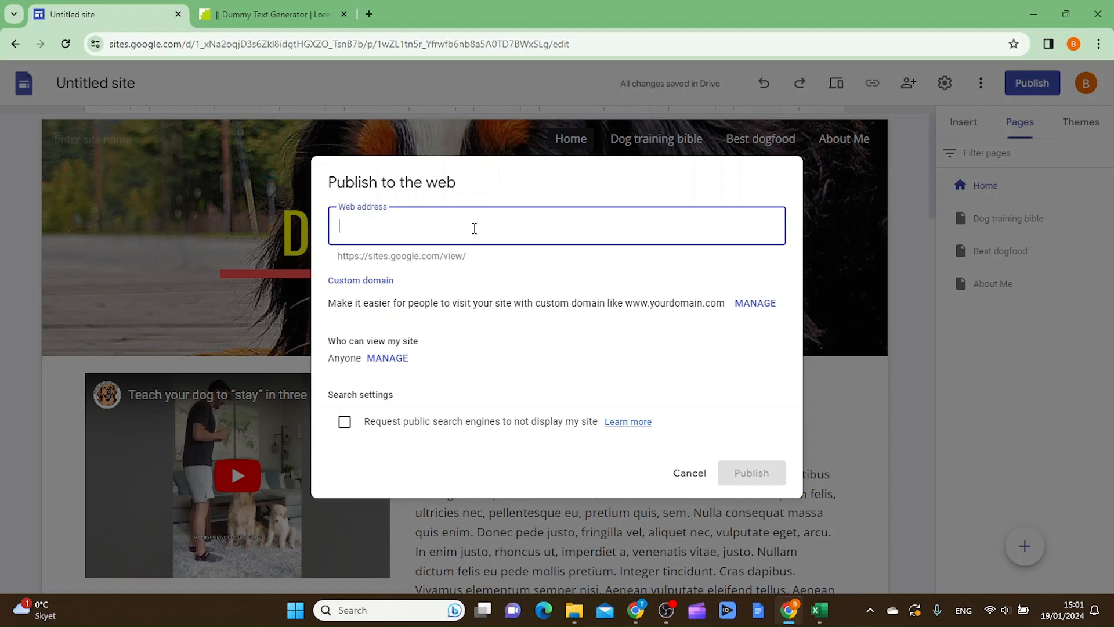
pyautogui.write('dogtraining')
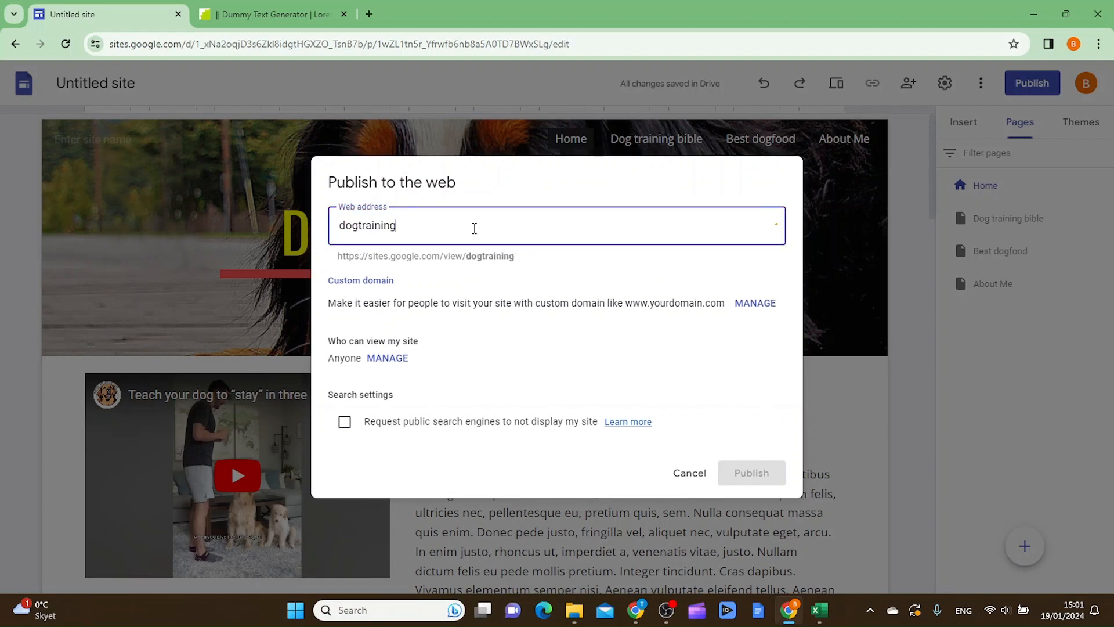
pyautogui.write('fornewbies101')
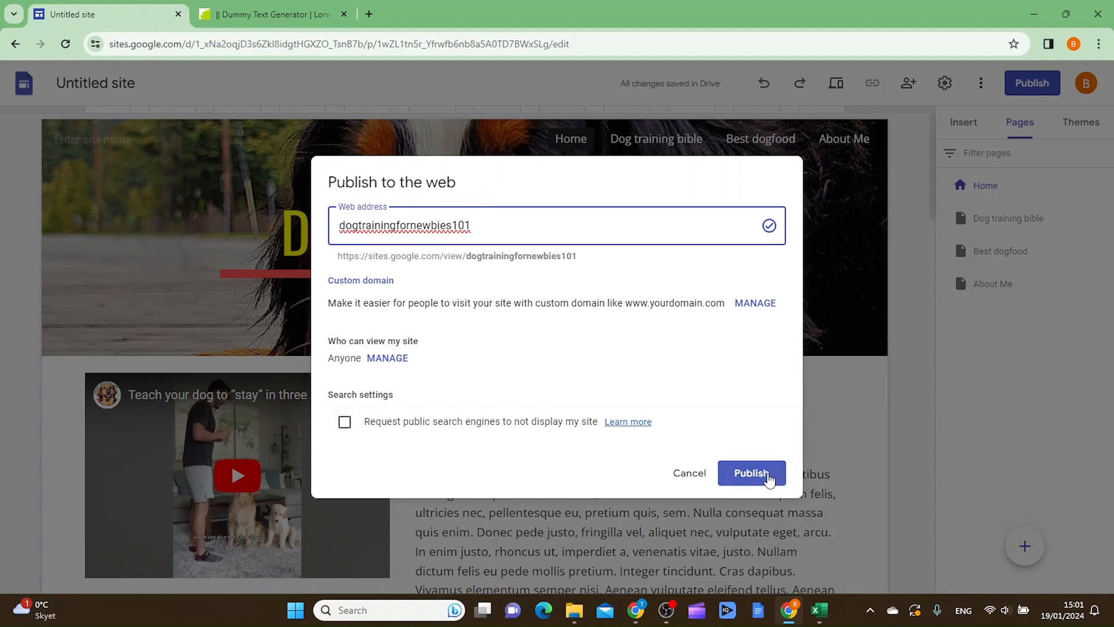
pyautogui.click(769, 479)
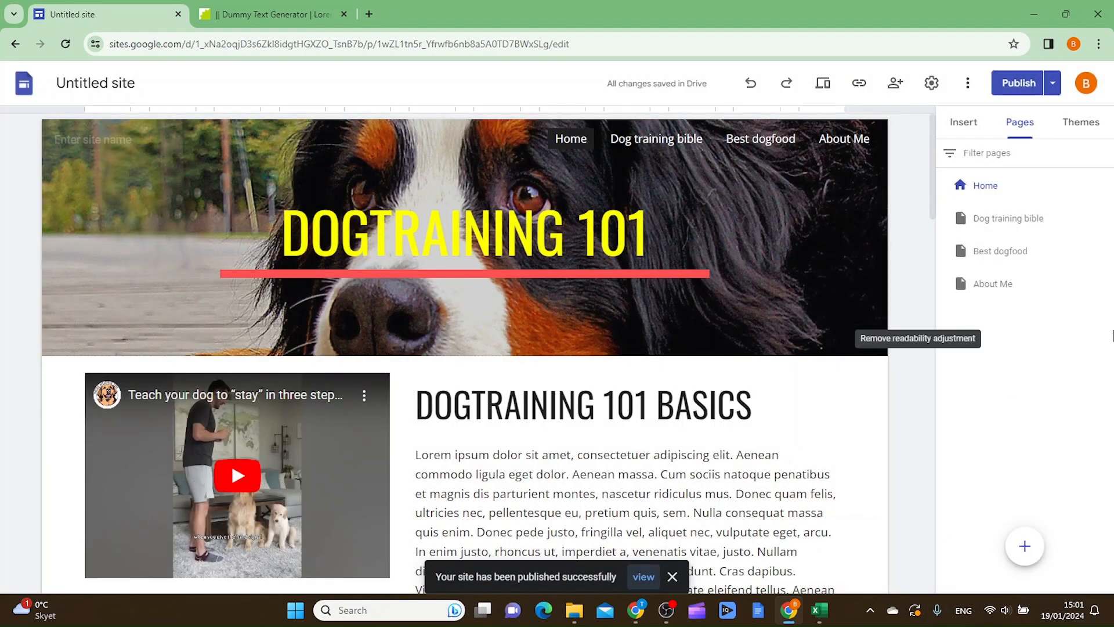
# Open the published site and look through its Home page down to the footer
pyautogui.click(1054, 85)
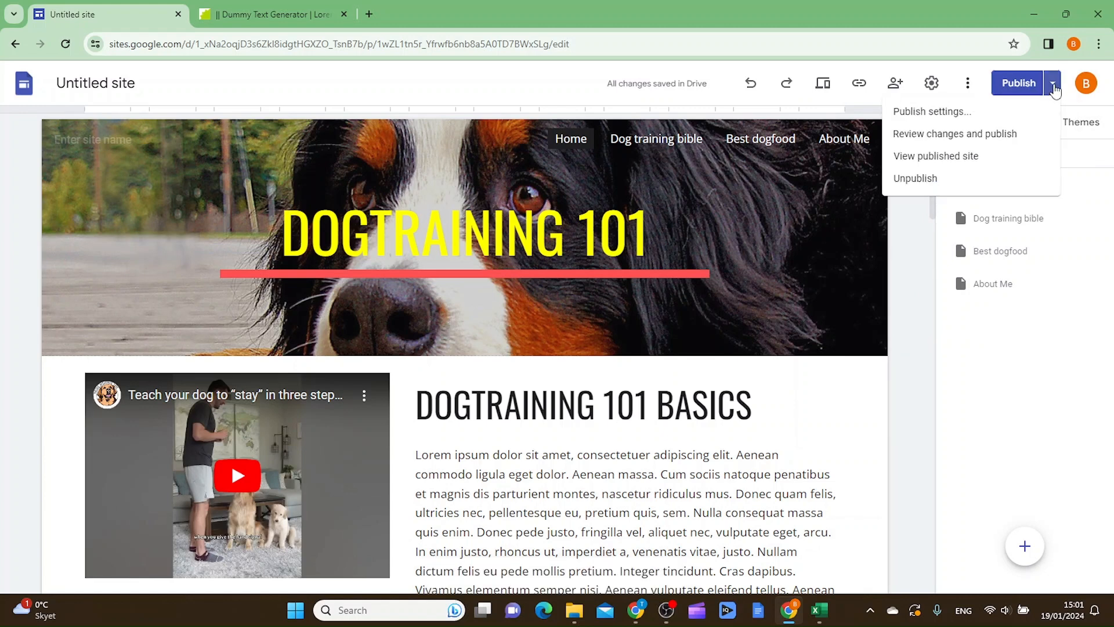
pyautogui.click(964, 155)
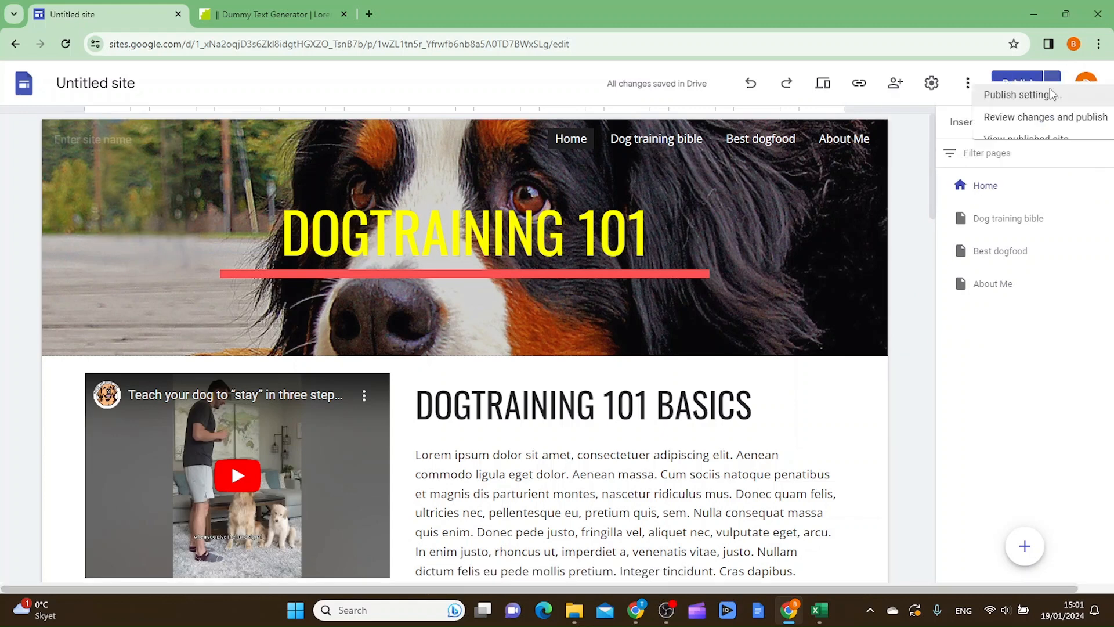
pyautogui.click(1054, 84)
pyautogui.click(970, 155)
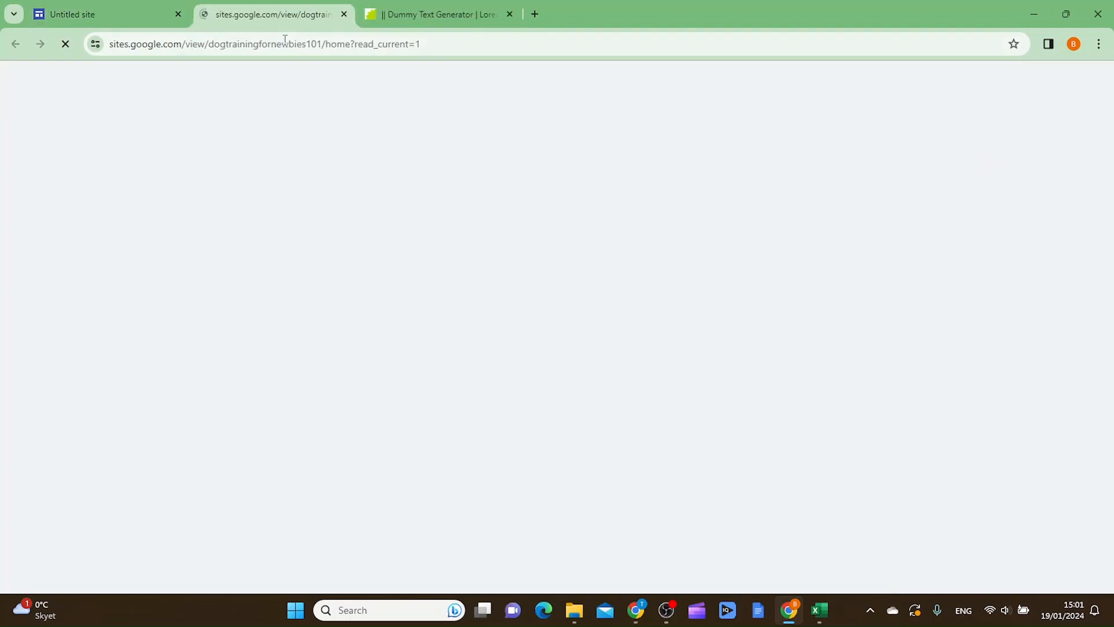
pyautogui.scroll(-10, 628, 323)
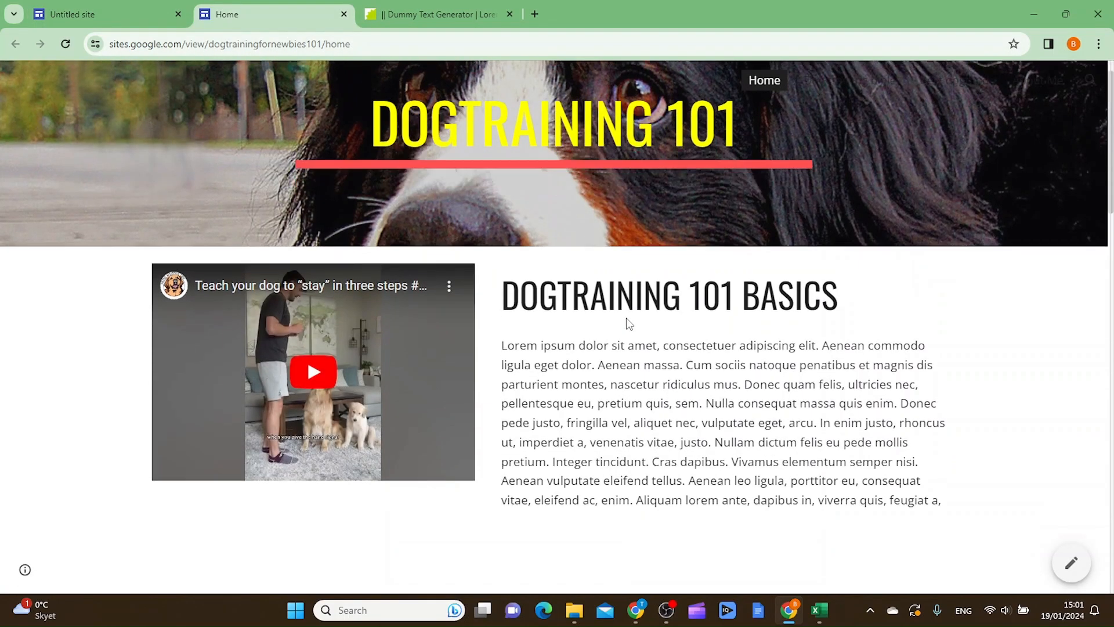
pyautogui.scroll(-5, 625, 319)
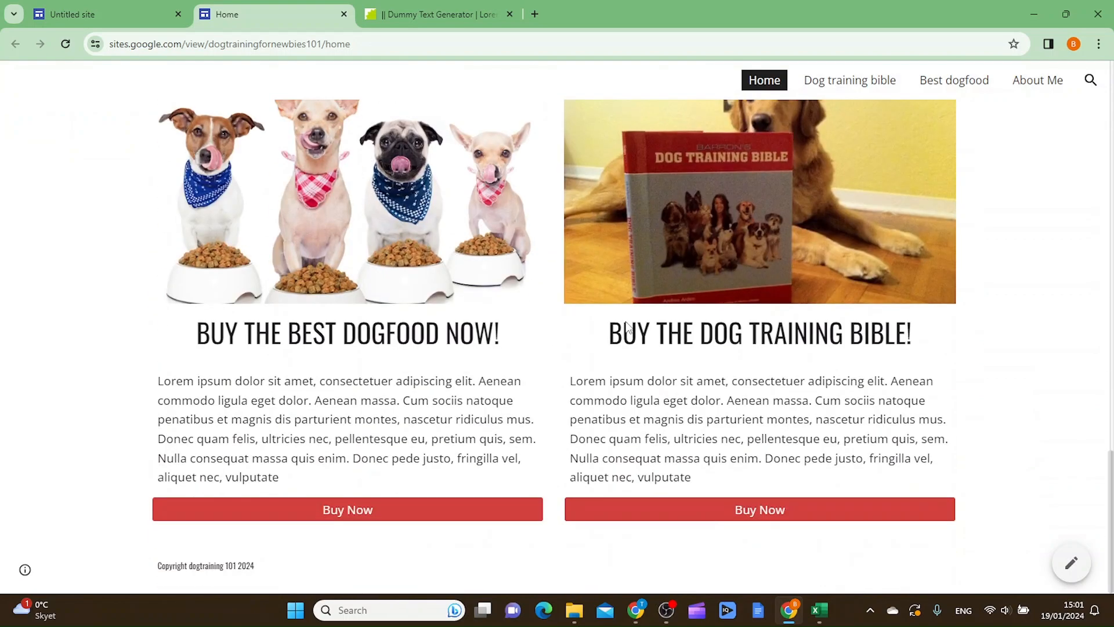
pyautogui.scroll(-10, 628, 331)
pyautogui.scroll(6, 629, 341)
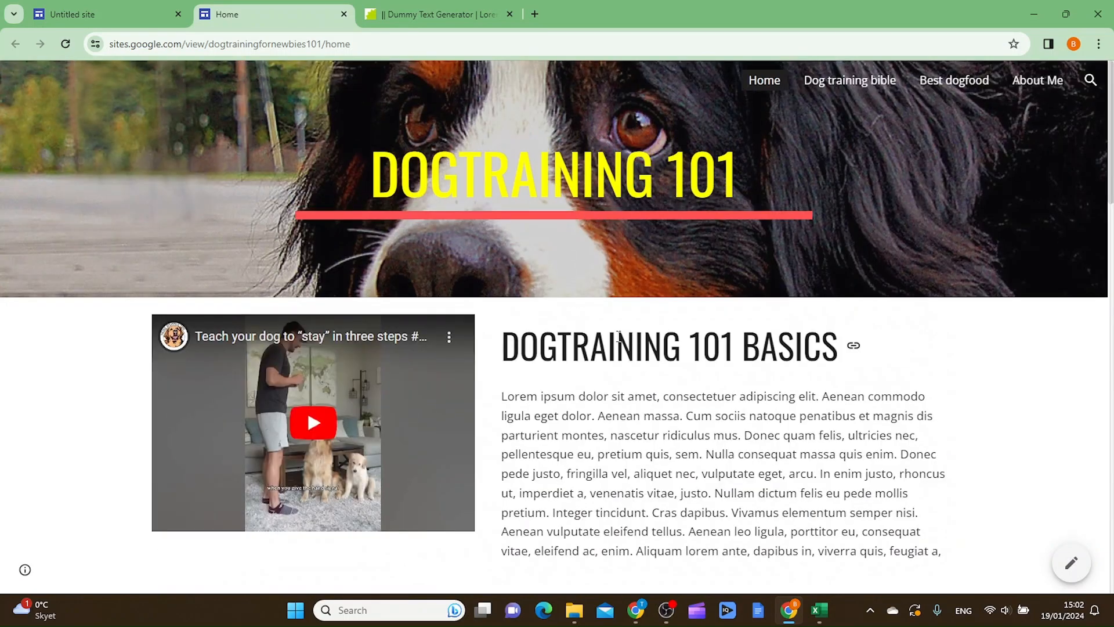
# Check the published Dog training bible, Best dogfood and About Me pages, including the social media links and footer
pyautogui.click(849, 81)
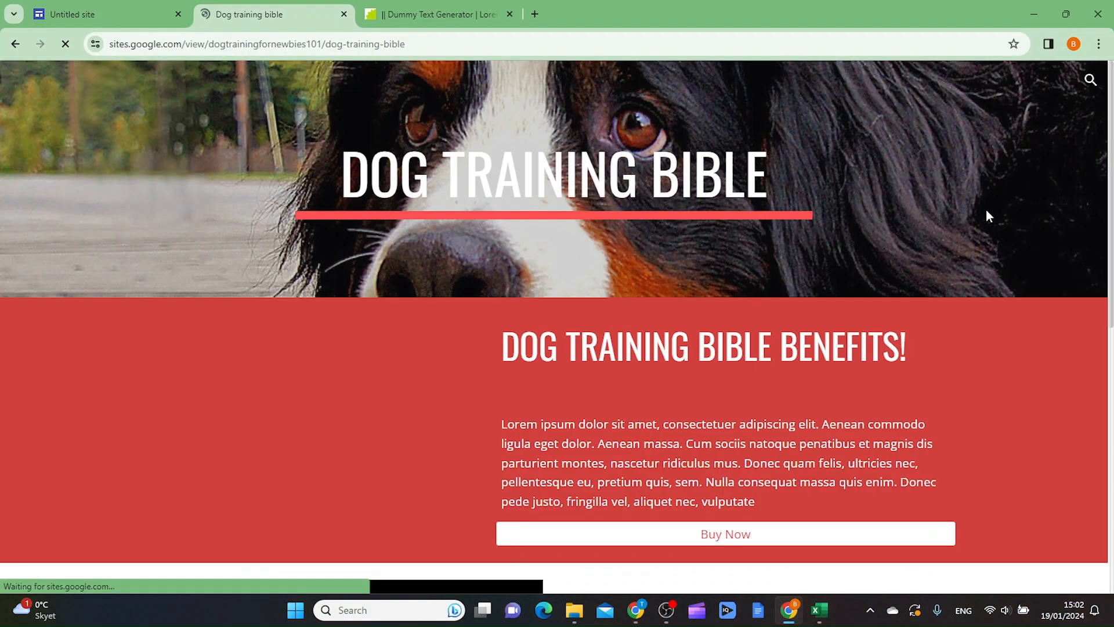
pyautogui.scroll(-8, 914, 229)
pyautogui.scroll(8, 910, 224)
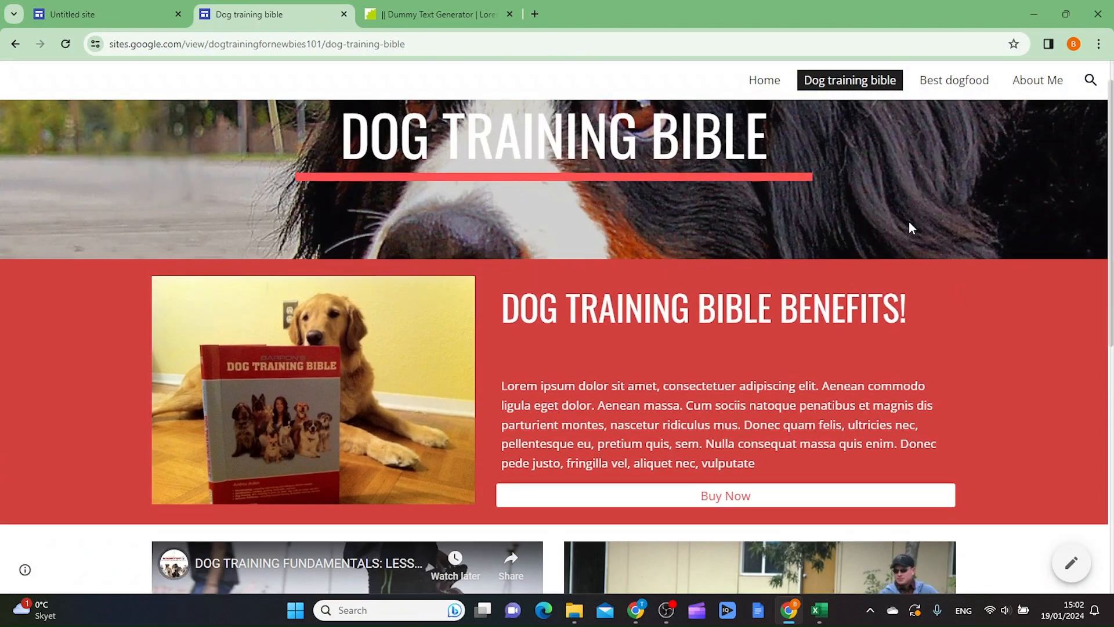
pyautogui.click(955, 80)
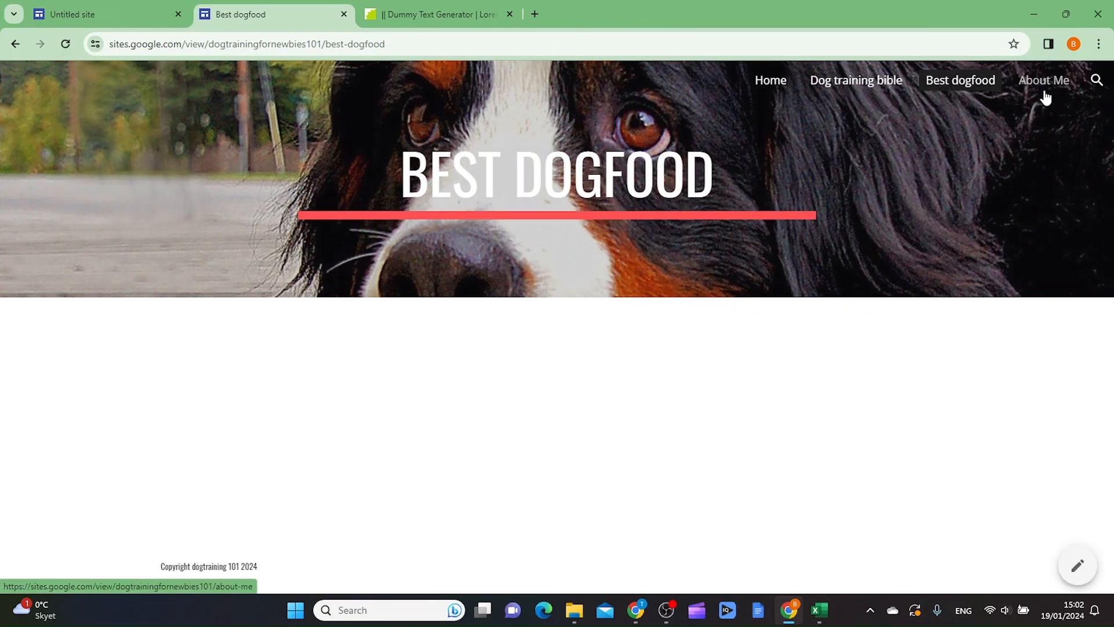
pyautogui.click(1039, 81)
pyautogui.scroll(-5, 908, 306)
pyautogui.scroll(-5, 909, 306)
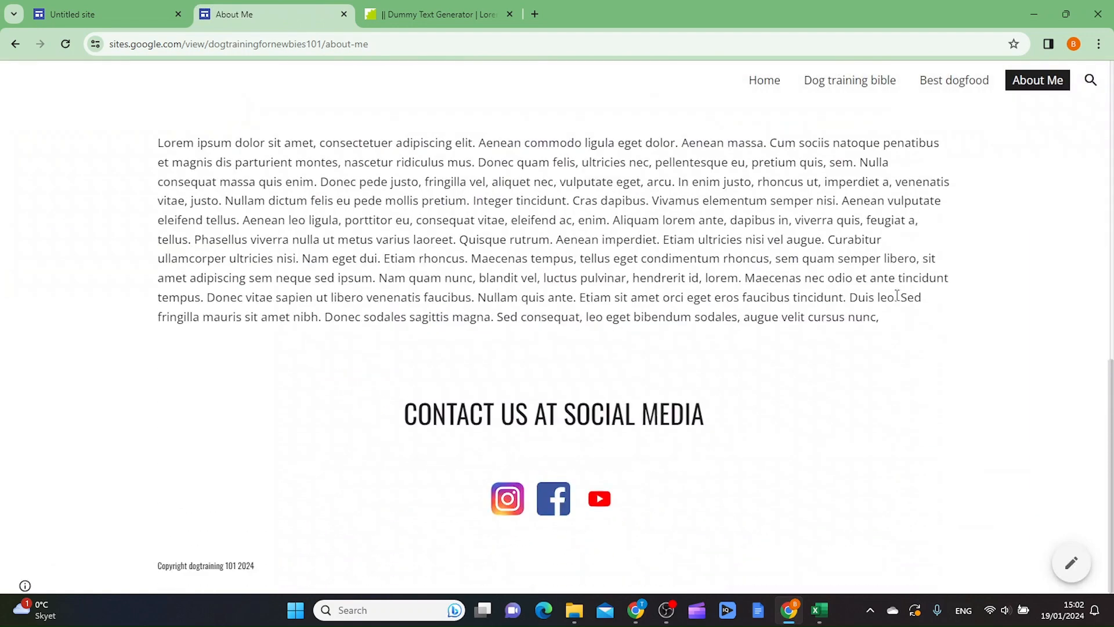
pyautogui.scroll(10, 888, 302)
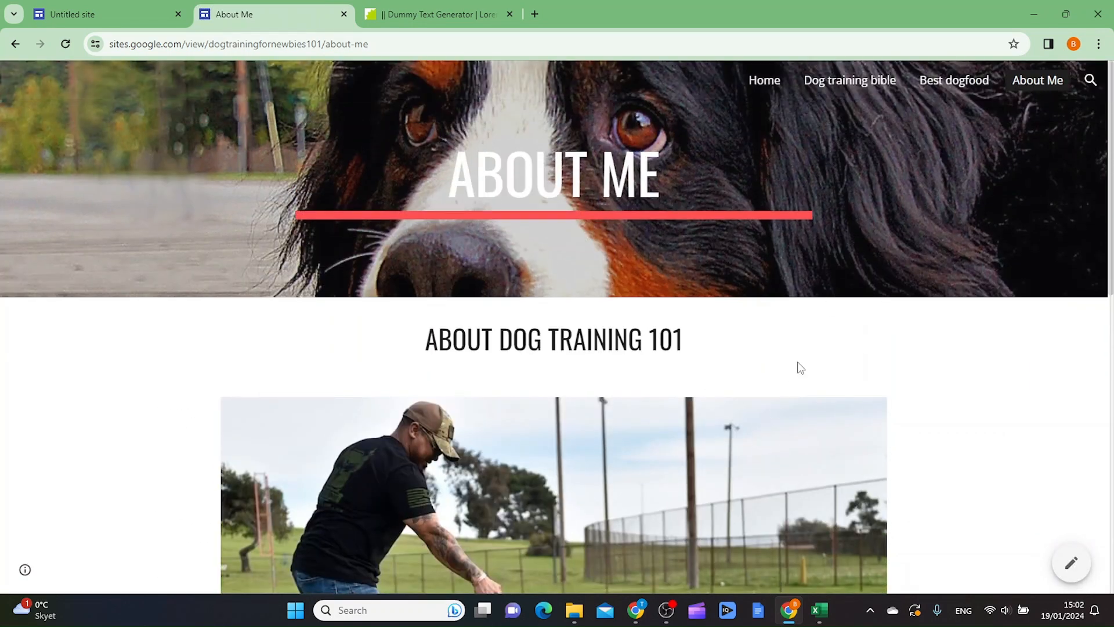